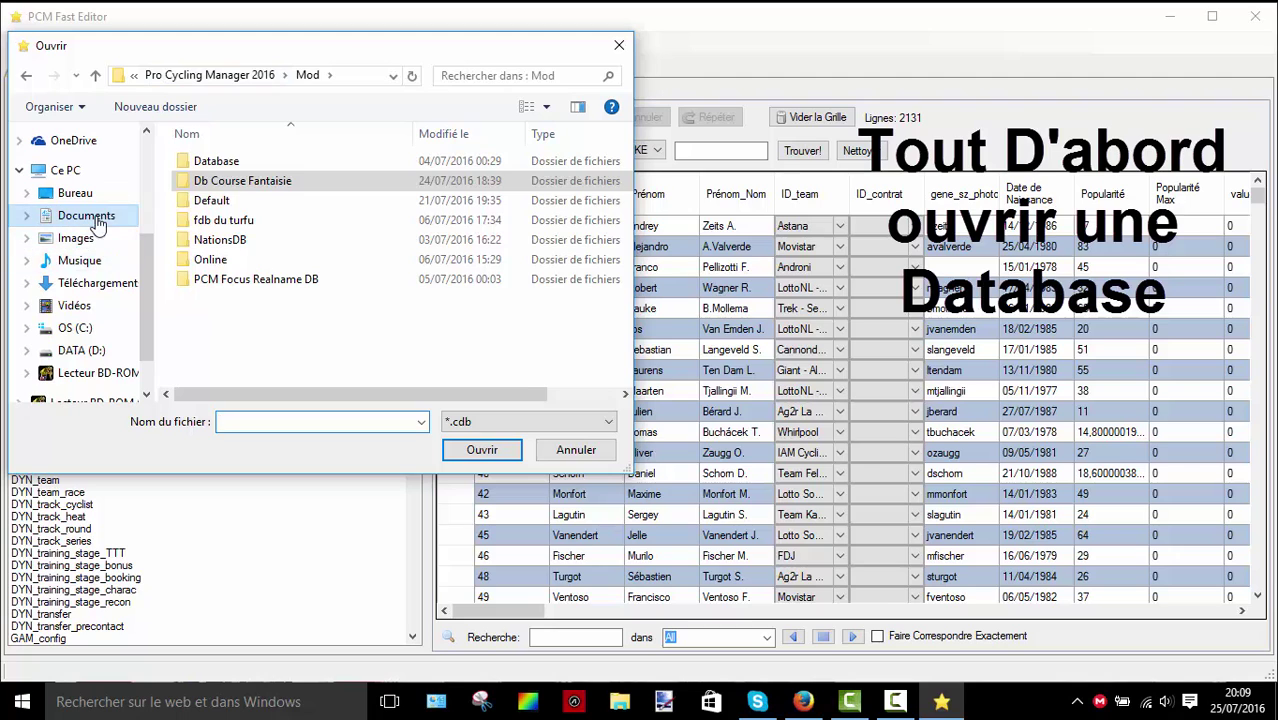
Open the OfficialRelease.cdb database from the Pro Cycling Manager 2015 Mod\Database folder in Documents.
{"action": "left_click", "coordinate": [95, 216]}
{"action": "double_click", "coordinate": [306, 358]}
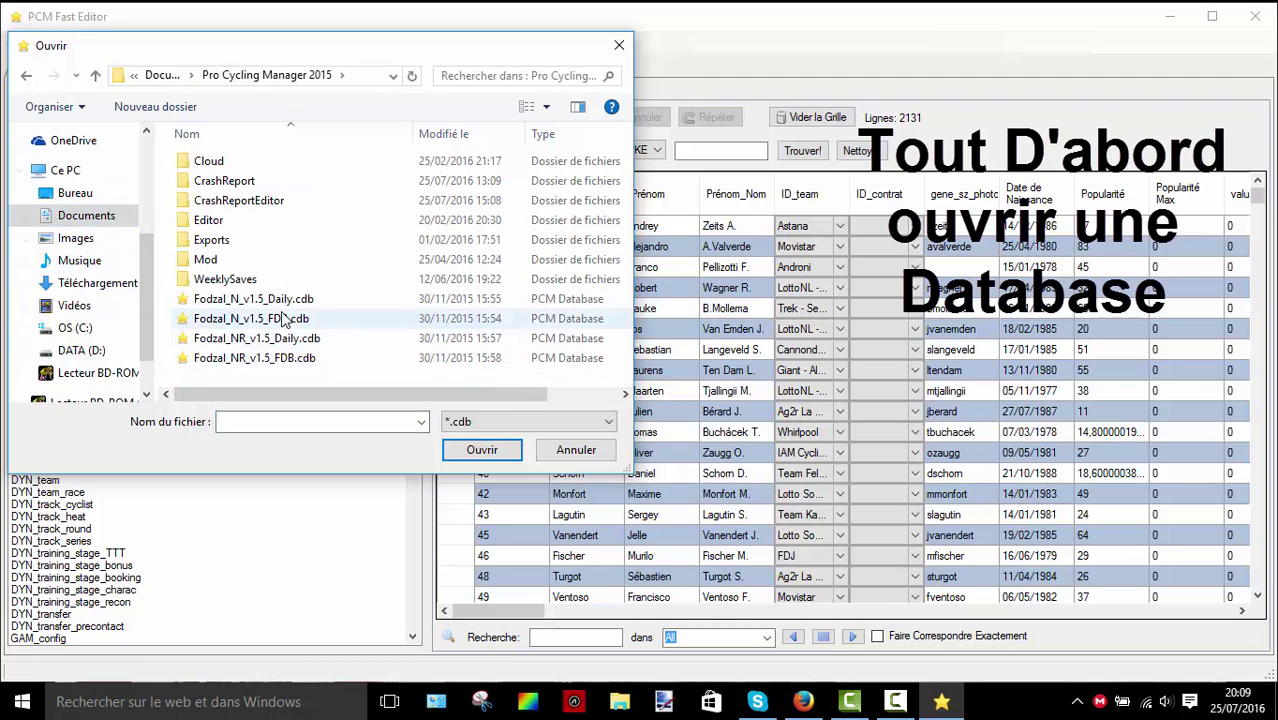
{"action": "double_click", "coordinate": [238, 262]}
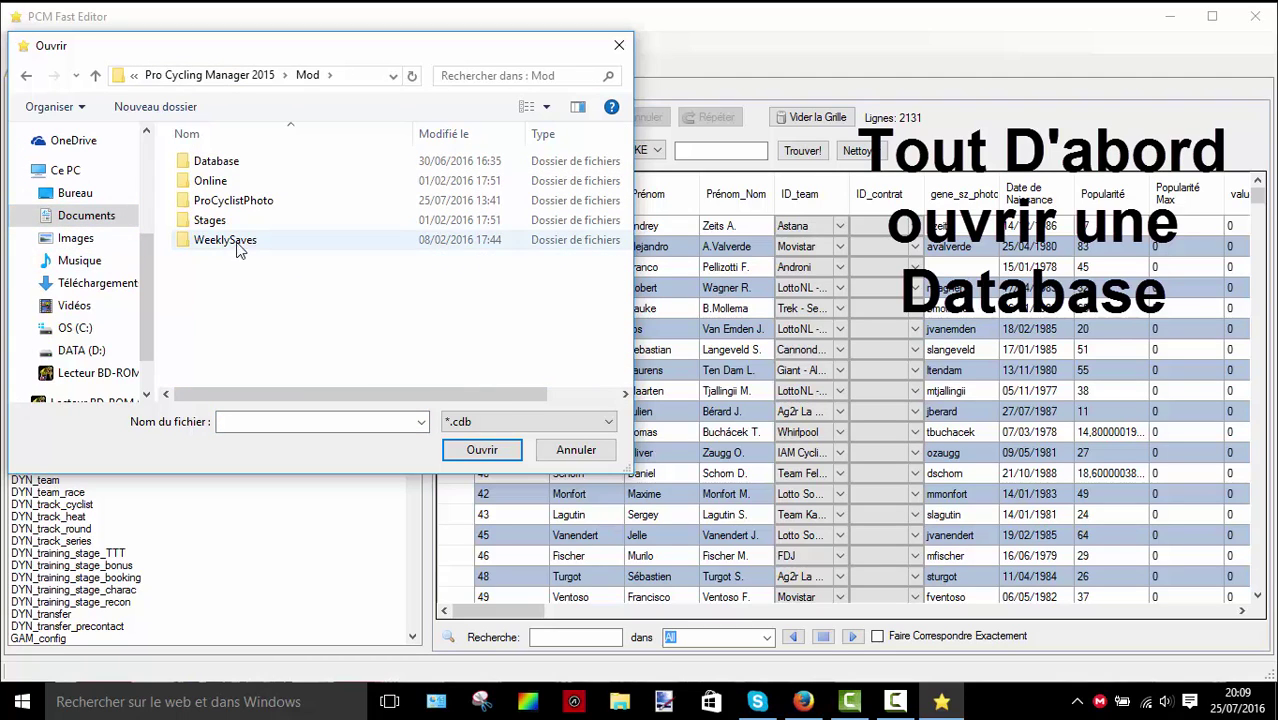
{"action": "double_click", "coordinate": [255, 166]}
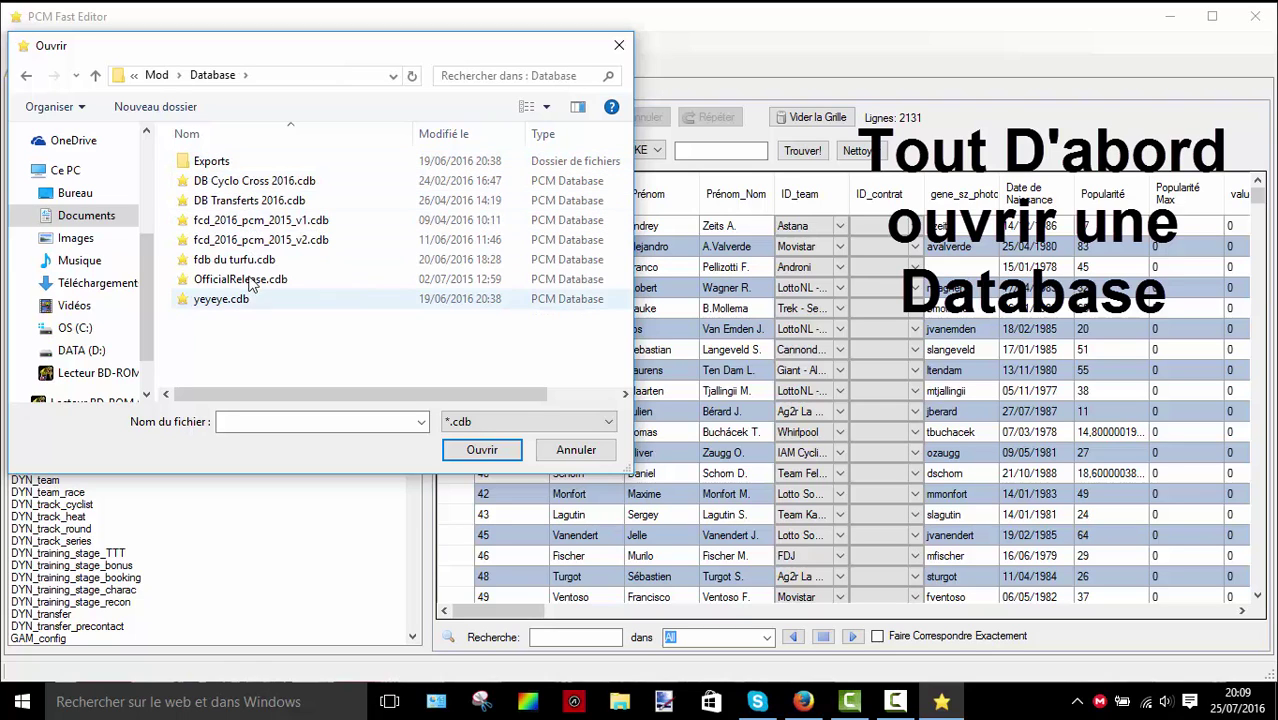
{"action": "double_click", "coordinate": [240, 280]}
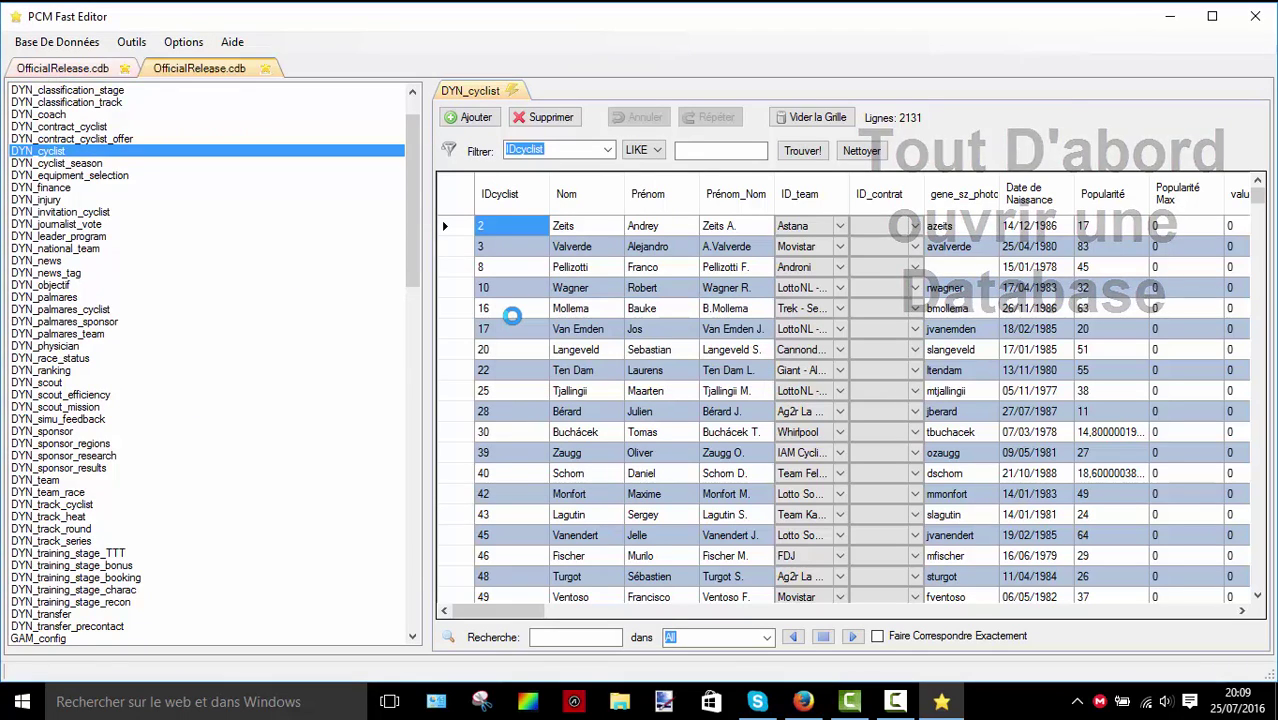
Open the STA_brand table of the loaded database.
{"action": "scroll", "coordinate": [511, 323], "scroll_direction": "down", "scroll_amount": 3}
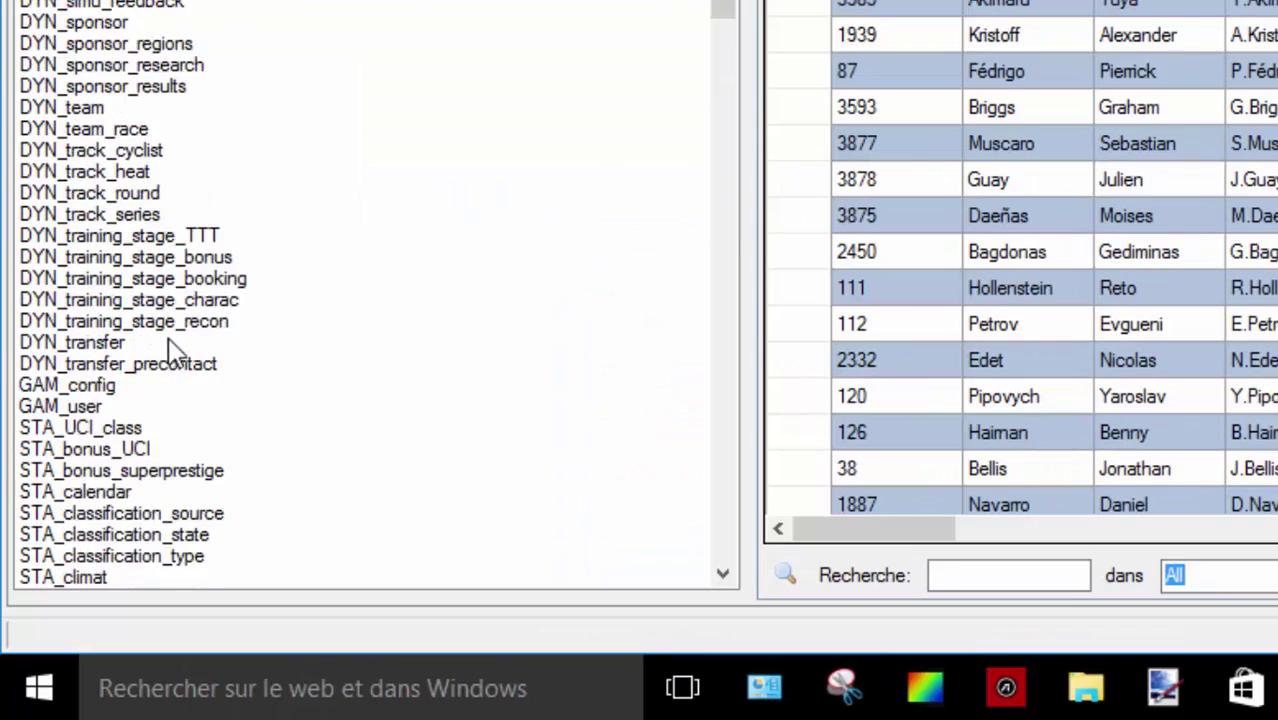
{"action": "scroll", "coordinate": [170, 350], "scroll_direction": "down", "scroll_amount": 16}
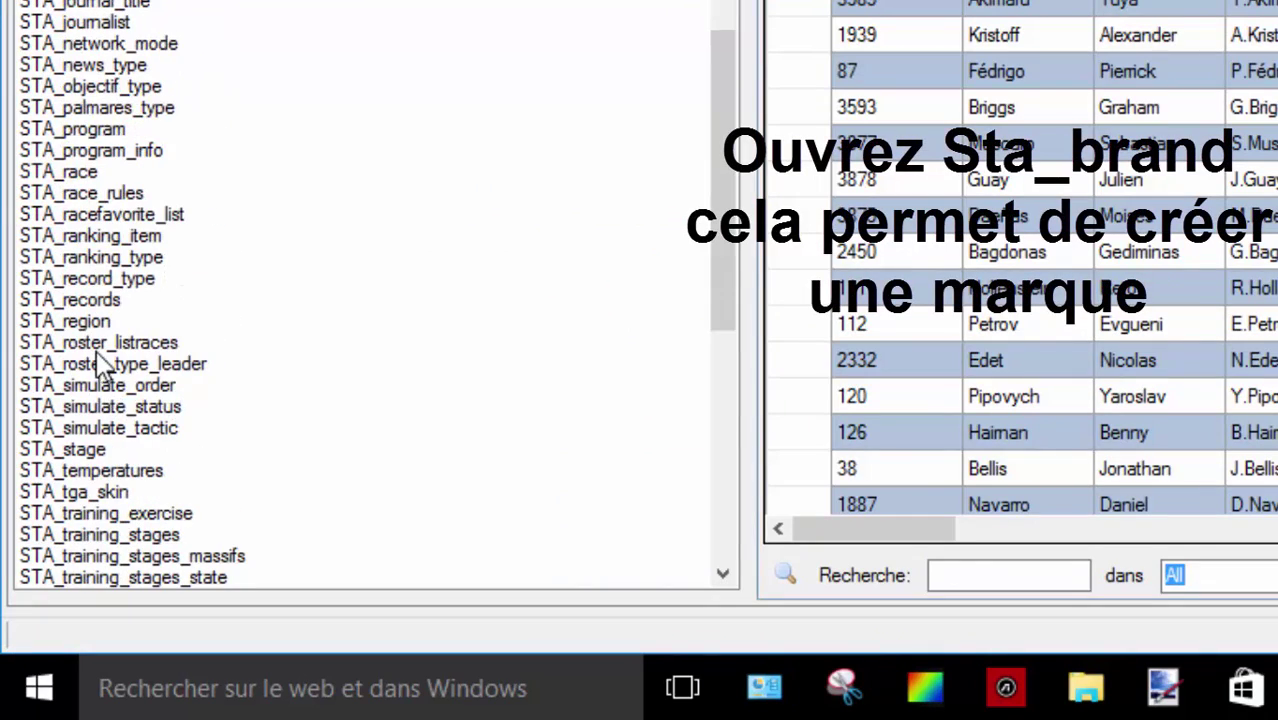
{"action": "scroll", "coordinate": [110, 345], "scroll_direction": "down", "scroll_amount": 11}
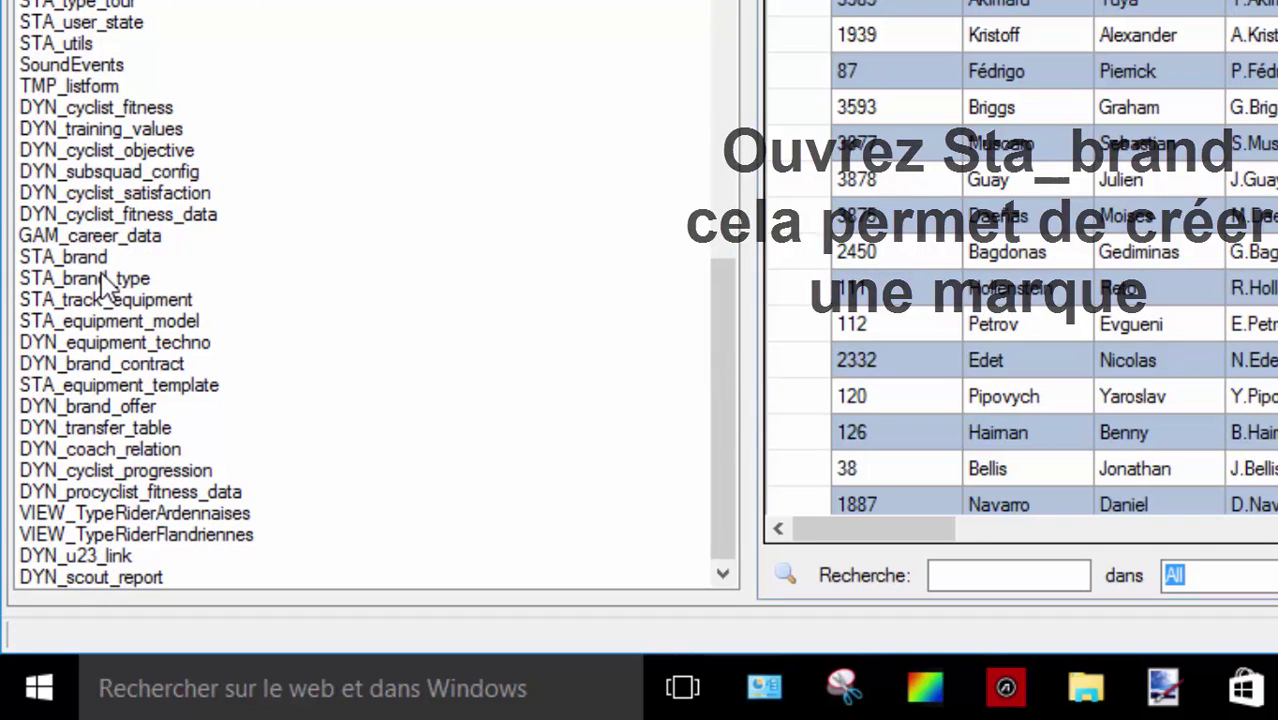
{"action": "double_click", "coordinate": [100, 258]}
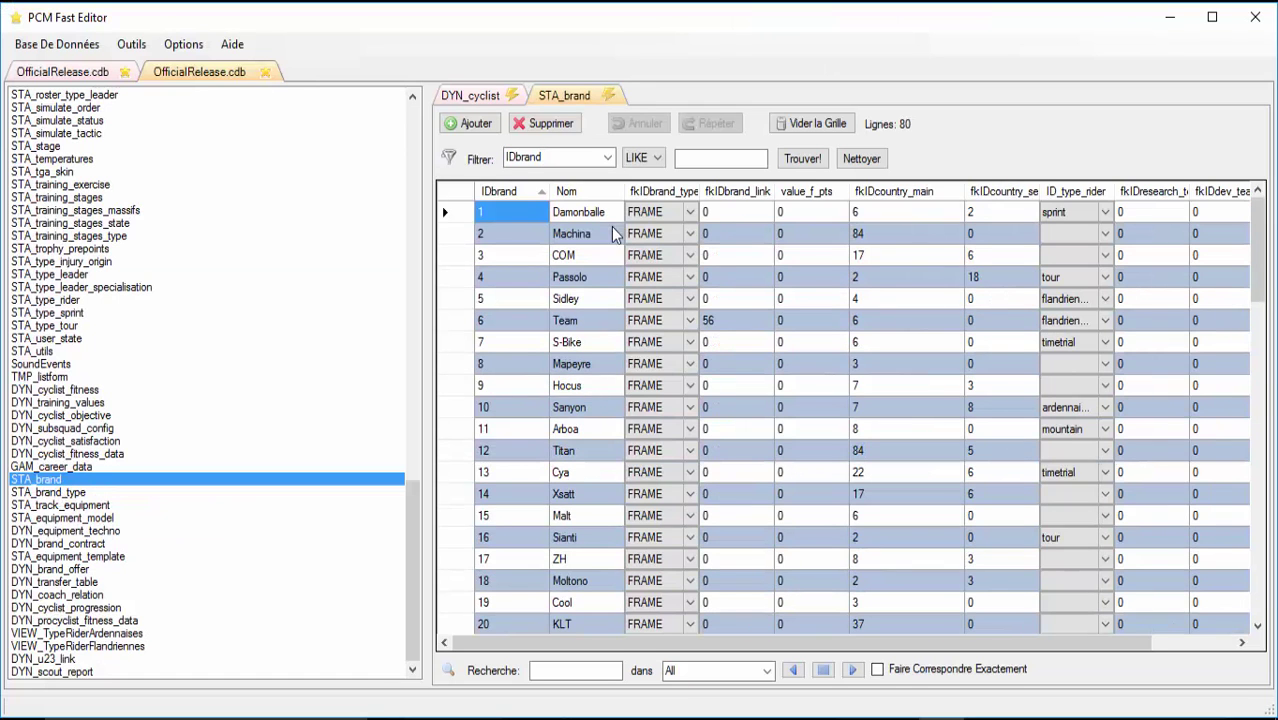
Add a new record to the STA_brand table and name the brand "Pinarello f8".
{"action": "scroll", "coordinate": [858, 375], "scroll_direction": "down", "scroll_amount": 7}
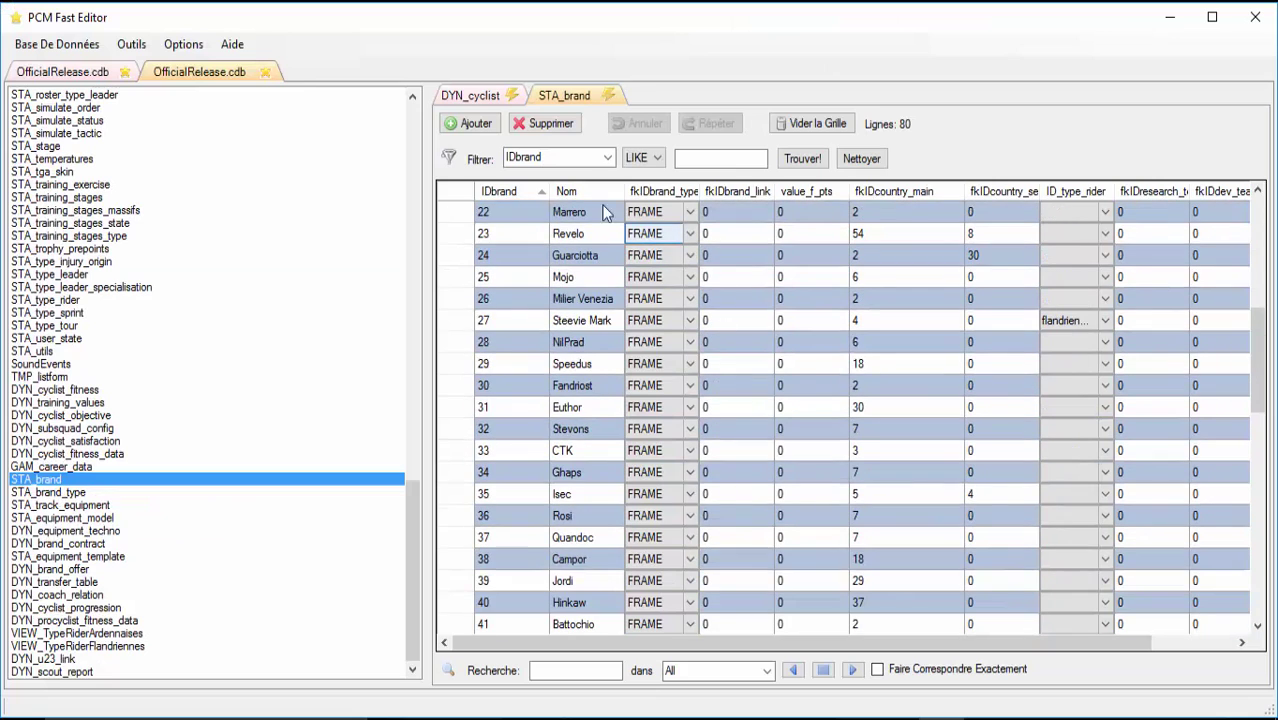
{"action": "left_click", "coordinate": [476, 123]}
{"action": "left_click", "coordinate": [584, 594]}
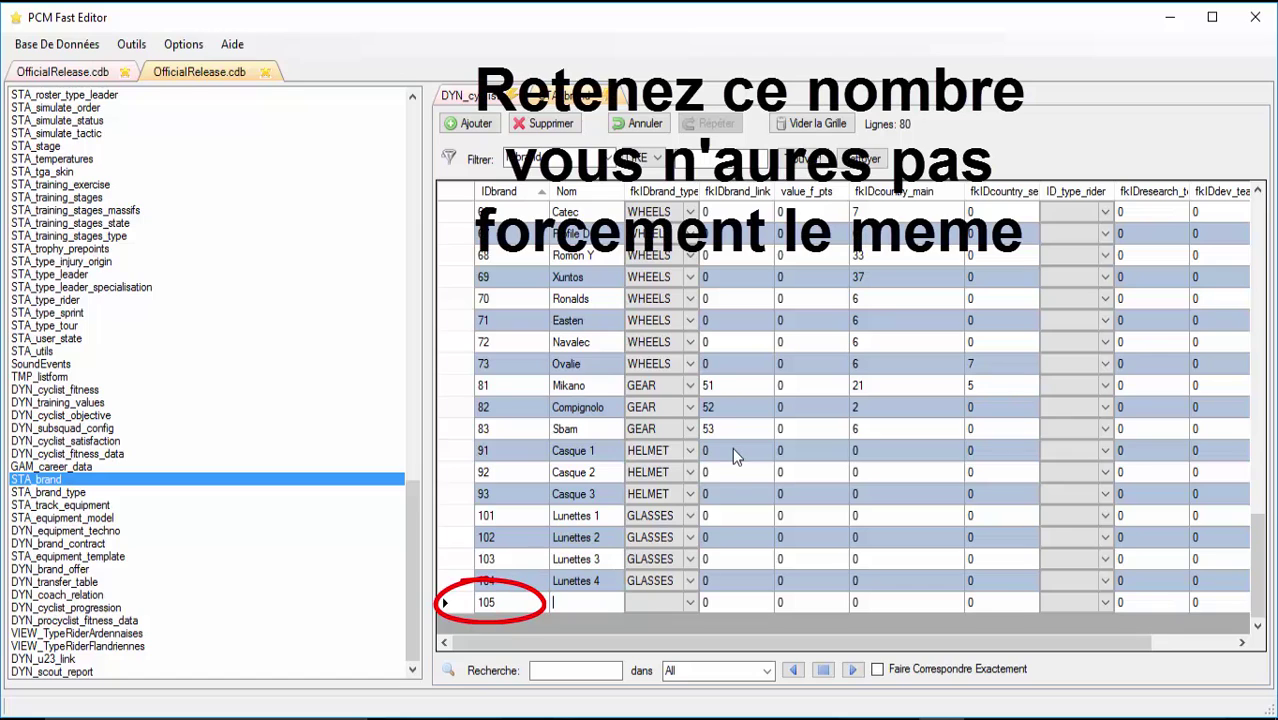
{"action": "type", "text": "P"}
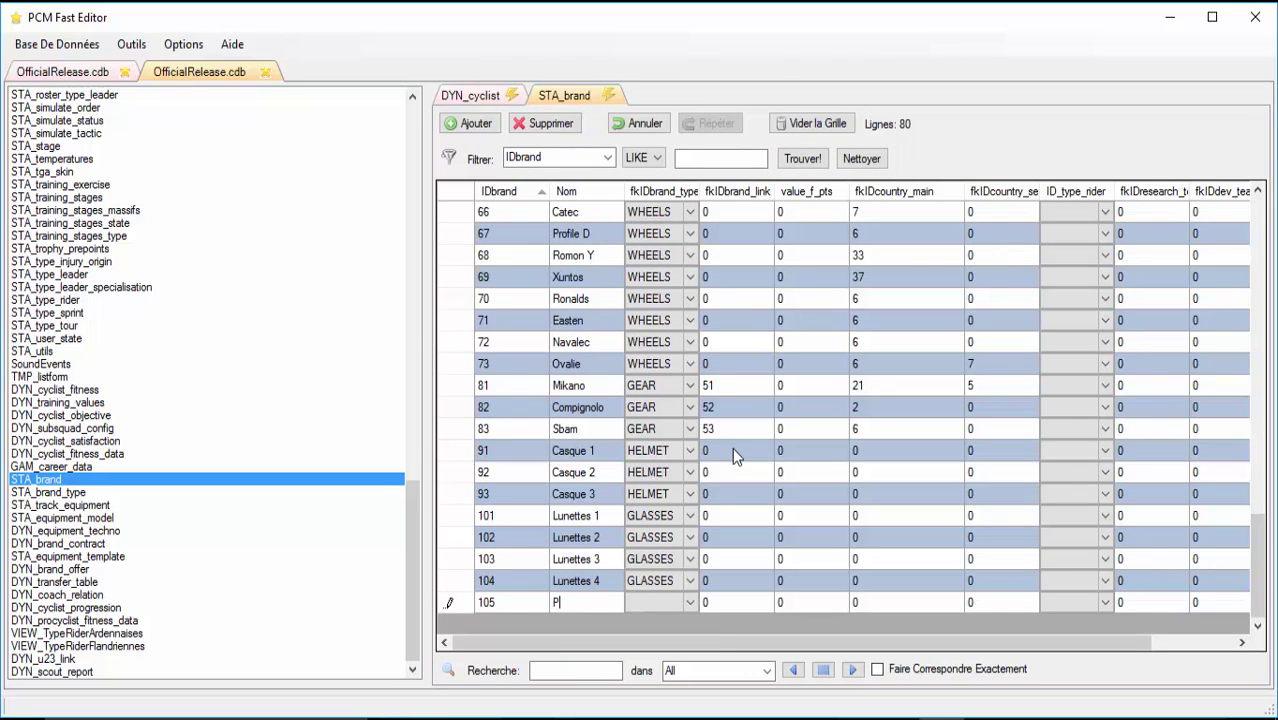
{"action": "type", "text": "inarello"}
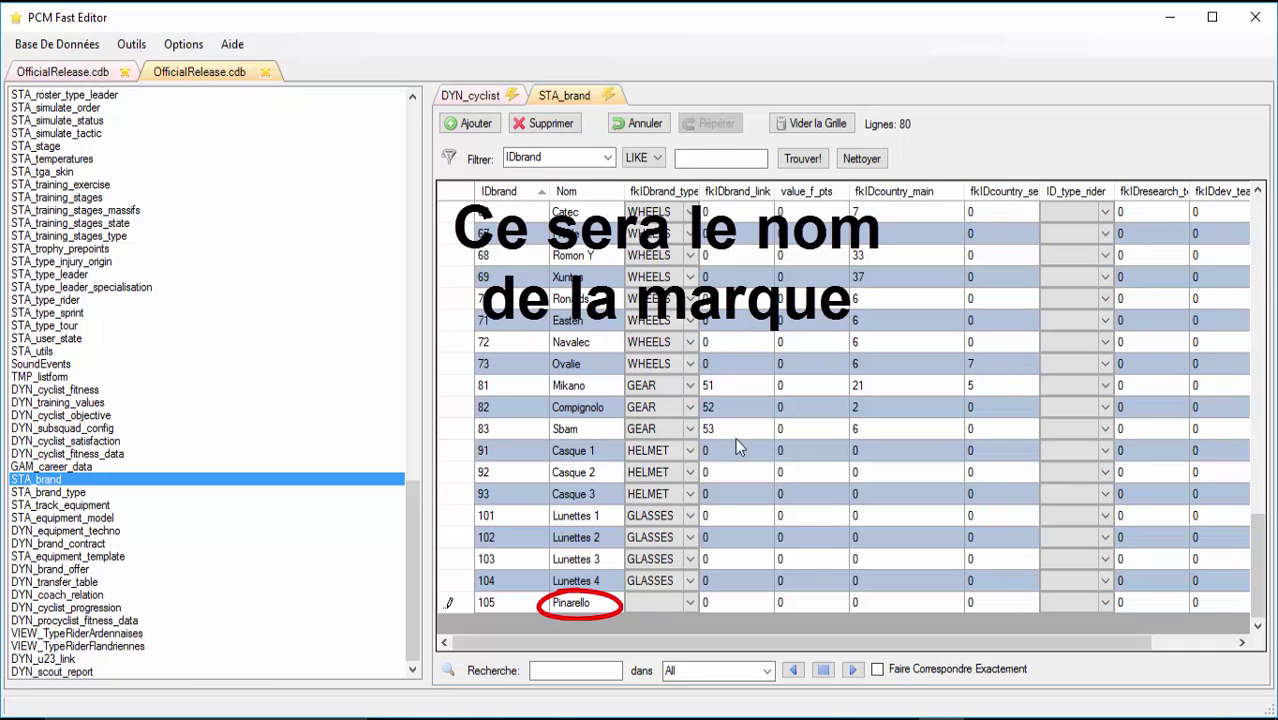
{"action": "left_click", "coordinate": [690, 603]}
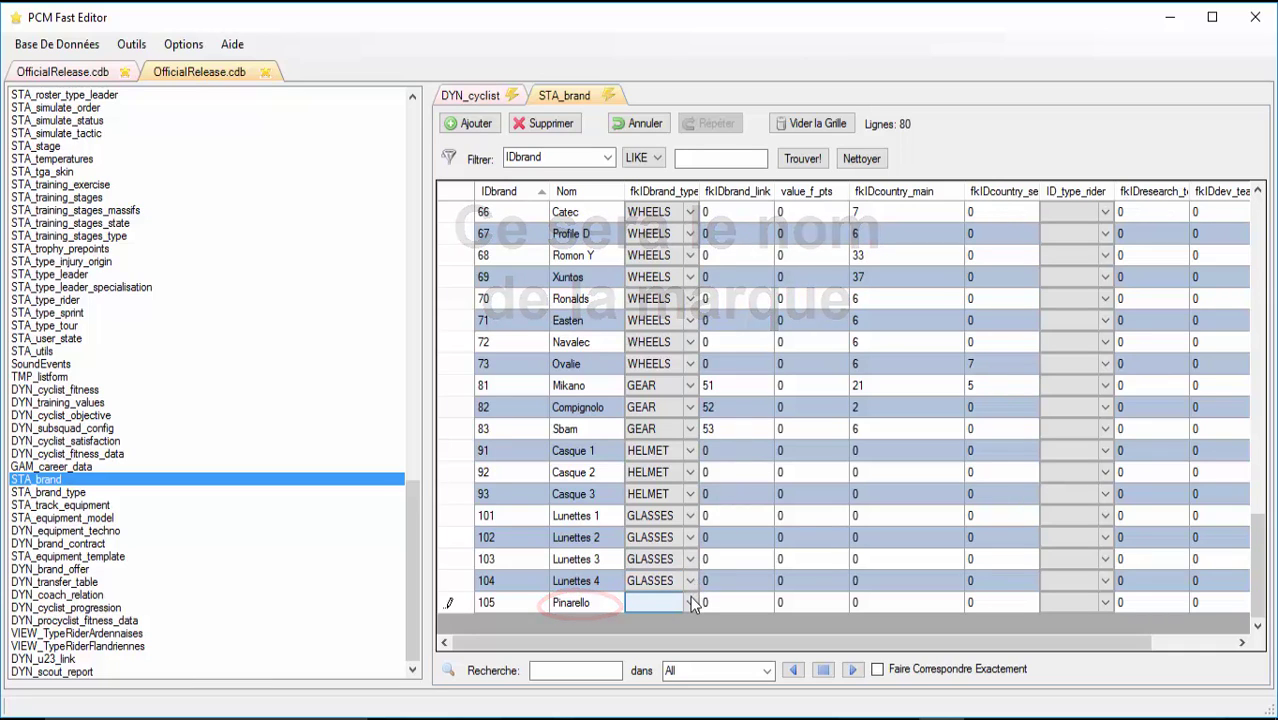
{"action": "type", "text": "ello f"}
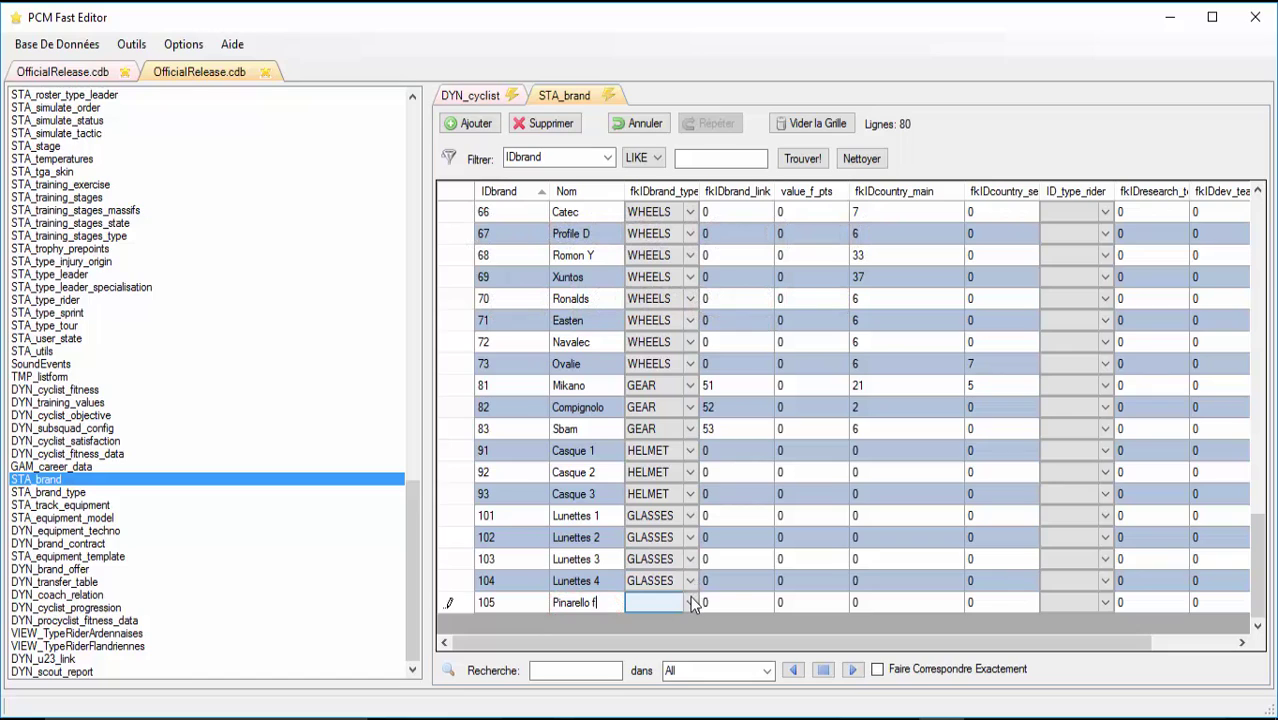
{"action": "key", "text": "BackSpace"}
{"action": "key", "text": "BackSpace"}
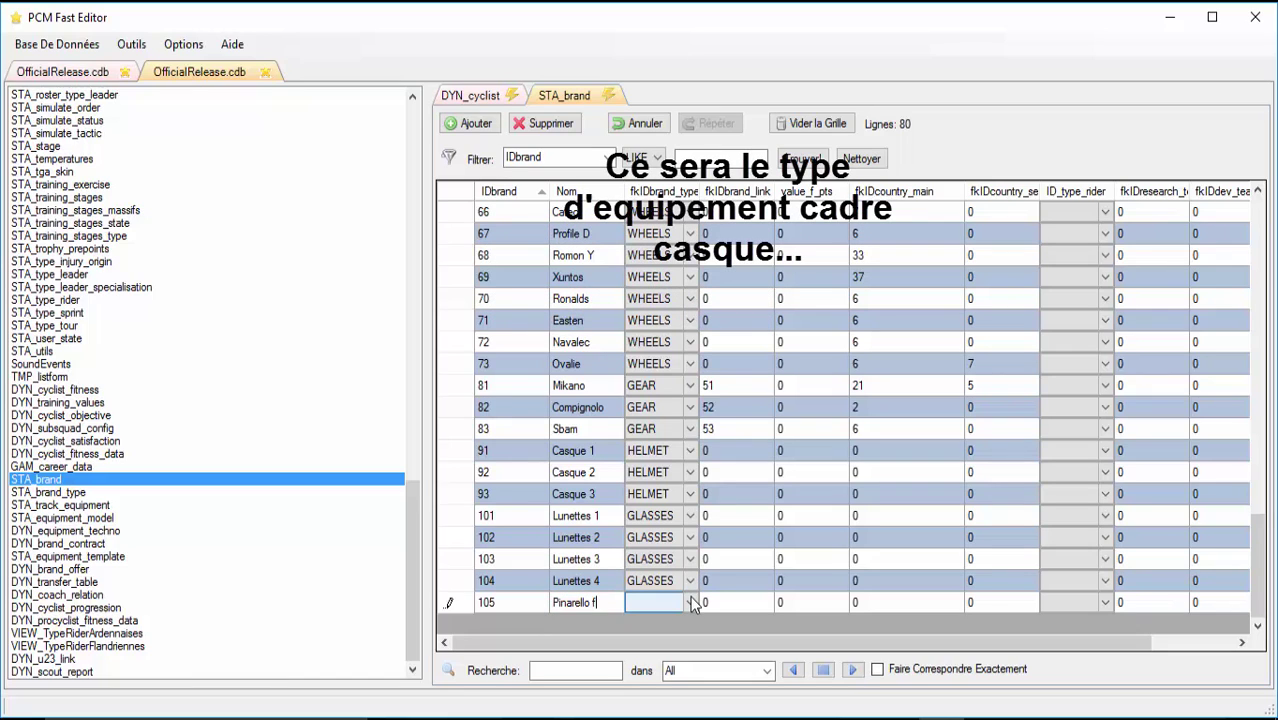
{"action": "type", "text": "8"}
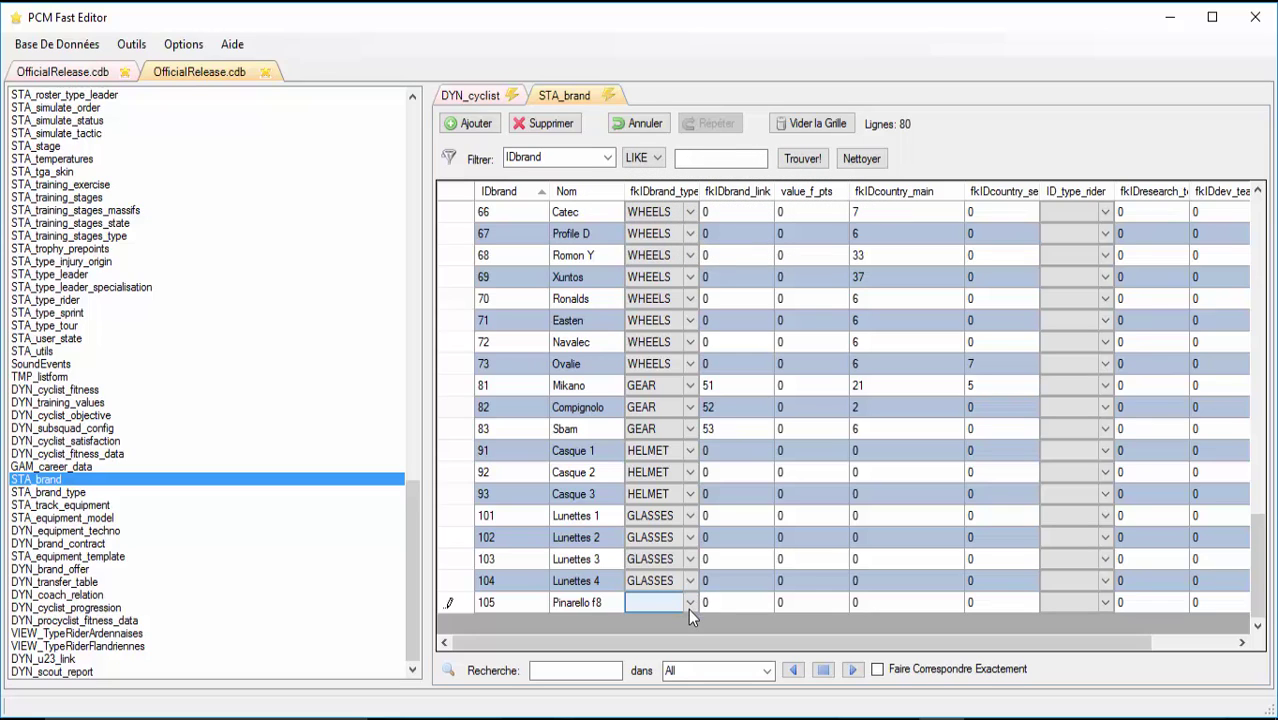
Set the Pinarello f8 brand's type to FRAME and its rider type to tour.
{"action": "left_click", "coordinate": [688, 608]}
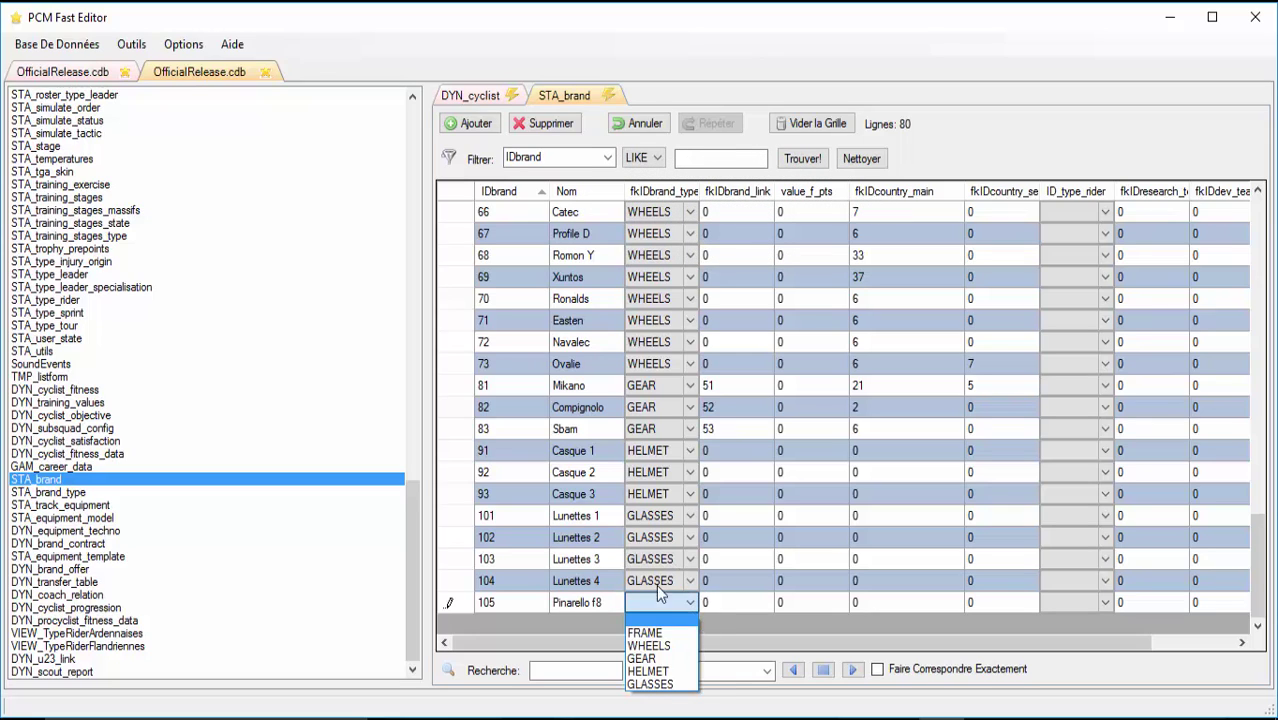
{"action": "left_click", "coordinate": [656, 627]}
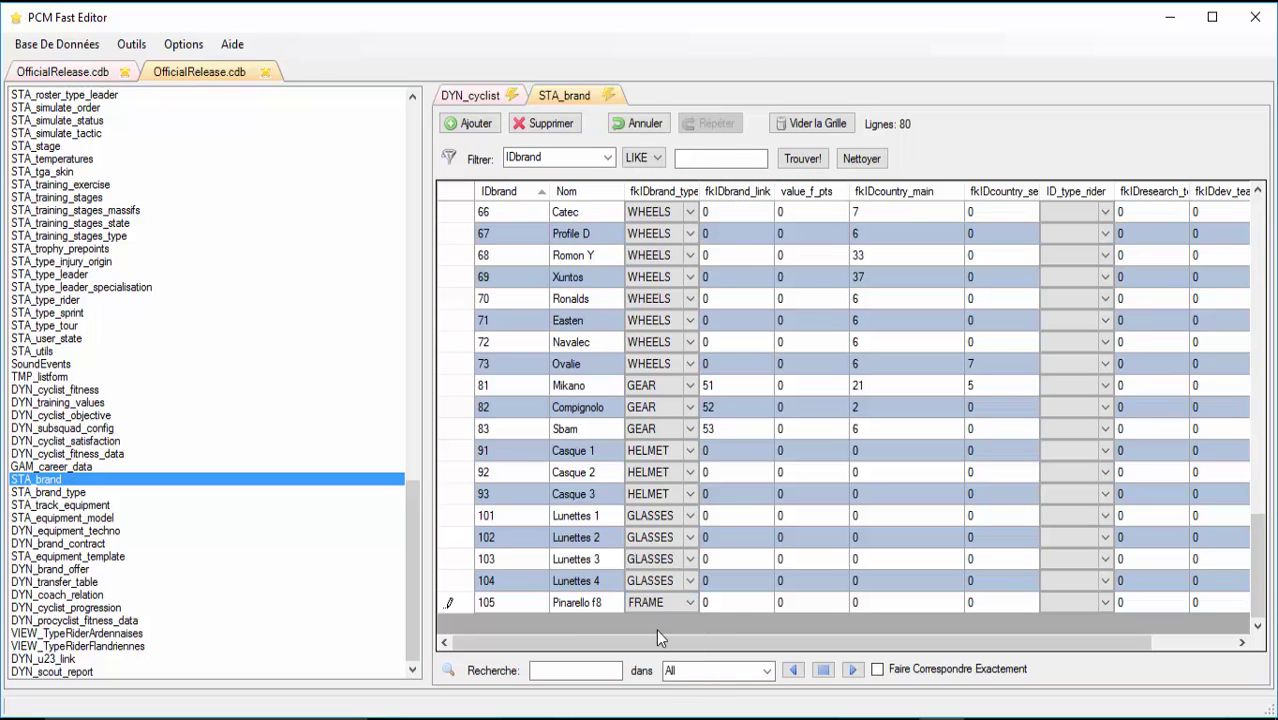
{"action": "left_click", "coordinate": [731, 602]}
{"action": "left_click", "coordinate": [820, 604]}
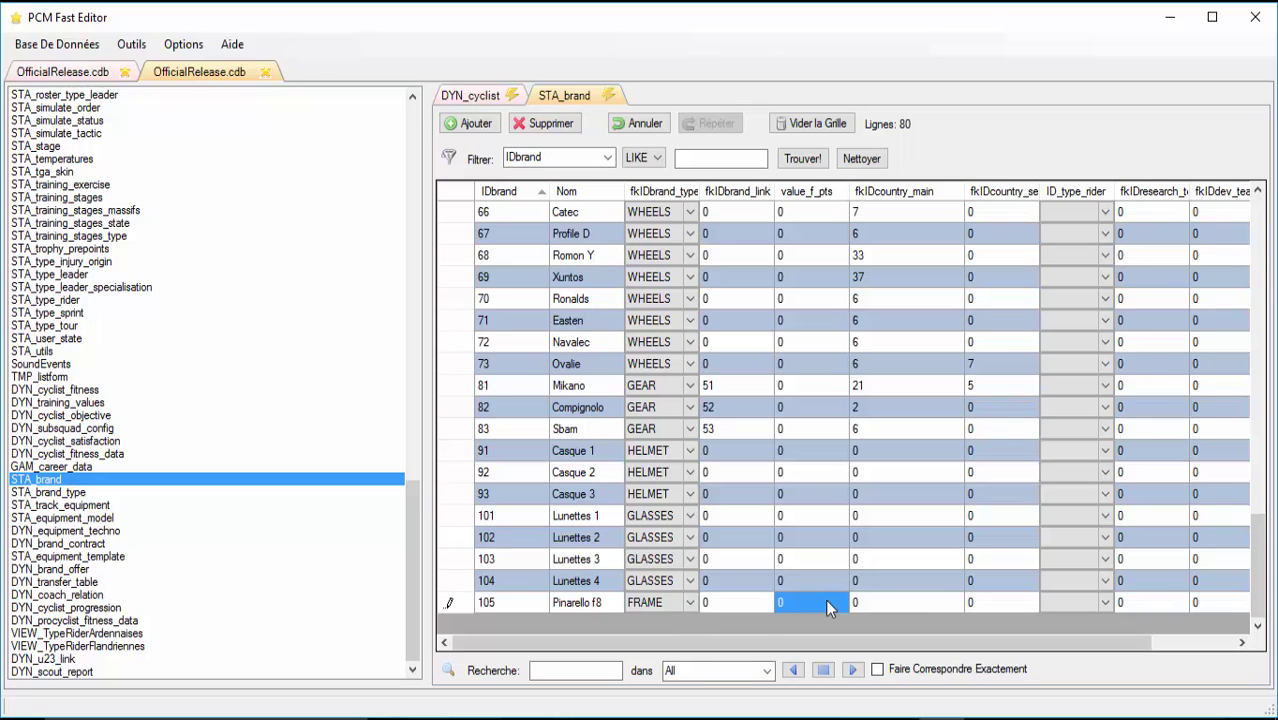
{"action": "left_click", "coordinate": [893, 602]}
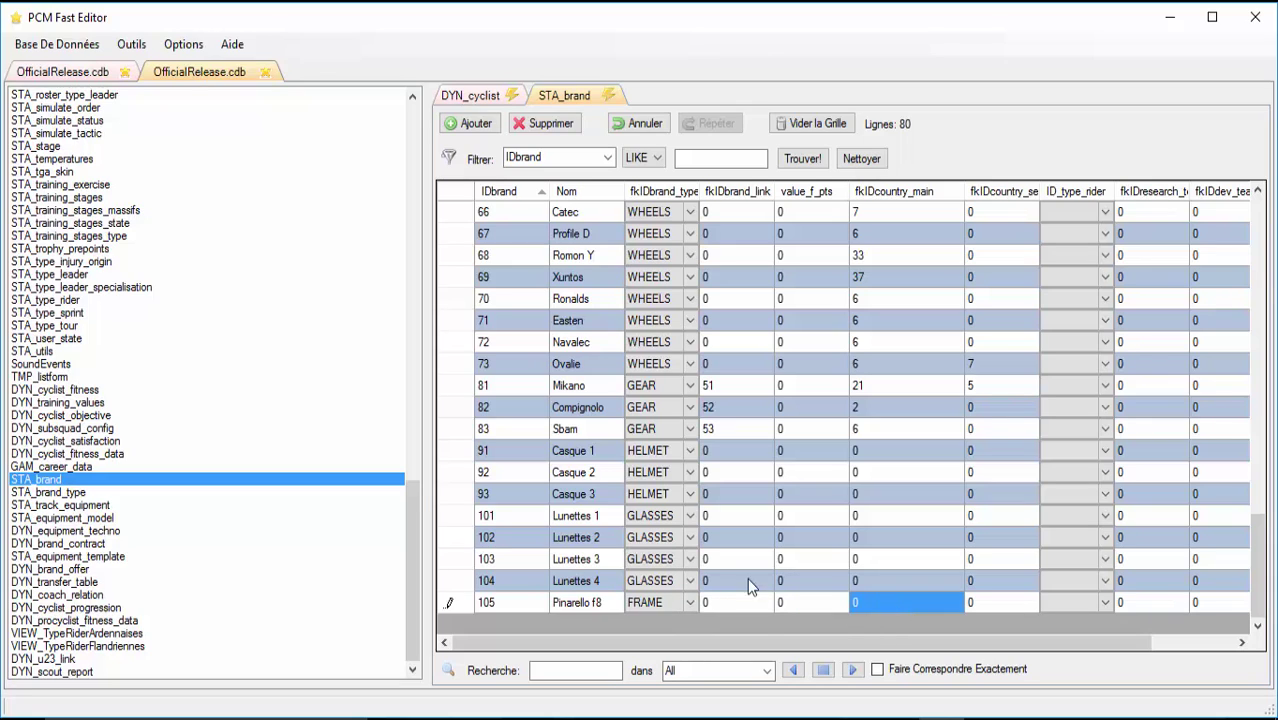
{"action": "left_click", "coordinate": [1115, 602]}
{"action": "left_click", "coordinate": [1107, 601]}
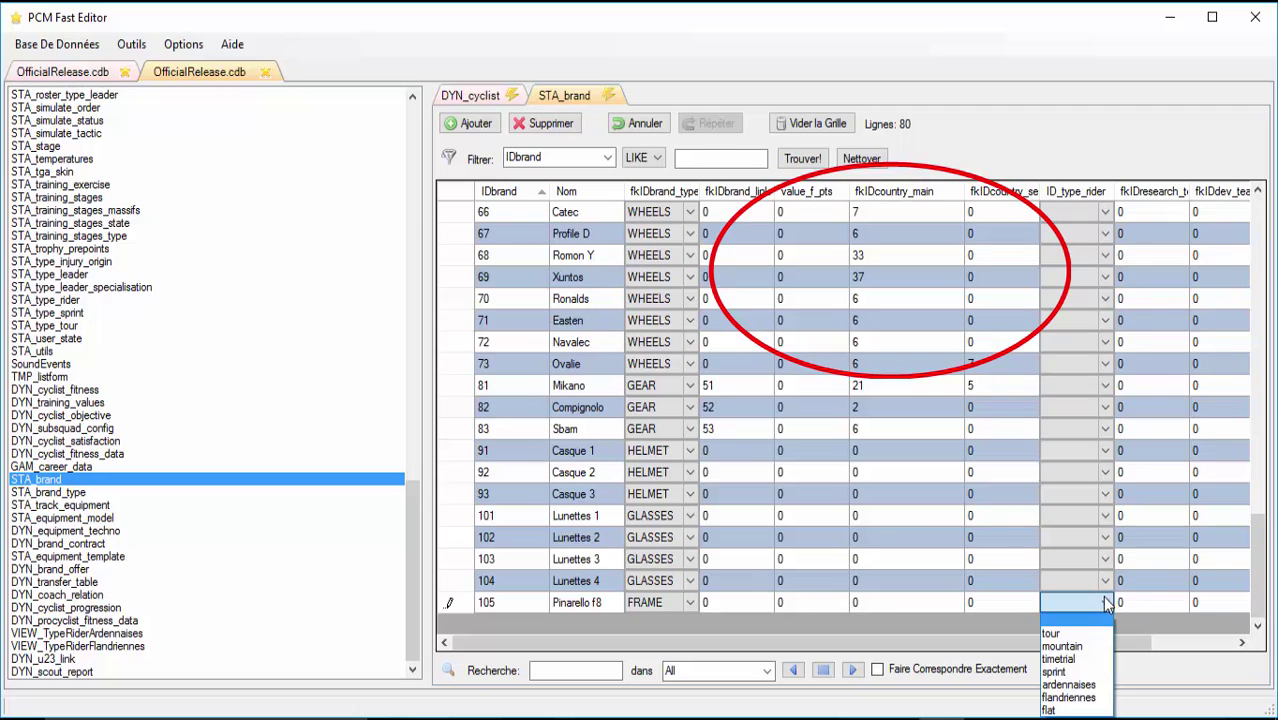
{"action": "left_click", "coordinate": [1078, 633]}
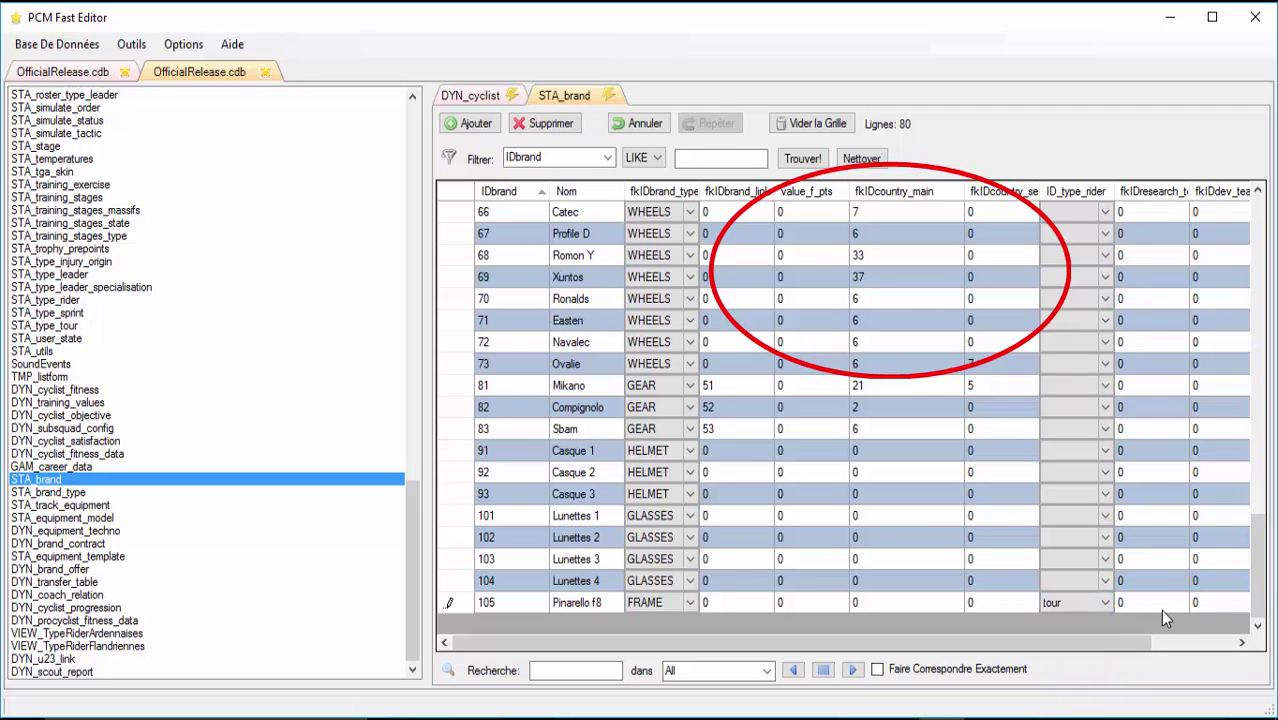
{"action": "left_click_drag", "start_coordinate": [770, 640], "coordinate": [871, 631]}
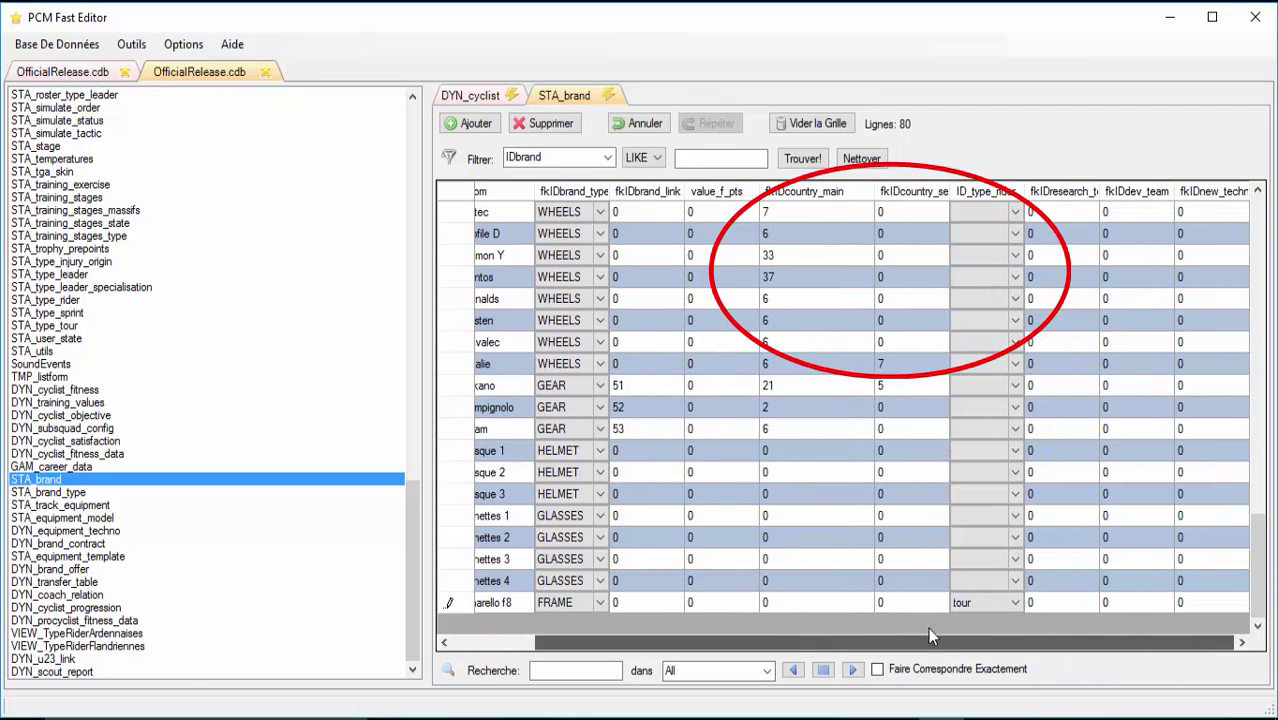
Look through the STA_brand_type, STA_track_equipment and STA_equipment_model tables, and check the new brand's ID in STA_brand.
{"action": "double_click", "coordinate": [155, 494]}
{"action": "left_click", "coordinate": [150, 505]}
{"action": "double_click", "coordinate": [149, 505]}
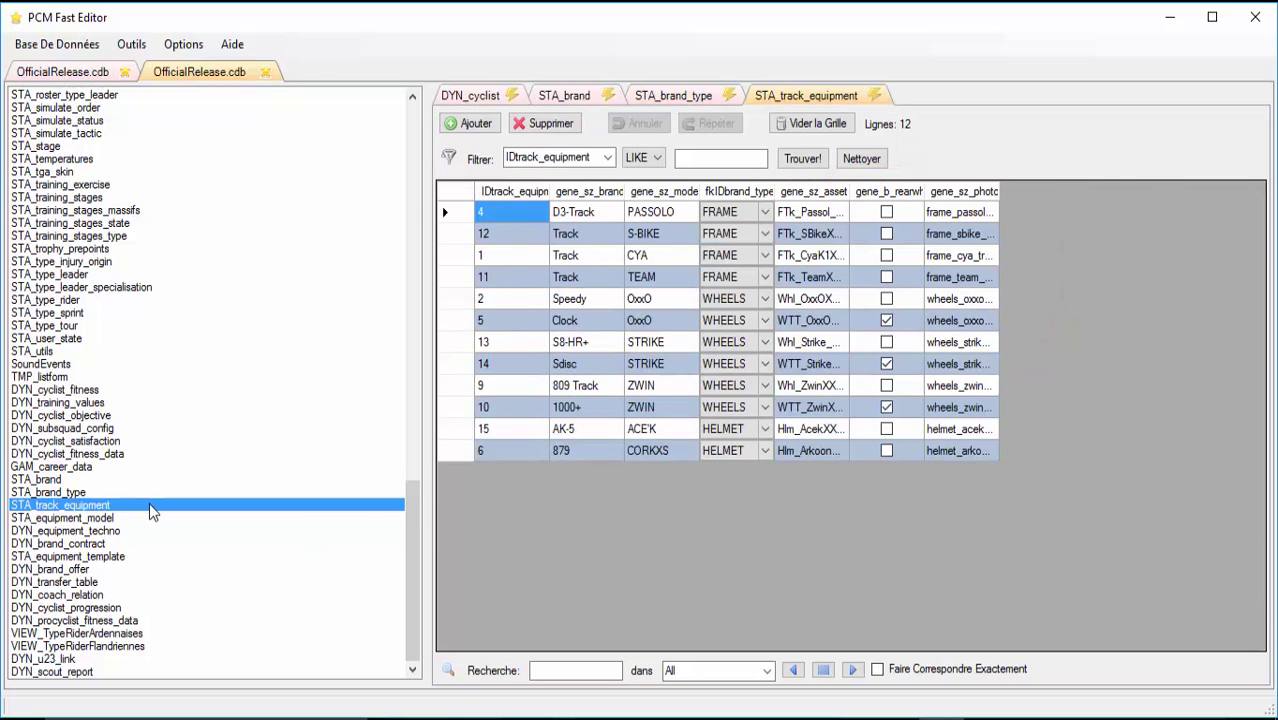
{"action": "double_click", "coordinate": [145, 518]}
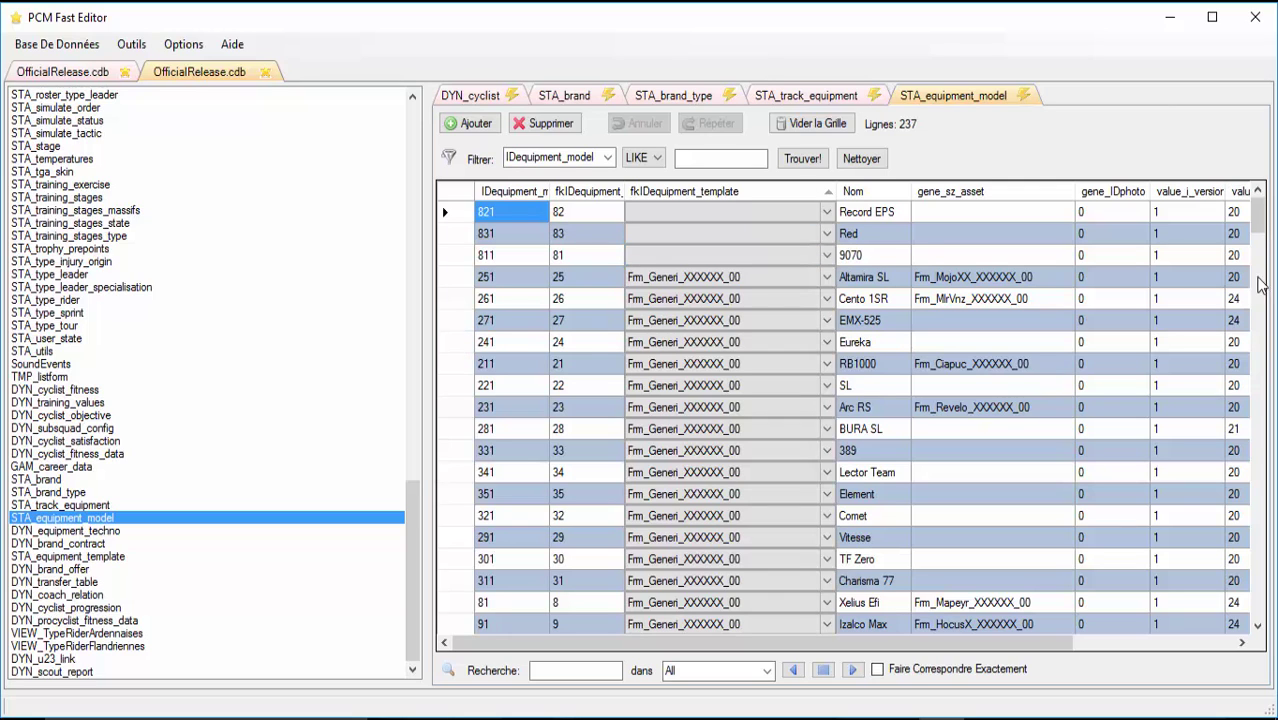
{"action": "scroll", "coordinate": [1262, 285], "scroll_direction": "down", "scroll_amount": 1}
{"action": "left_click", "coordinate": [117, 506]}
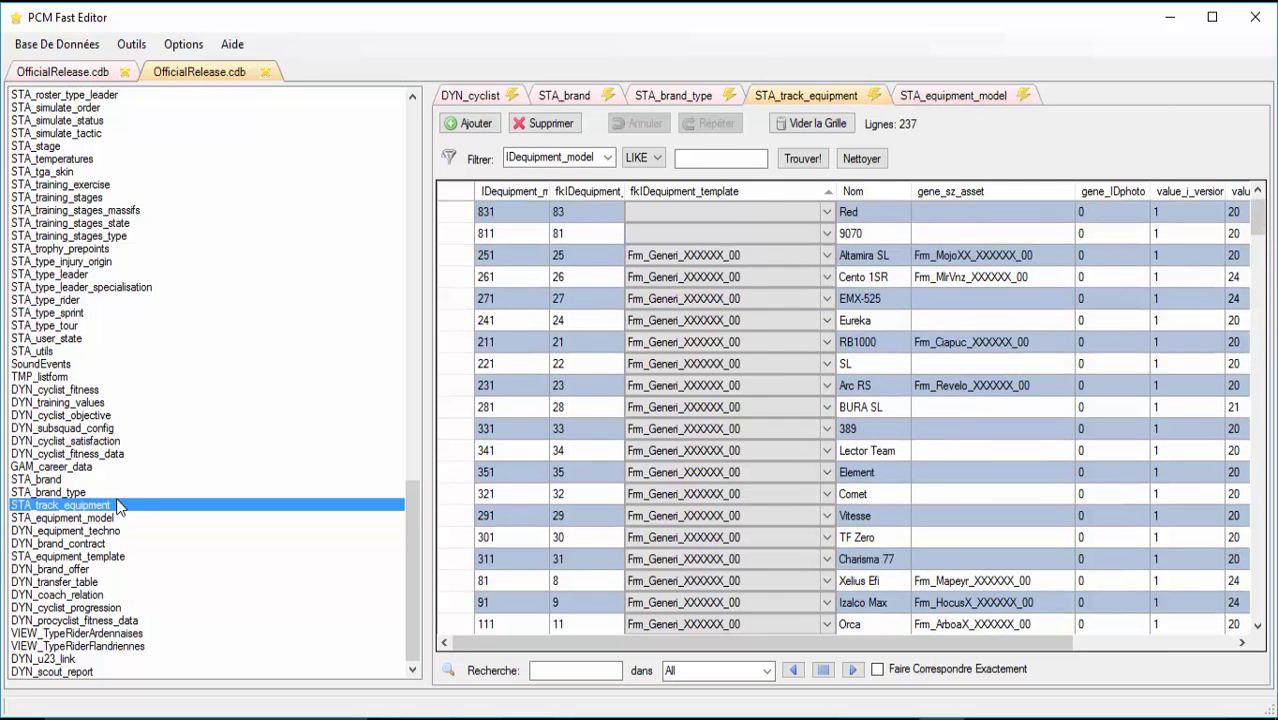
{"action": "left_click", "coordinate": [108, 493]}
{"action": "left_click", "coordinate": [109, 479]}
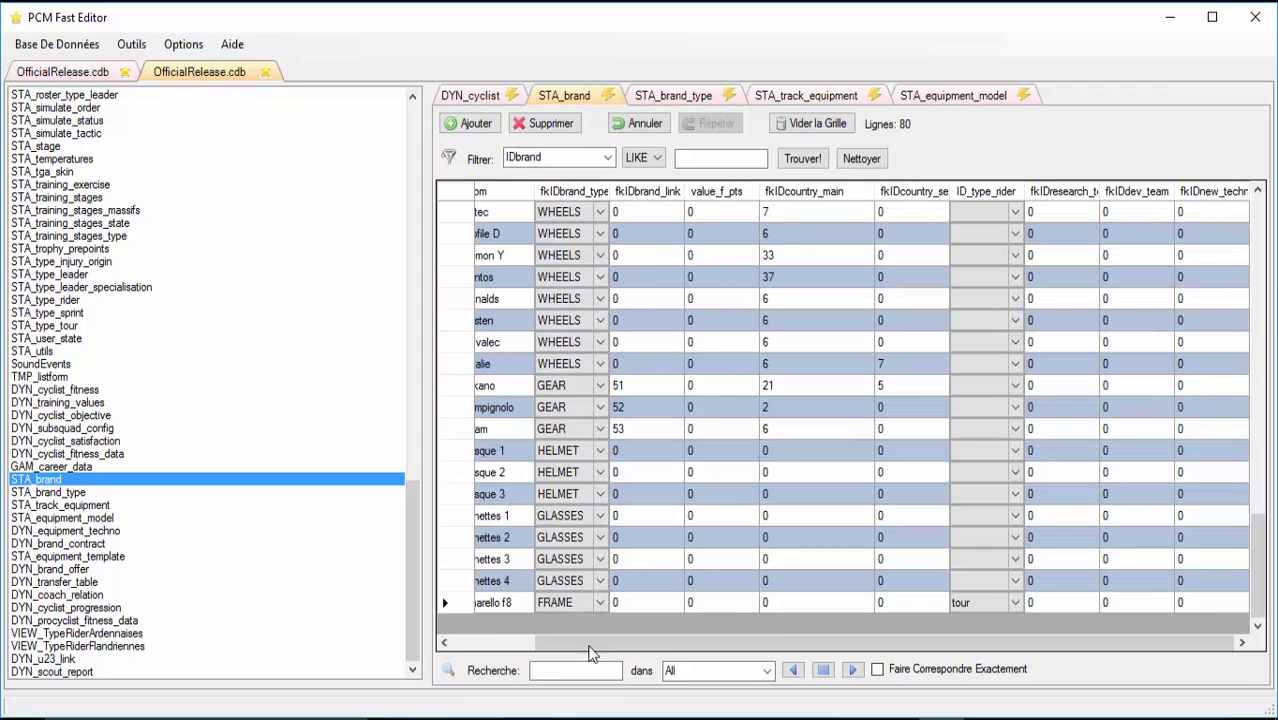
{"action": "left_click_drag", "start_coordinate": [859, 645], "coordinate": [775, 645]}
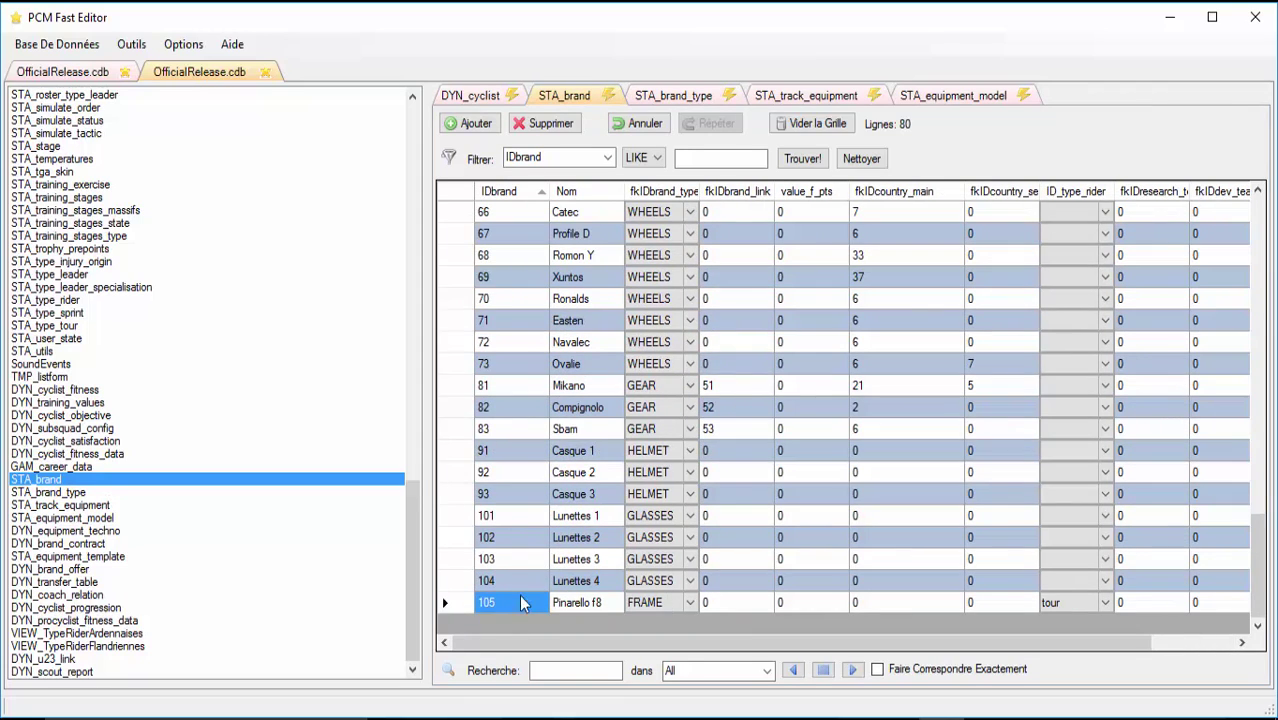
Add a record to the STA_equipment_model table with model ID 1051 and brand ID 105.
{"action": "left_click", "coordinate": [78, 520]}
{"action": "scroll", "coordinate": [570, 615], "scroll_direction": "down", "scroll_amount": 8}
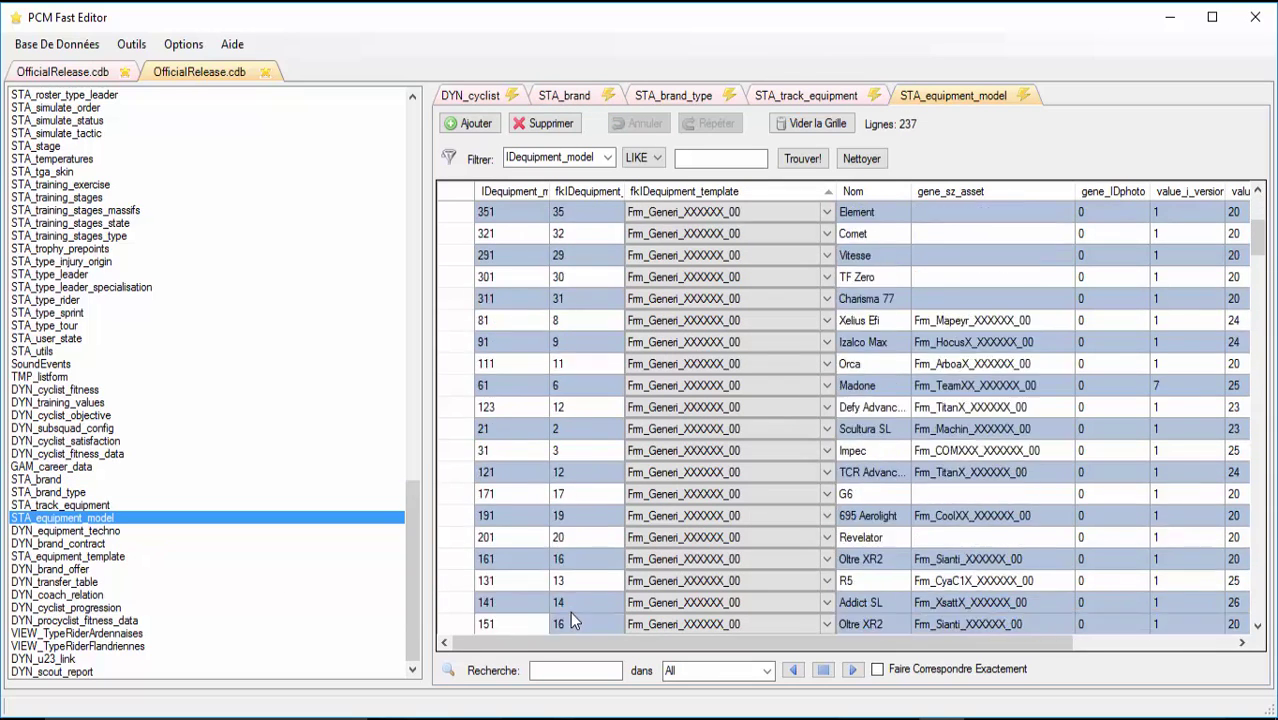
{"action": "scroll", "coordinate": [570, 611], "scroll_direction": "down", "scroll_amount": 15}
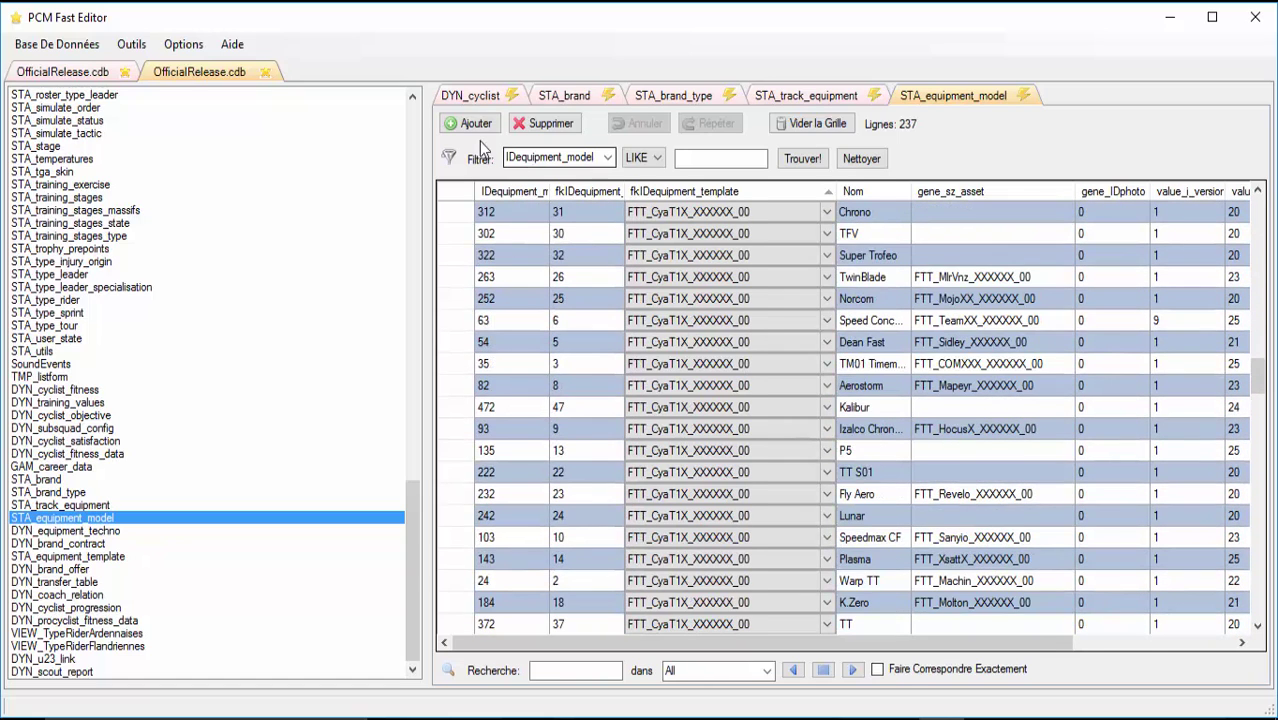
{"action": "left_click", "coordinate": [470, 124]}
{"action": "type", "text": "105"}
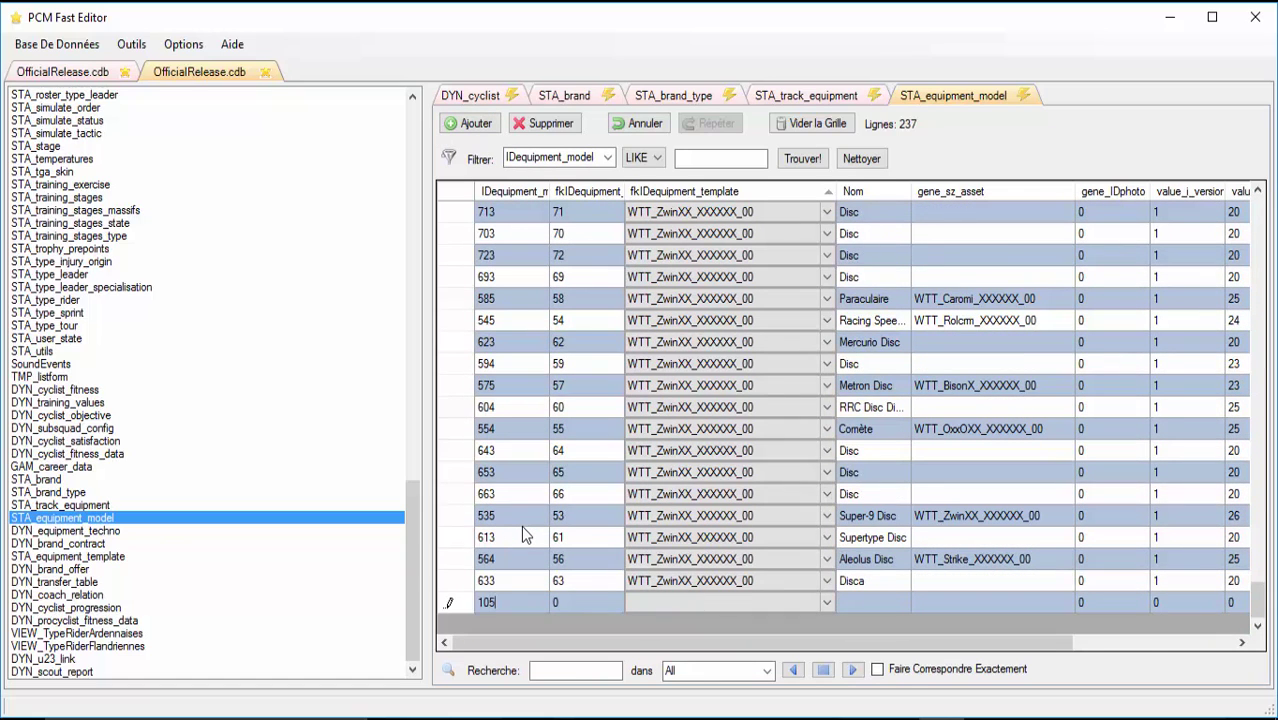
{"action": "type", "text": "1"}
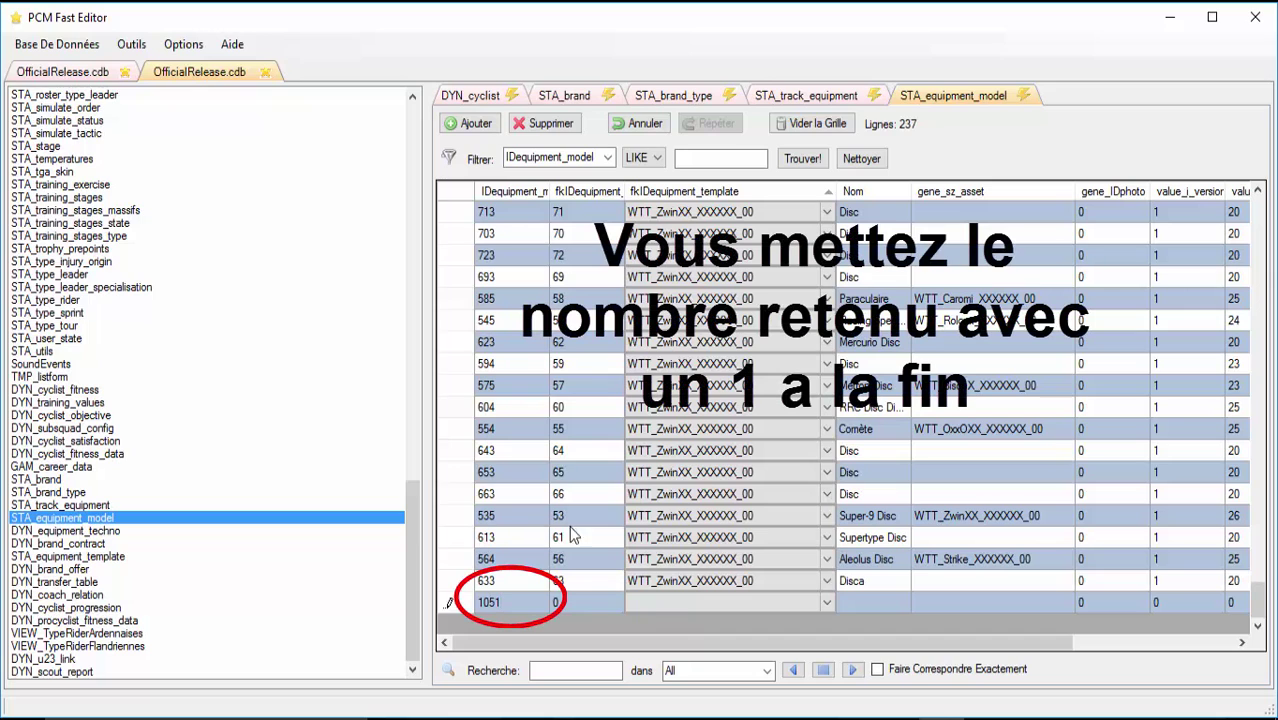
{"action": "key", "text": "Tab"}
{"action": "type", "text": "105"}
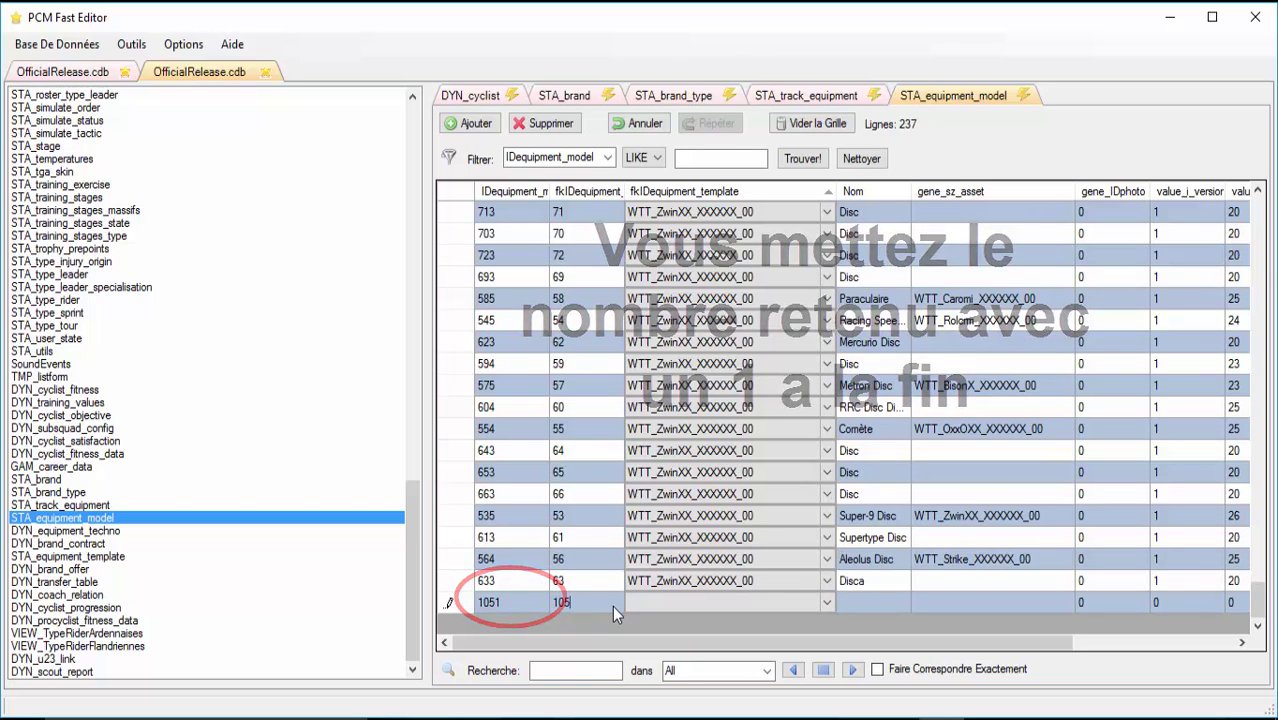
Set the new 1051 equipment model's template to the fourth Frm_Generi_XXXXXX_00 entry and name the model F8.
{"action": "key", "text": "Tab"}
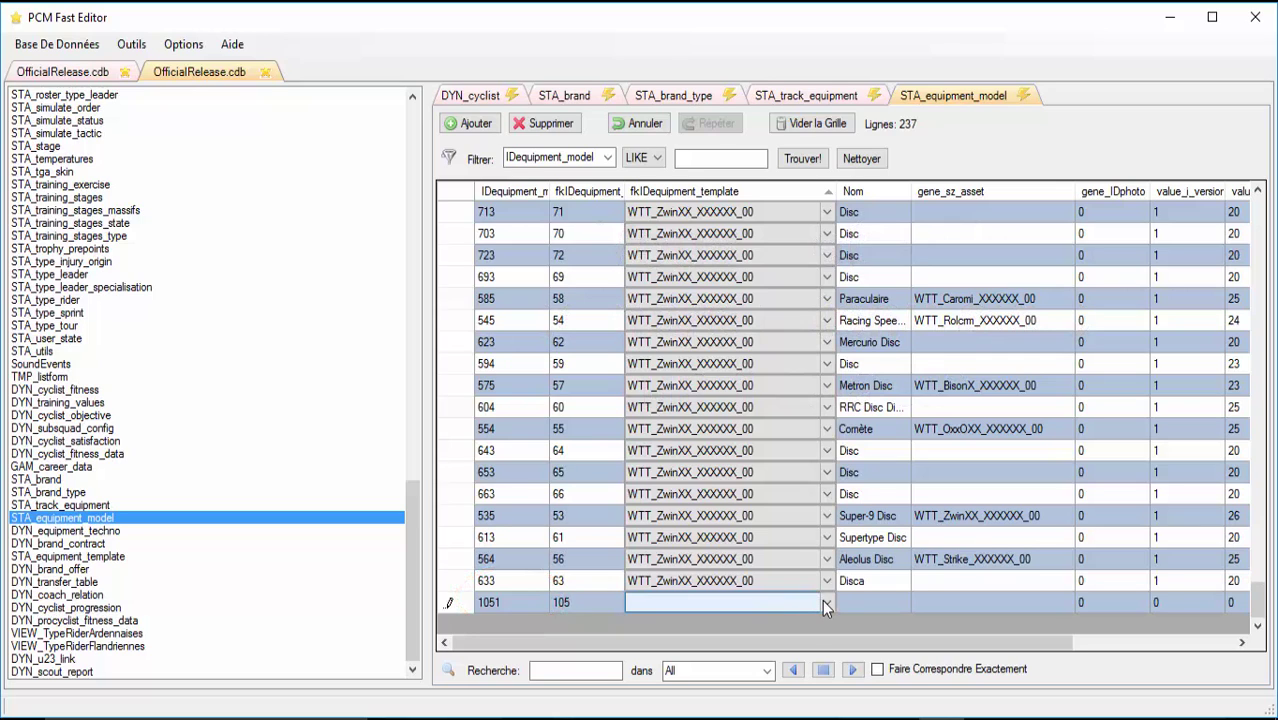
{"action": "left_click", "coordinate": [824, 603]}
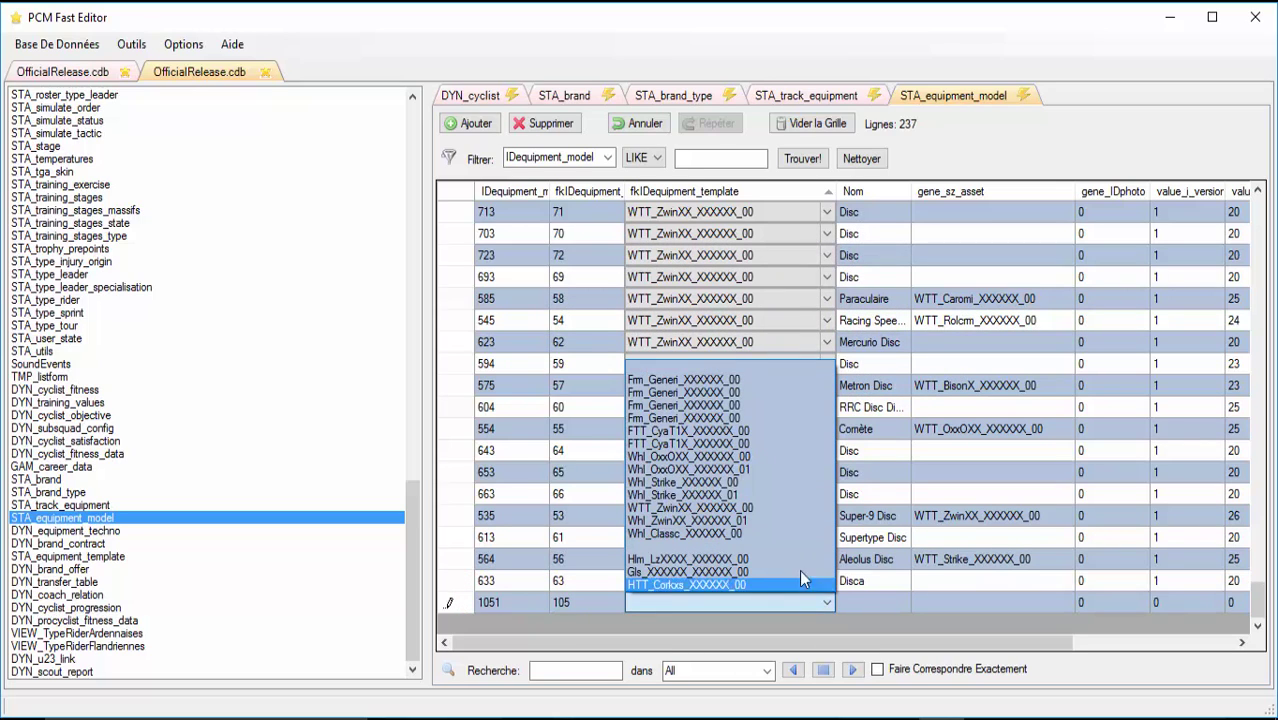
{"action": "left_click", "coordinate": [727, 418]}
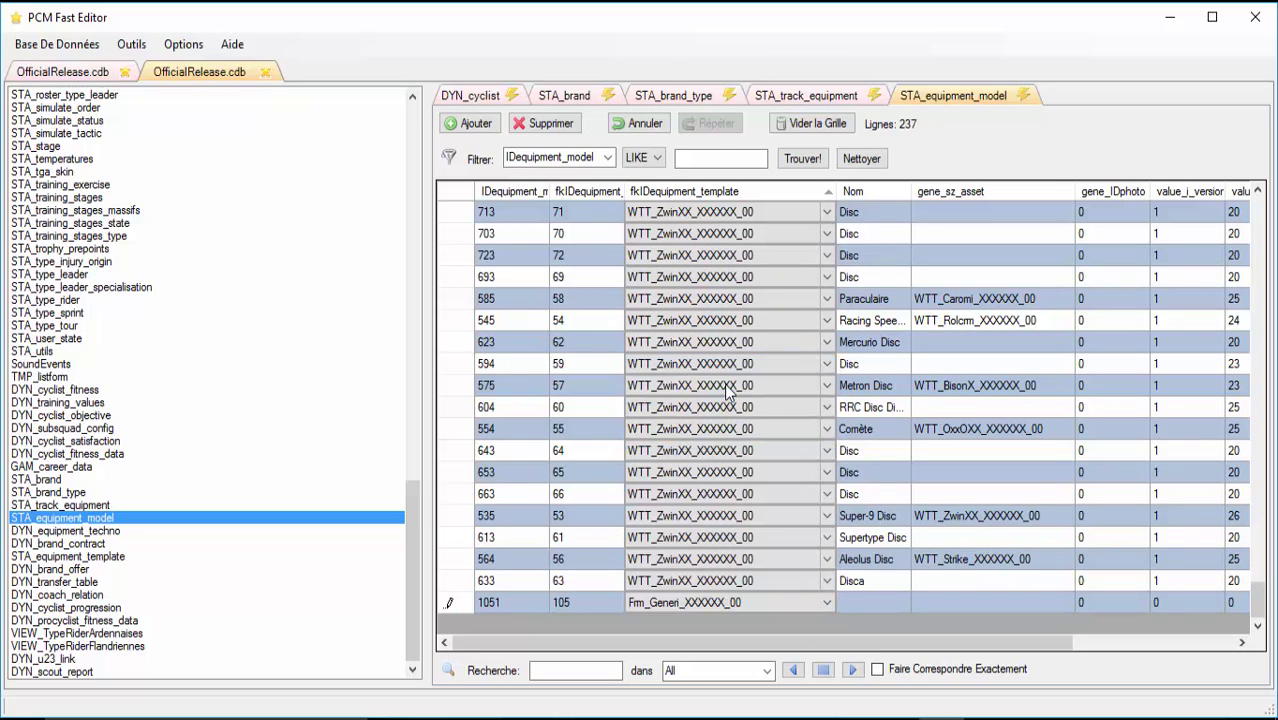
{"action": "left_click", "coordinate": [869, 603]}
{"action": "left_click", "coordinate": [869, 605]}
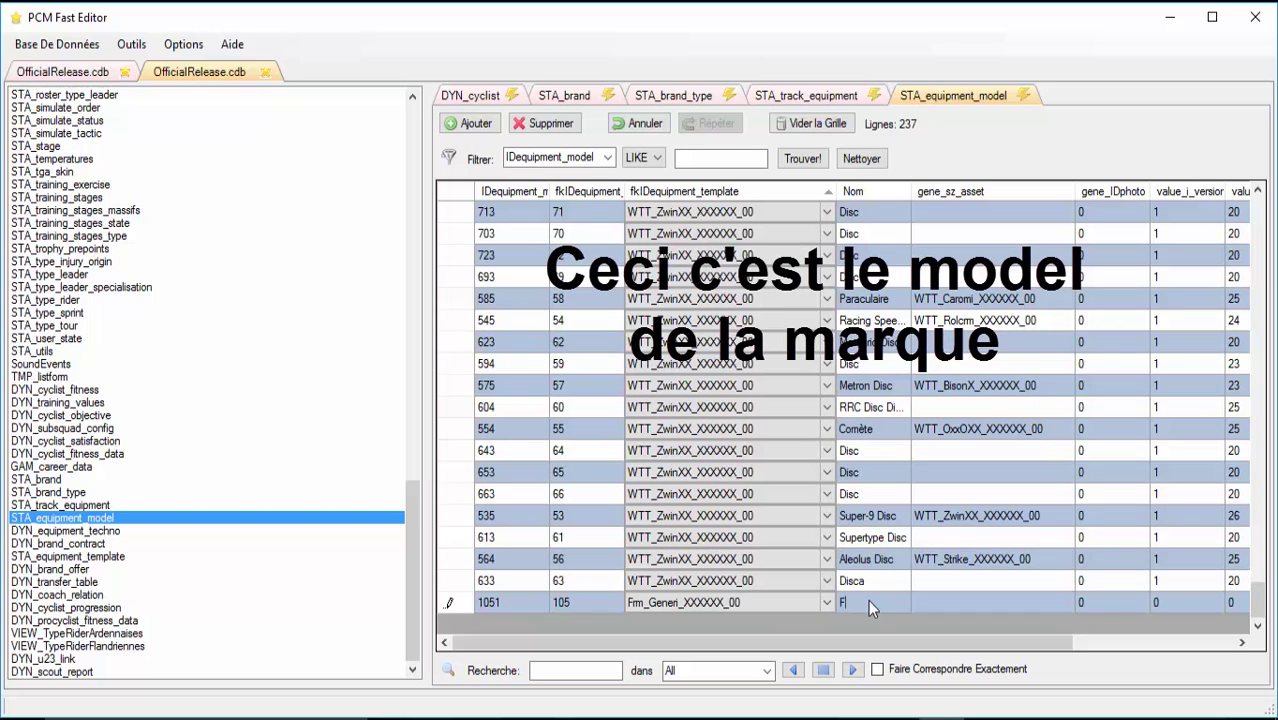
{"action": "type", "text": "F8"}
Set the F8 model's asset name (gene_sz_asset) to Frm_pina_XXXXXX_00.
{"action": "left_click", "coordinate": [959, 611]}
{"action": "left_click", "coordinate": [959, 611]}
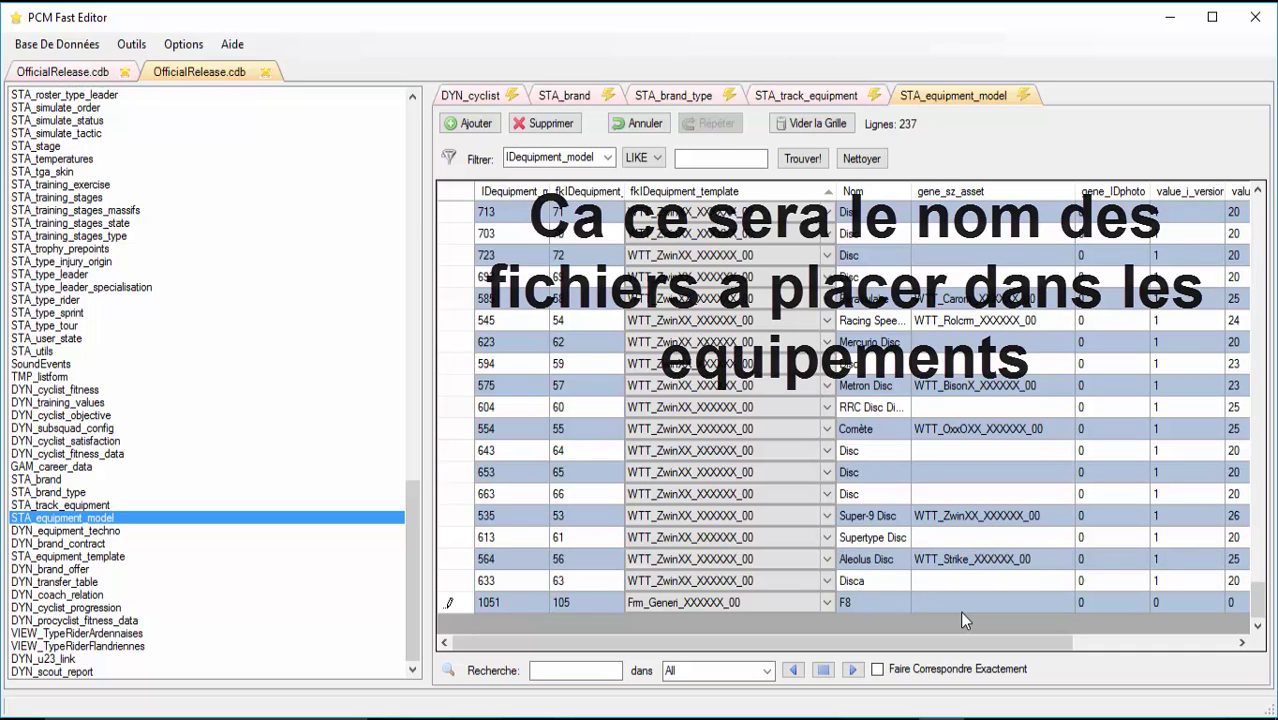
{"action": "type", "text": "Frm_p"}
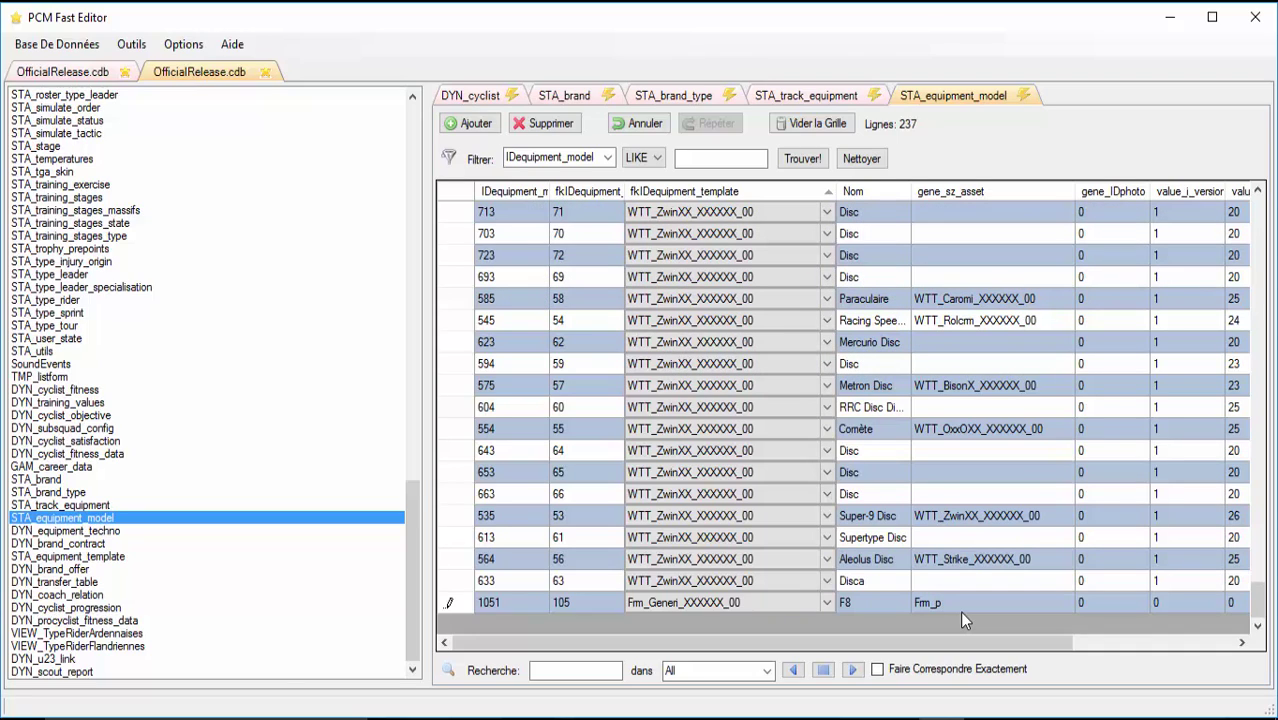
{"action": "type", "text": "inz"}
{"action": "key", "text": "BackSpace"}
{"action": "type", "text": "a"}
{"action": "type", "text": "_XXXXXX_00"}
Set the F8 model's value_i_version to 1 and its value_i_default to 25.
{"action": "left_click", "coordinate": [1168, 602]}
{"action": "left_click", "coordinate": [1168, 602]}
{"action": "type", "text": "1"}
{"action": "left_click_drag", "start_coordinate": [877, 642], "coordinate": [930, 645]}
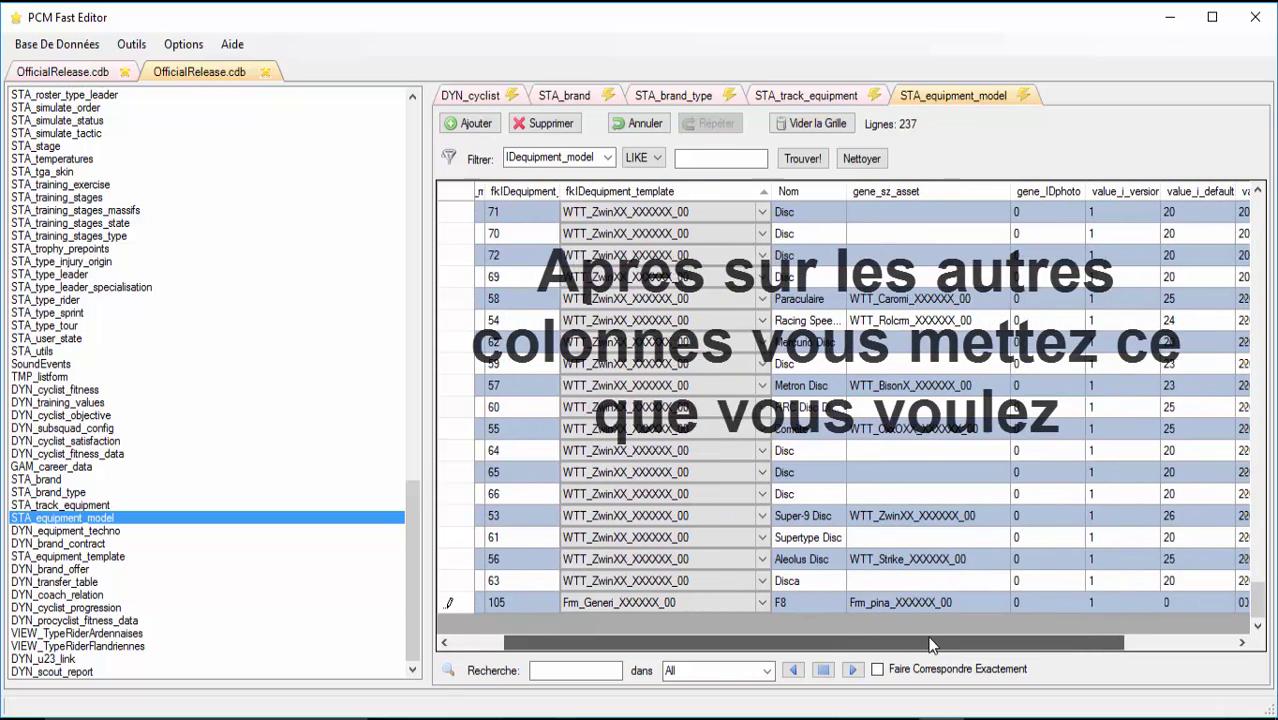
{"action": "left_click", "coordinate": [1162, 603]}
{"action": "left_click", "coordinate": [1162, 601]}
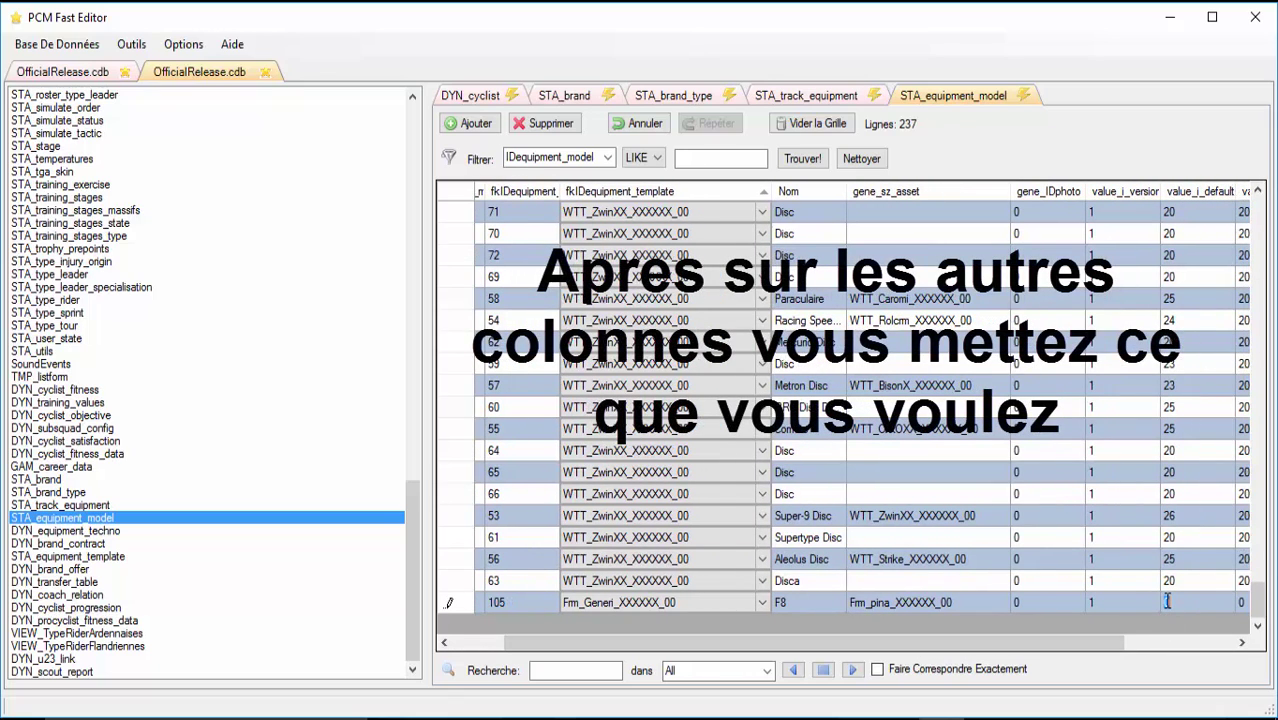
{"action": "key", "text": "Tab"}
{"action": "key", "text": "Tab"}
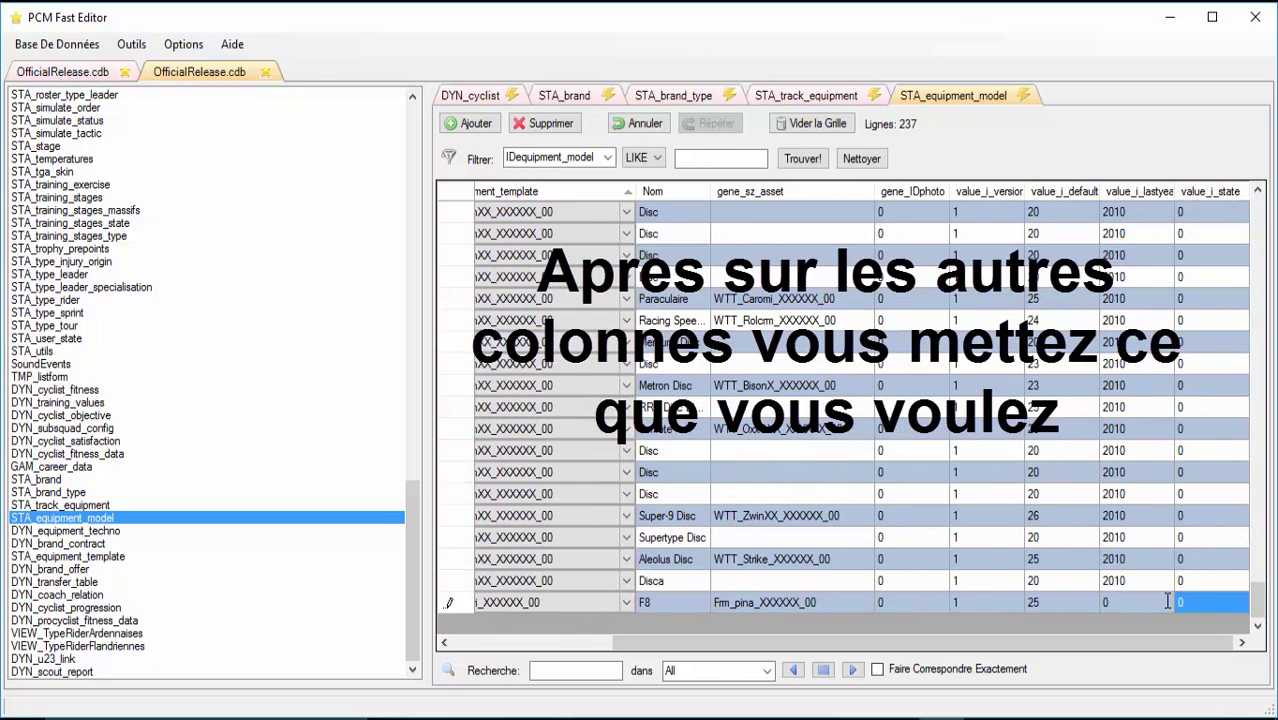
Set the F8 model's last year value to 2010 and commit the record.
{"action": "left_click", "coordinate": [1167, 601]}
{"action": "type", "text": "2010"}
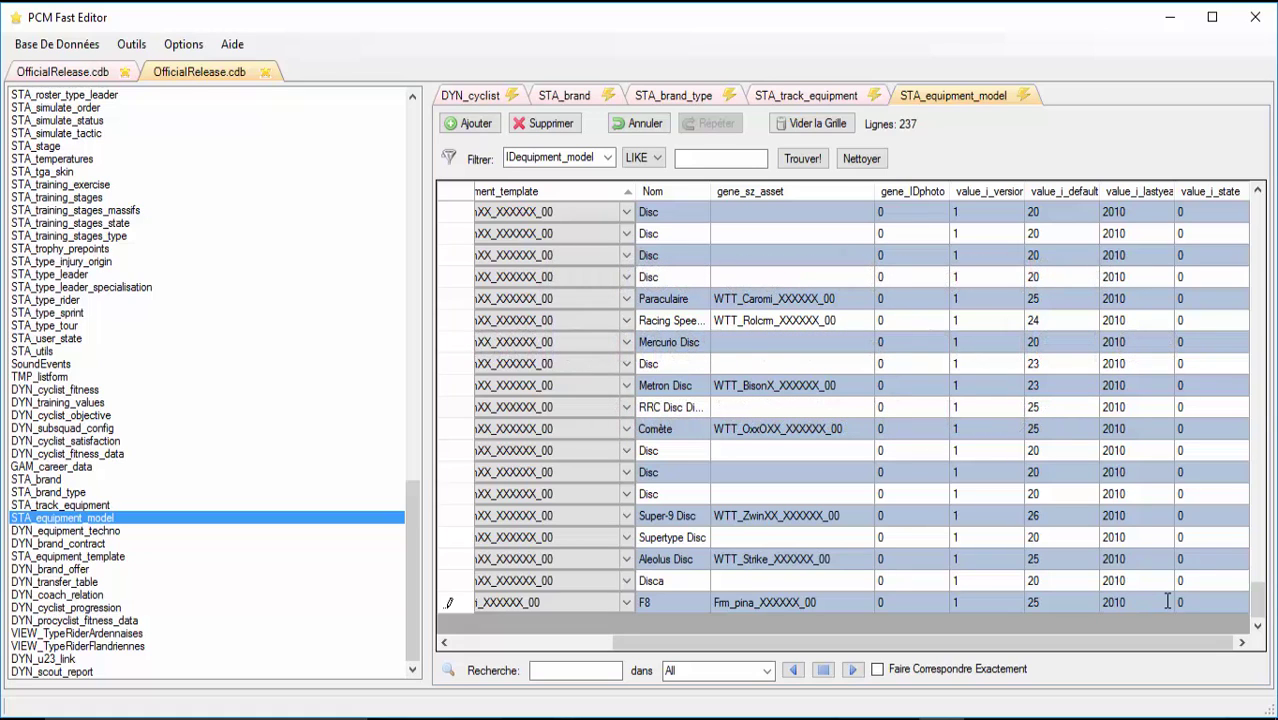
{"action": "key", "text": "Tab"}
Assign the Pinarello f8 brand to Team Sky's contract 30 in the DYN_brand_contract table.
{"action": "left_click", "coordinate": [104, 543]}
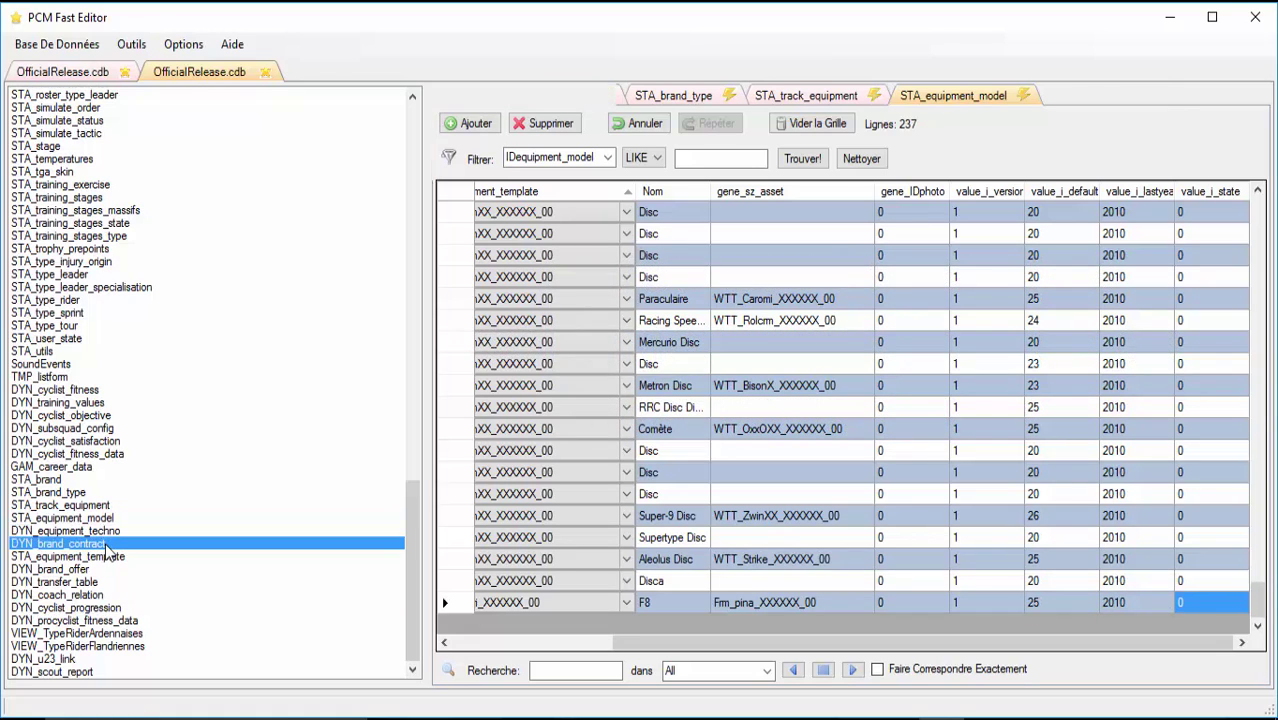
{"action": "key", "text": "Up"}
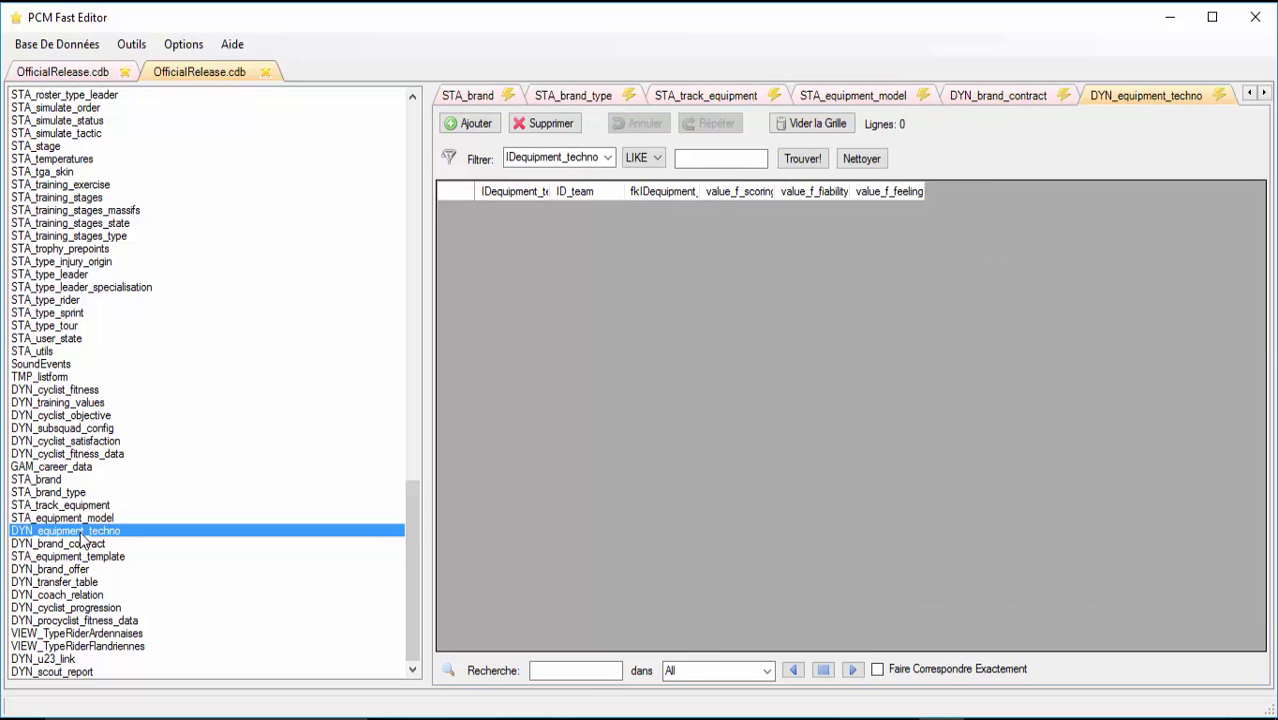
{"action": "left_click", "coordinate": [98, 547]}
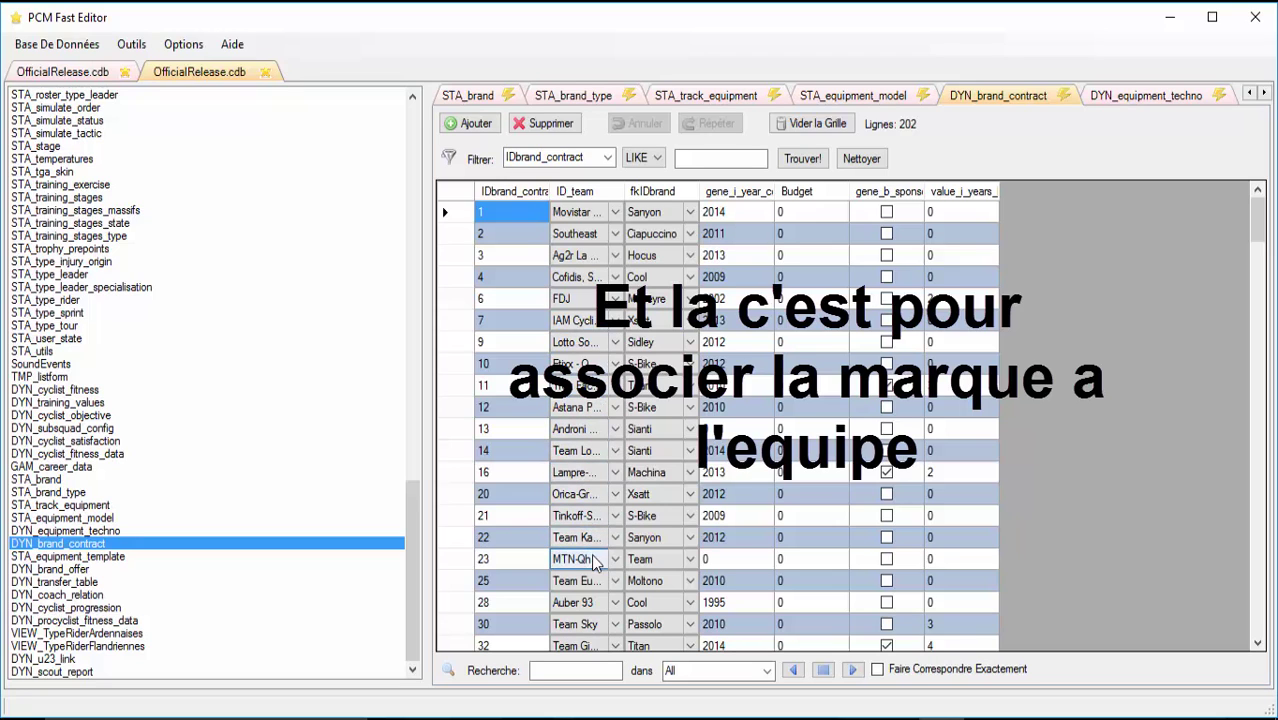
{"action": "left_click", "coordinate": [668, 634]}
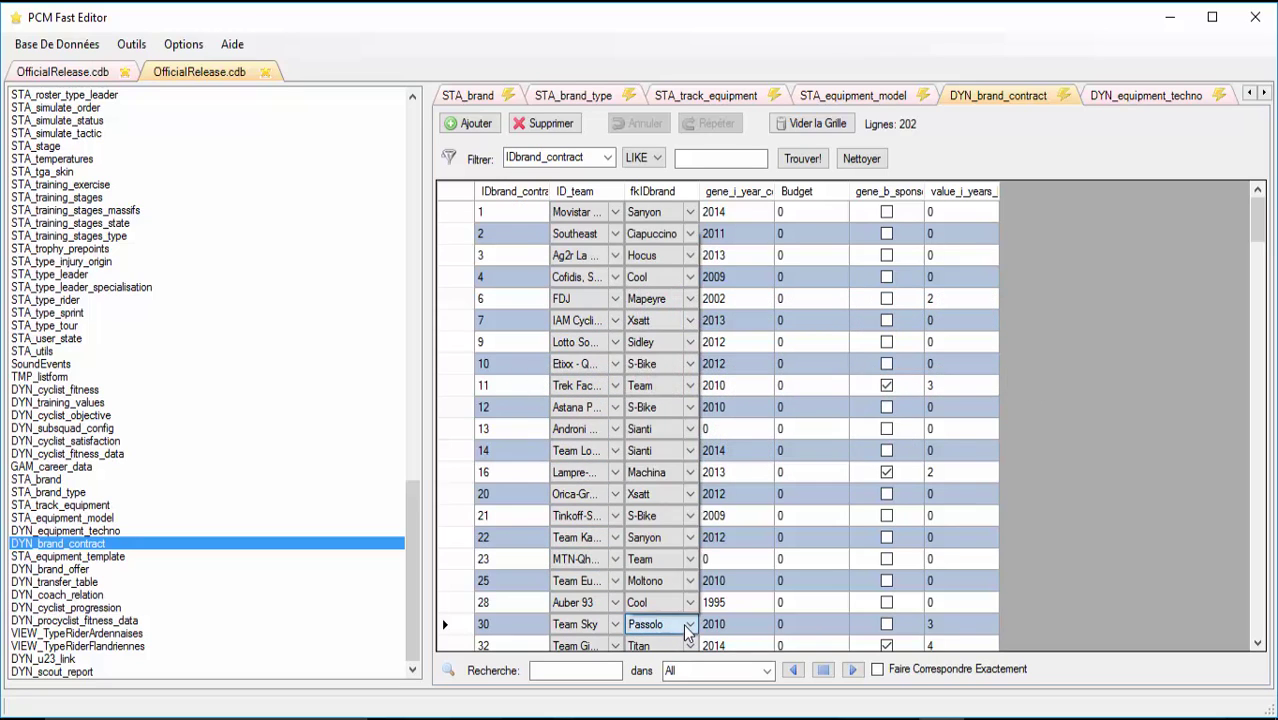
{"action": "left_click", "coordinate": [689, 628]}
{"action": "left_click_drag", "start_coordinate": [688, 365], "coordinate": [683, 617]}
{"action": "left_click", "coordinate": [680, 609]}
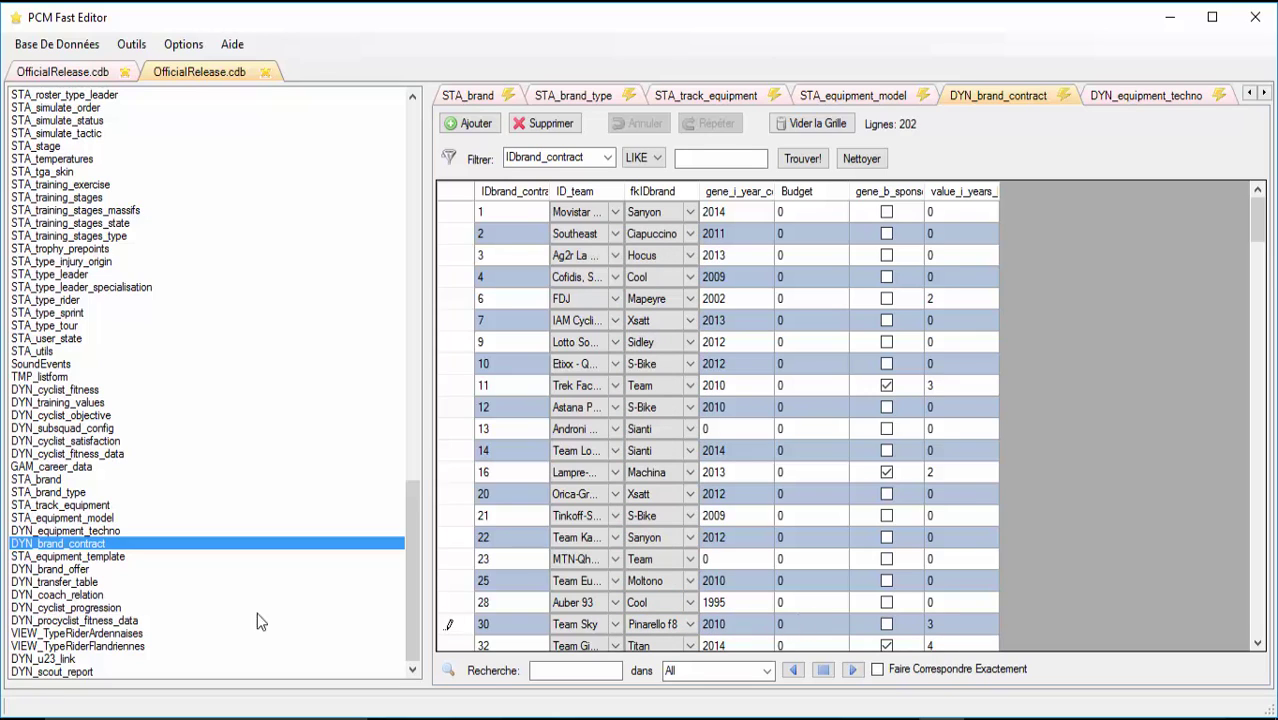
{"action": "left_click", "coordinate": [70, 557]}
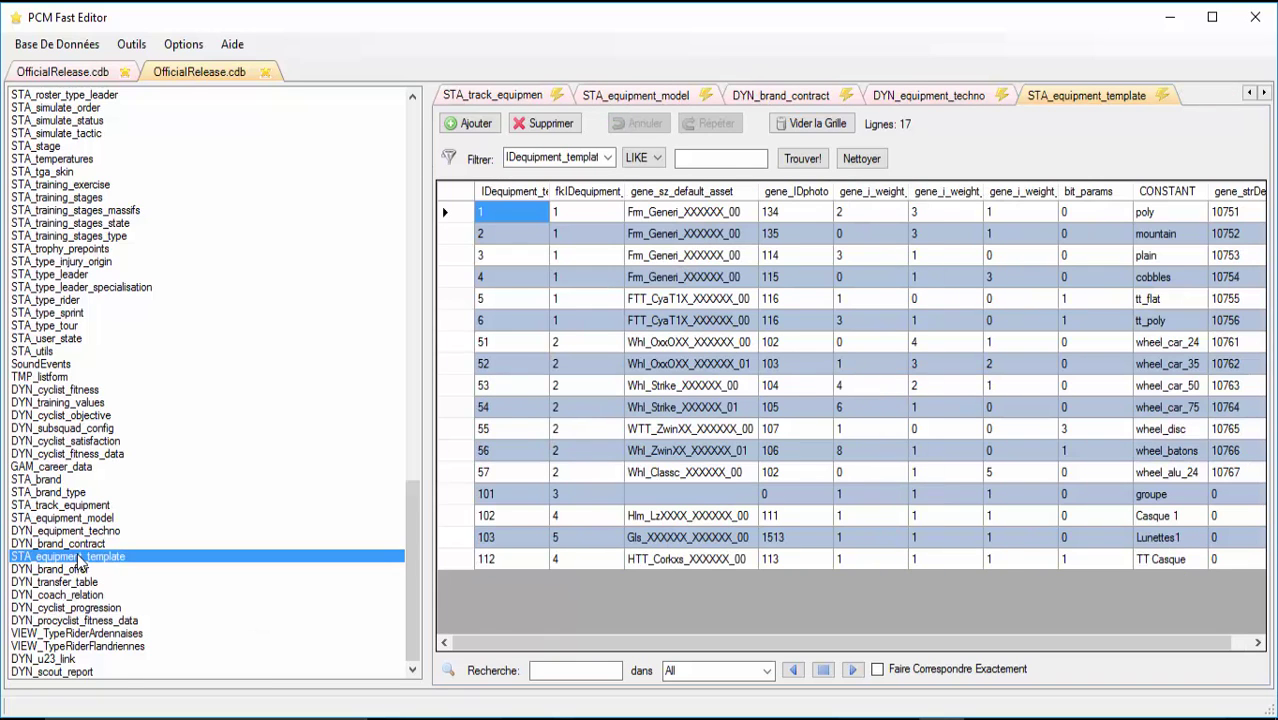
{"action": "left_click", "coordinate": [84, 569]}
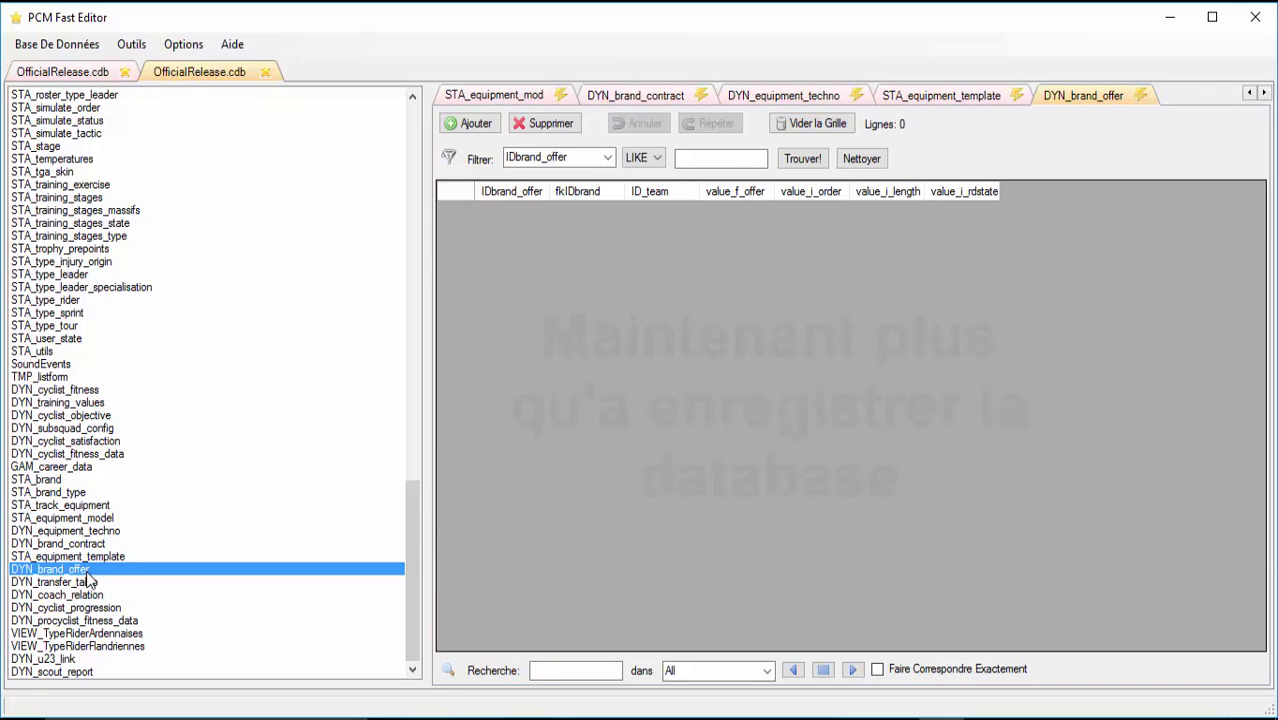
Save the database as a new .cdb file named Tuto on the desktop, and close the database editor.
{"action": "left_click", "coordinate": [30, 44]}
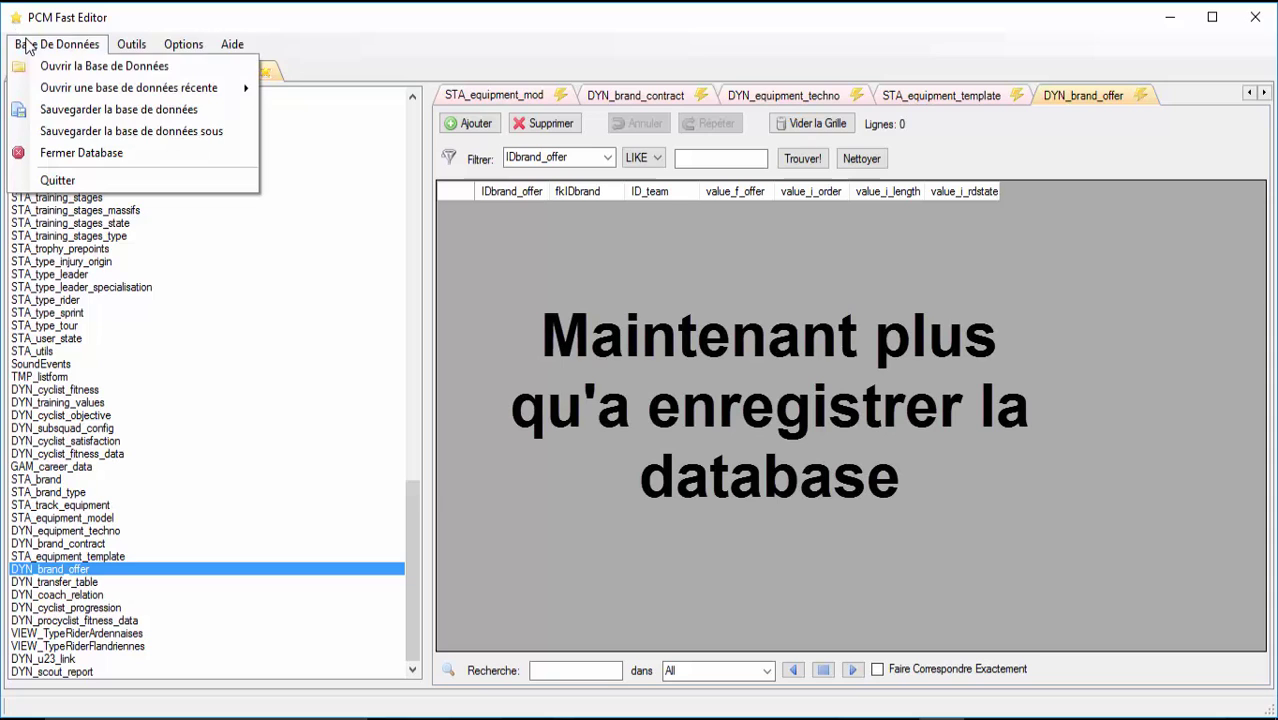
{"action": "left_click", "coordinate": [90, 131]}
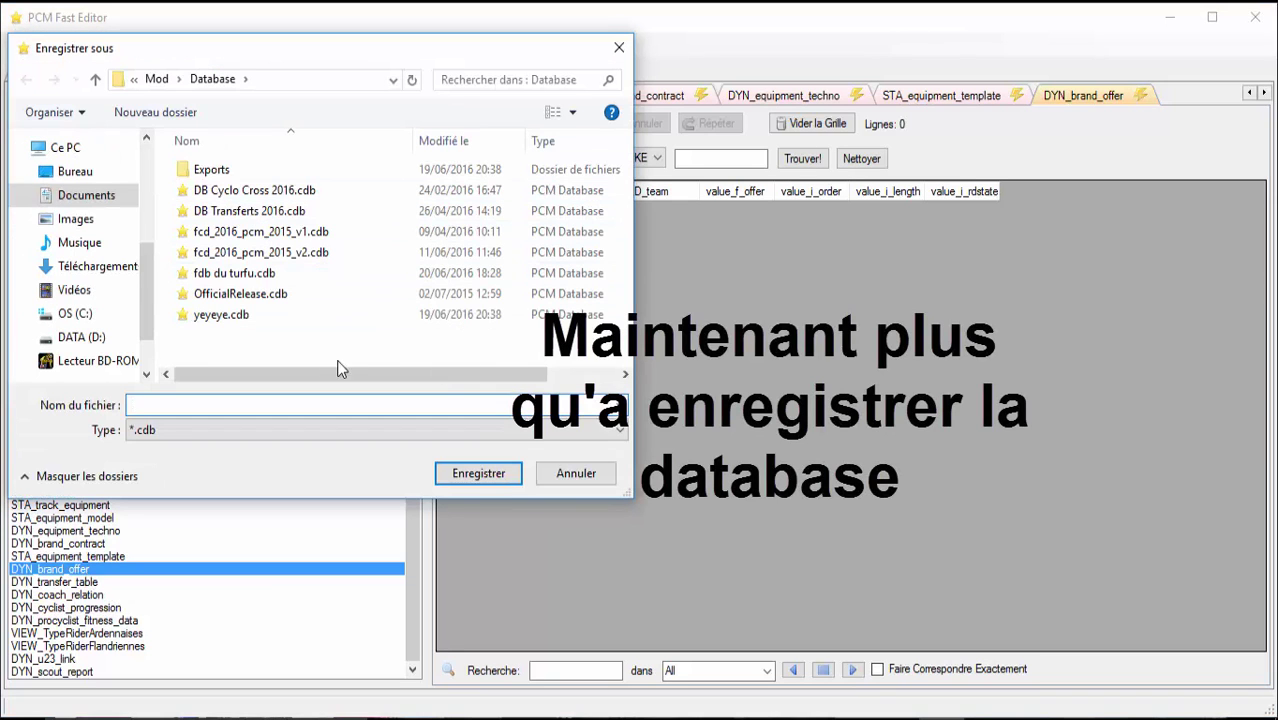
{"action": "left_click", "coordinate": [114, 175]}
{"action": "left_click", "coordinate": [257, 425]}
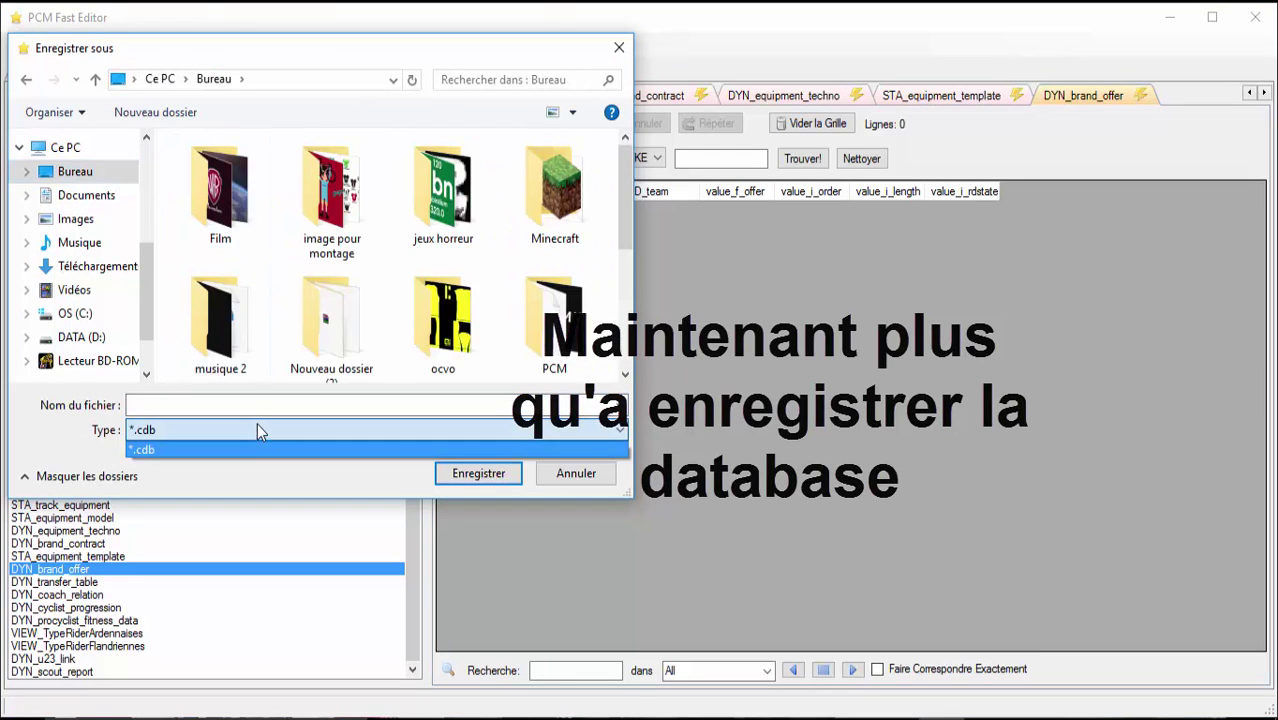
{"action": "left_click", "coordinate": [258, 408]}
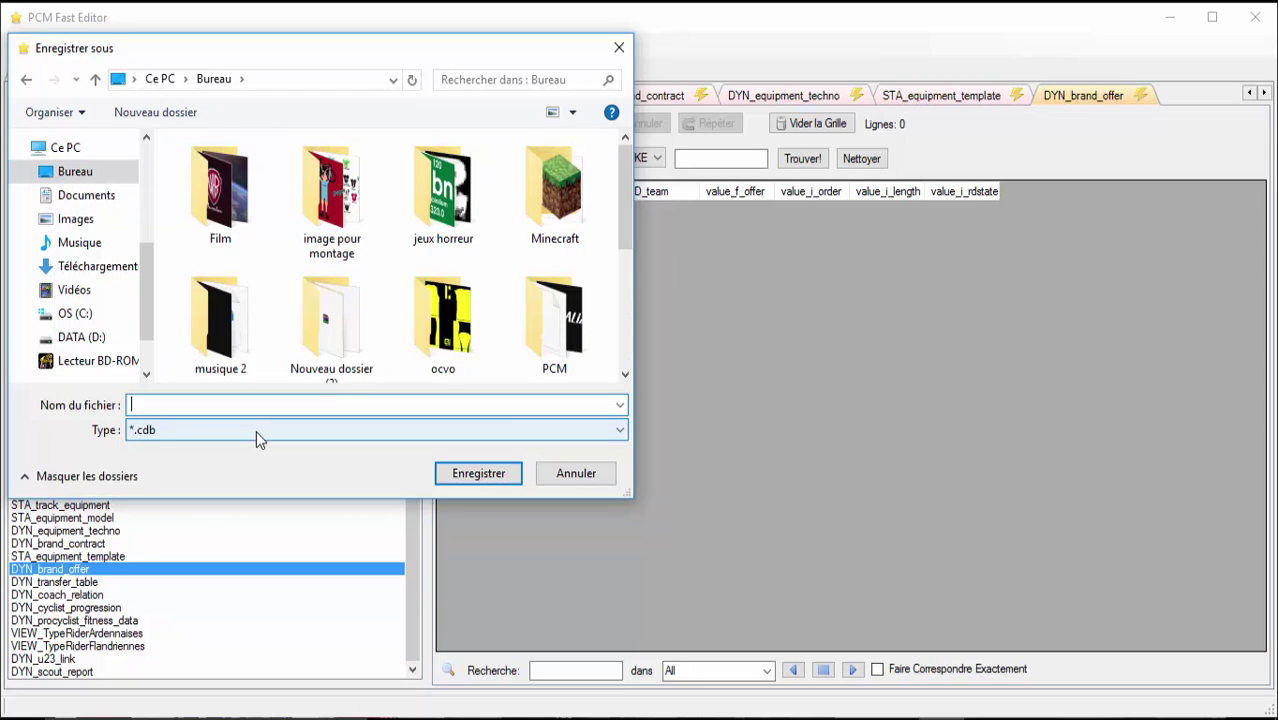
{"action": "type", "text": "Tuto"}
{"action": "left_click", "coordinate": [484, 486]}
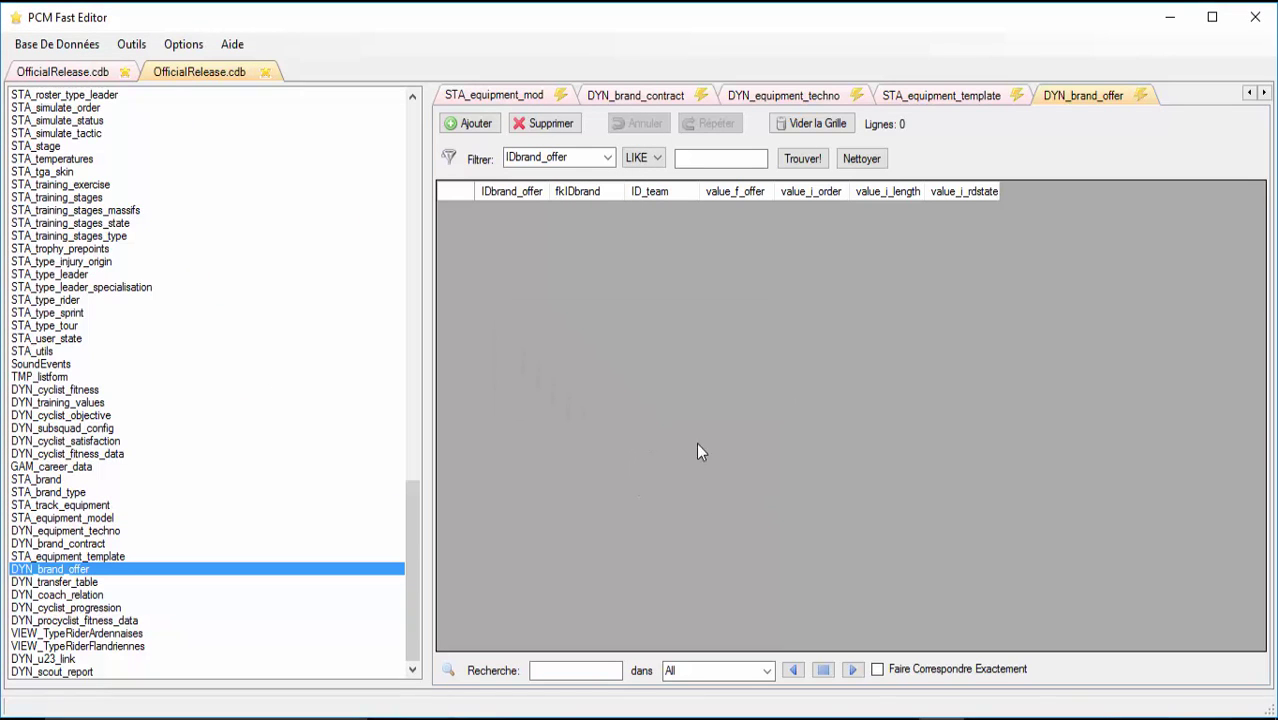
{"action": "left_click", "coordinate": [1258, 20]}
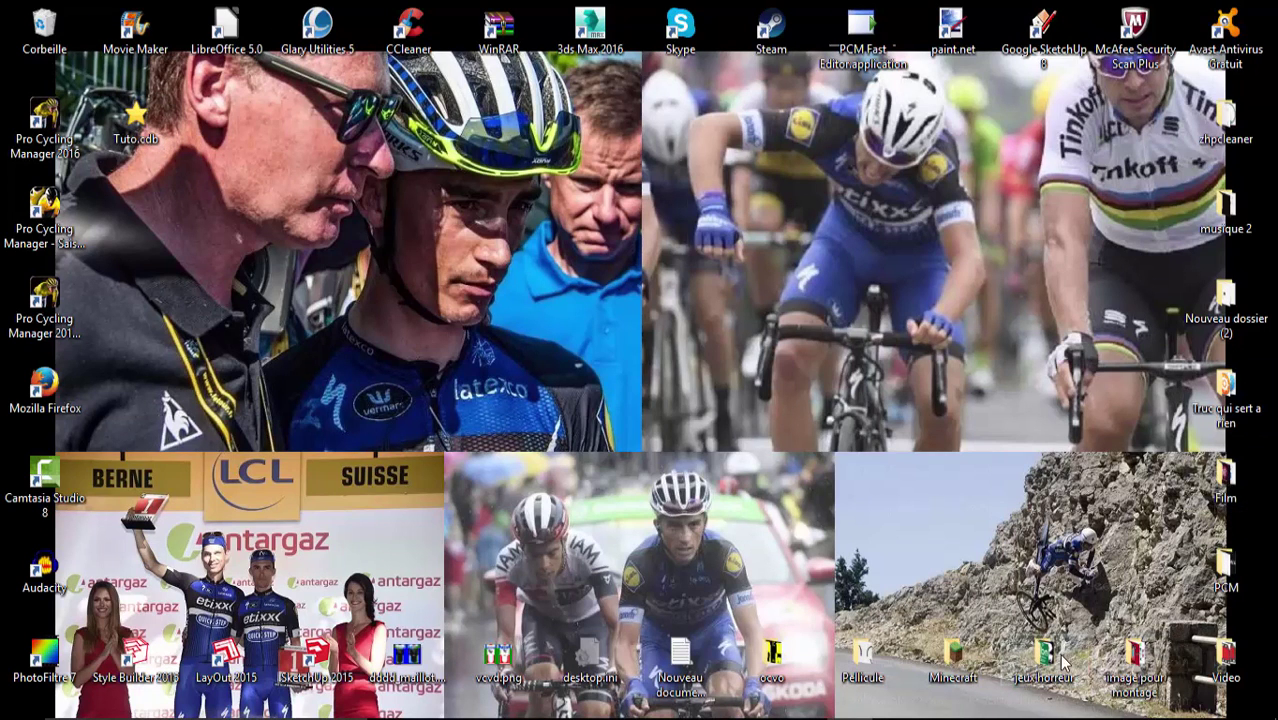
Open the PCM folder from the desktop and go to its Graph Pcm > Equipement > Frames subfolder.
{"action": "double_click", "coordinate": [1226, 570]}
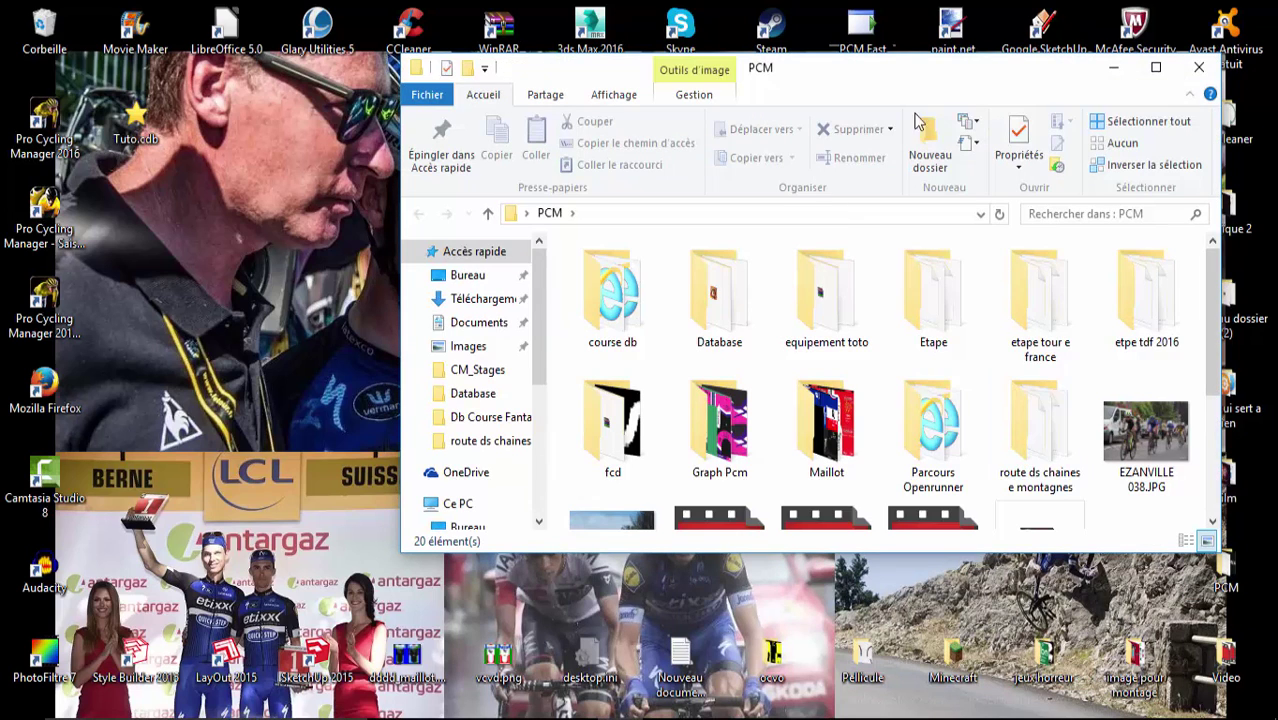
{"action": "left_click", "coordinate": [1155, 68]}
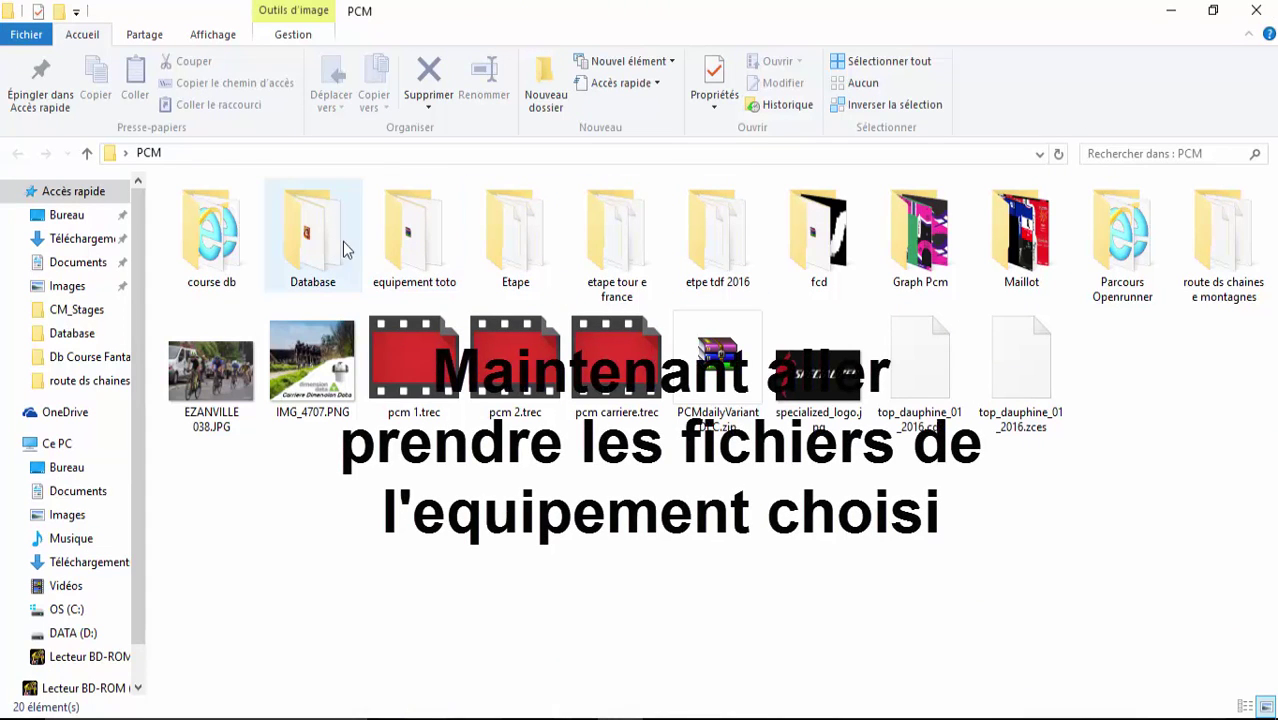
{"action": "double_click", "coordinate": [895, 243]}
{"action": "double_click", "coordinate": [420, 240]}
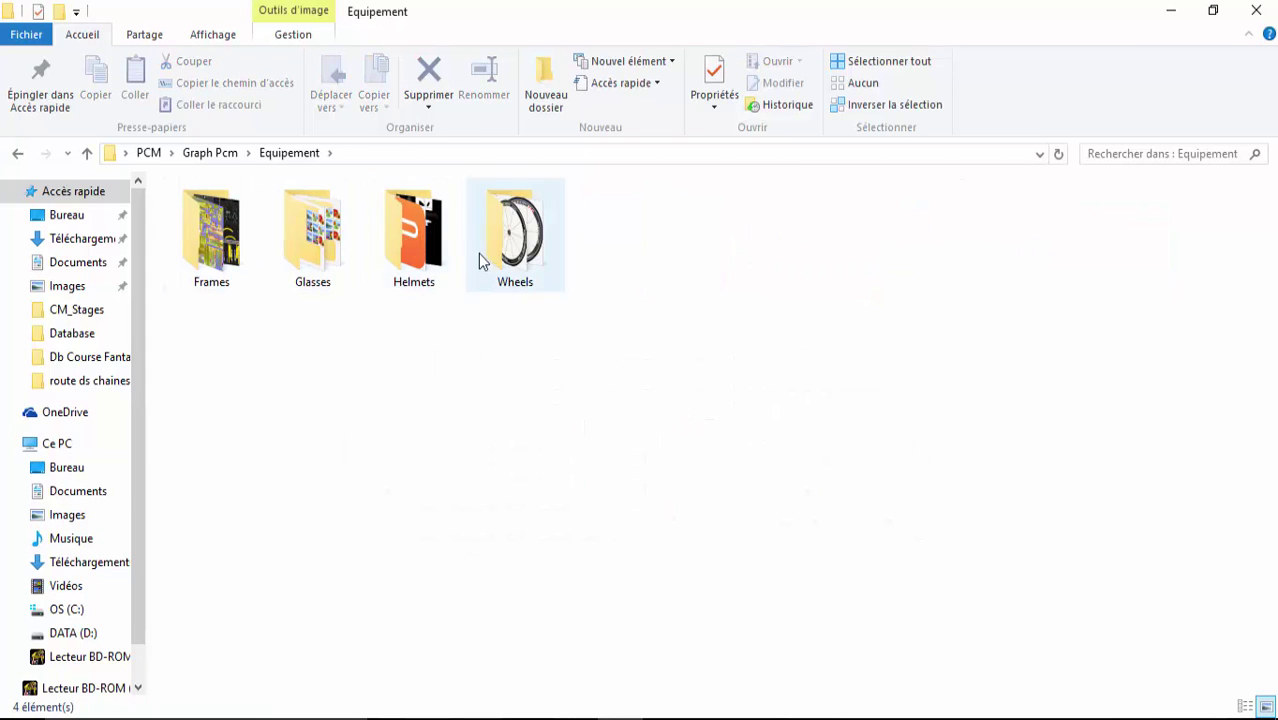
{"action": "double_click", "coordinate": [232, 264]}
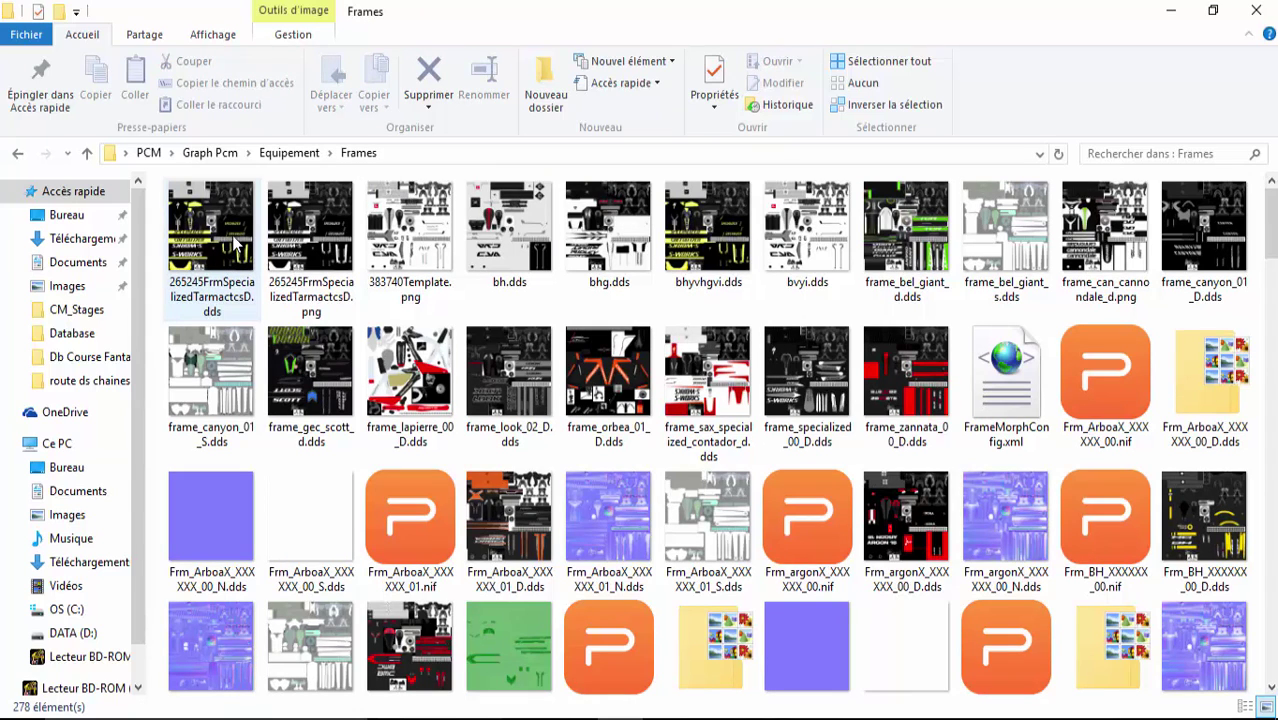
Look through the frame files for the Pinarello texture and select Frm_Pinarello_sky_D.dds.
{"action": "scroll", "coordinate": [245, 238], "scroll_direction": "down", "scroll_amount": 3}
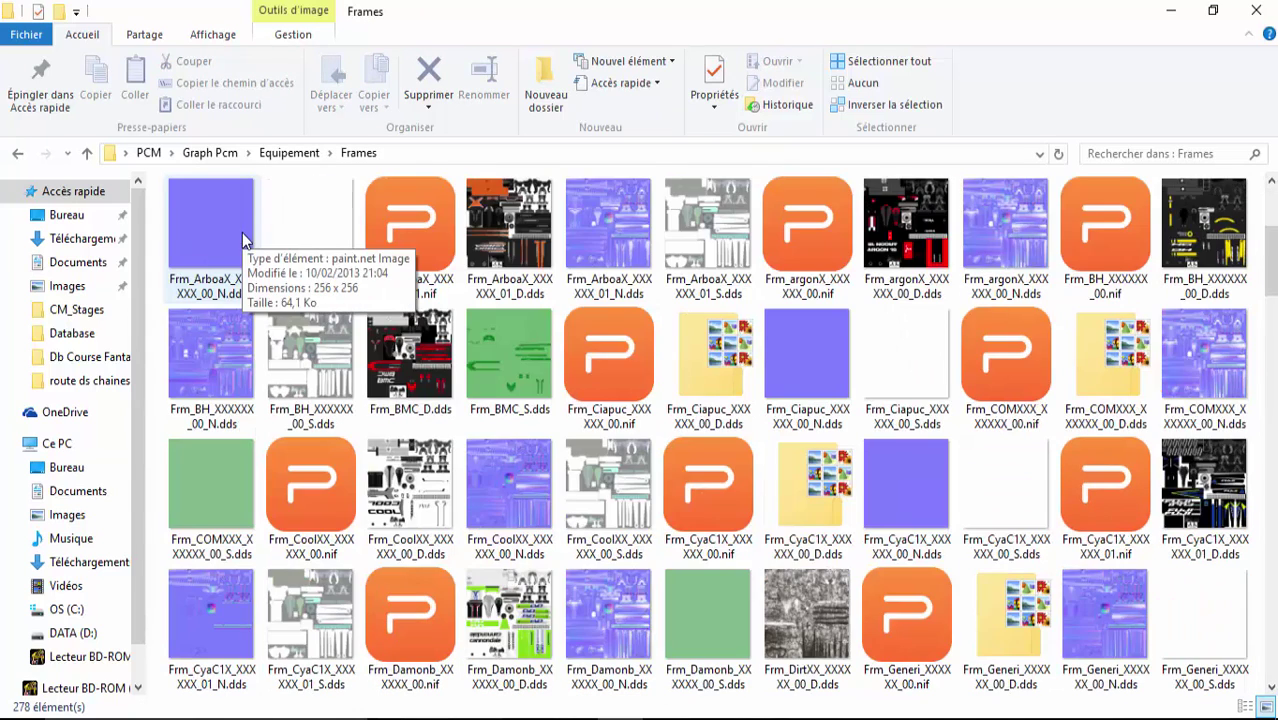
{"action": "scroll", "coordinate": [245, 238], "scroll_direction": "down", "scroll_amount": 5}
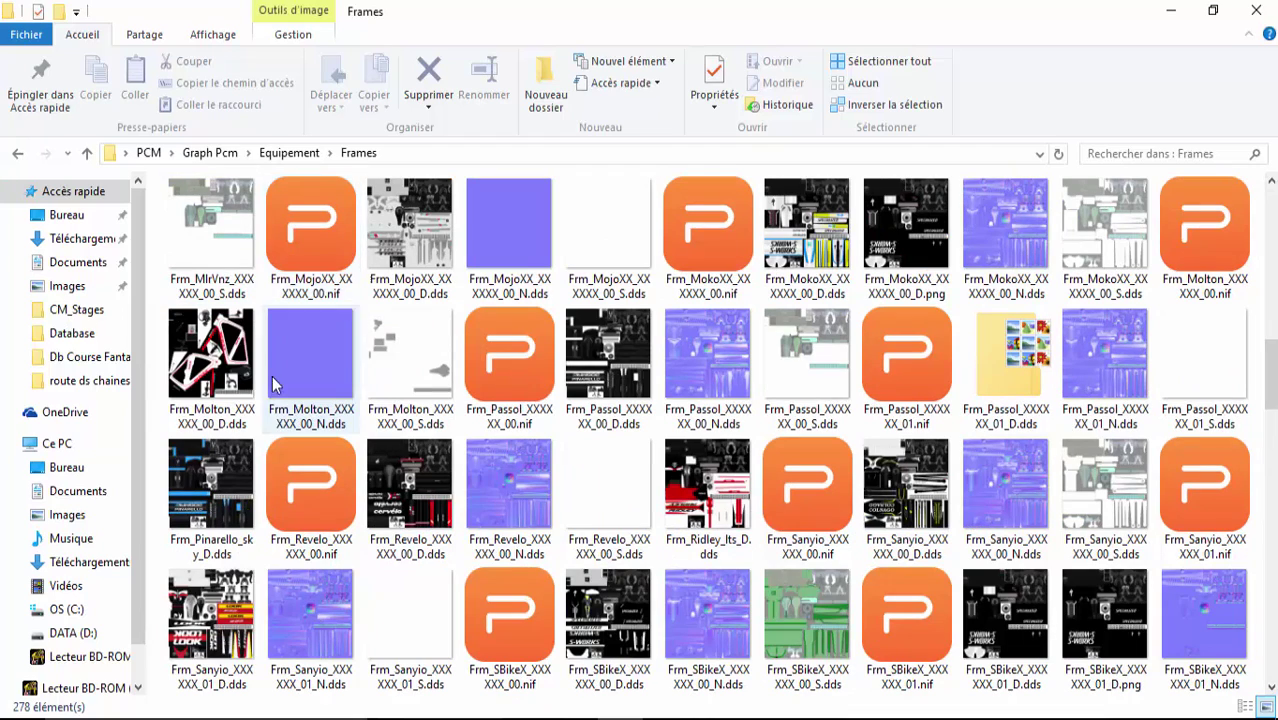
{"action": "left_click", "coordinate": [242, 478]}
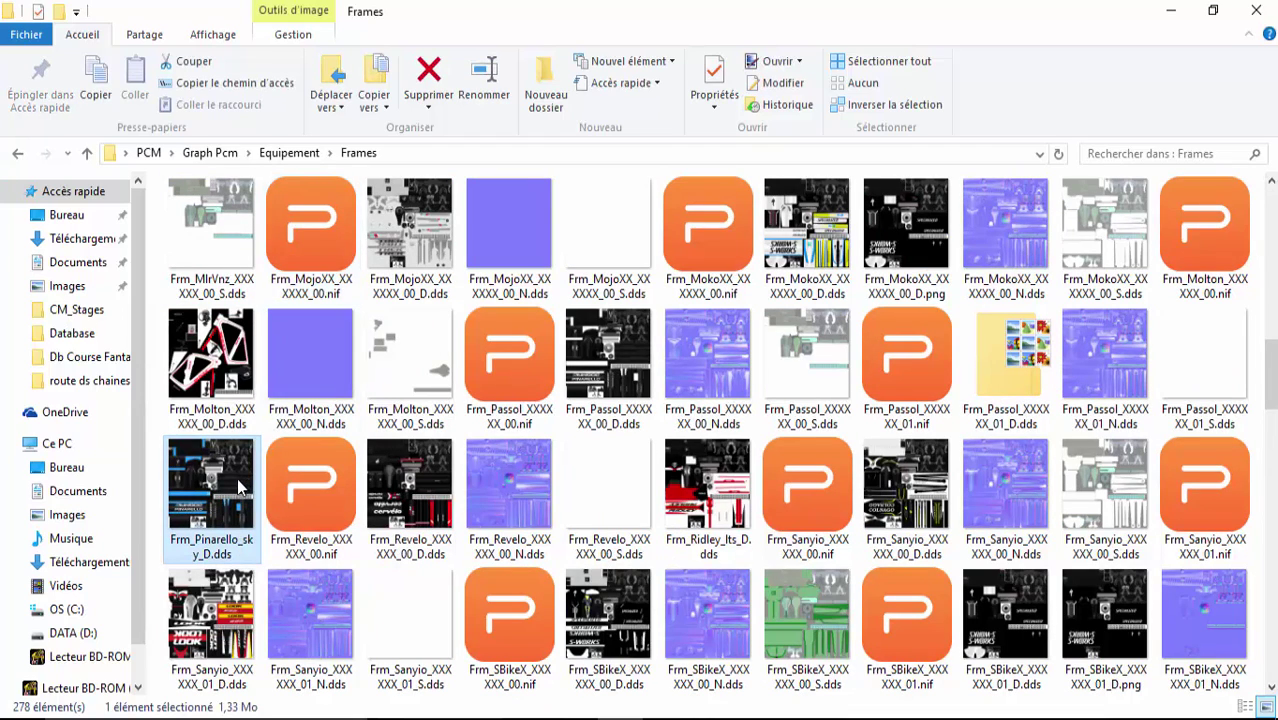
{"action": "right_click", "coordinate": [237, 478]}
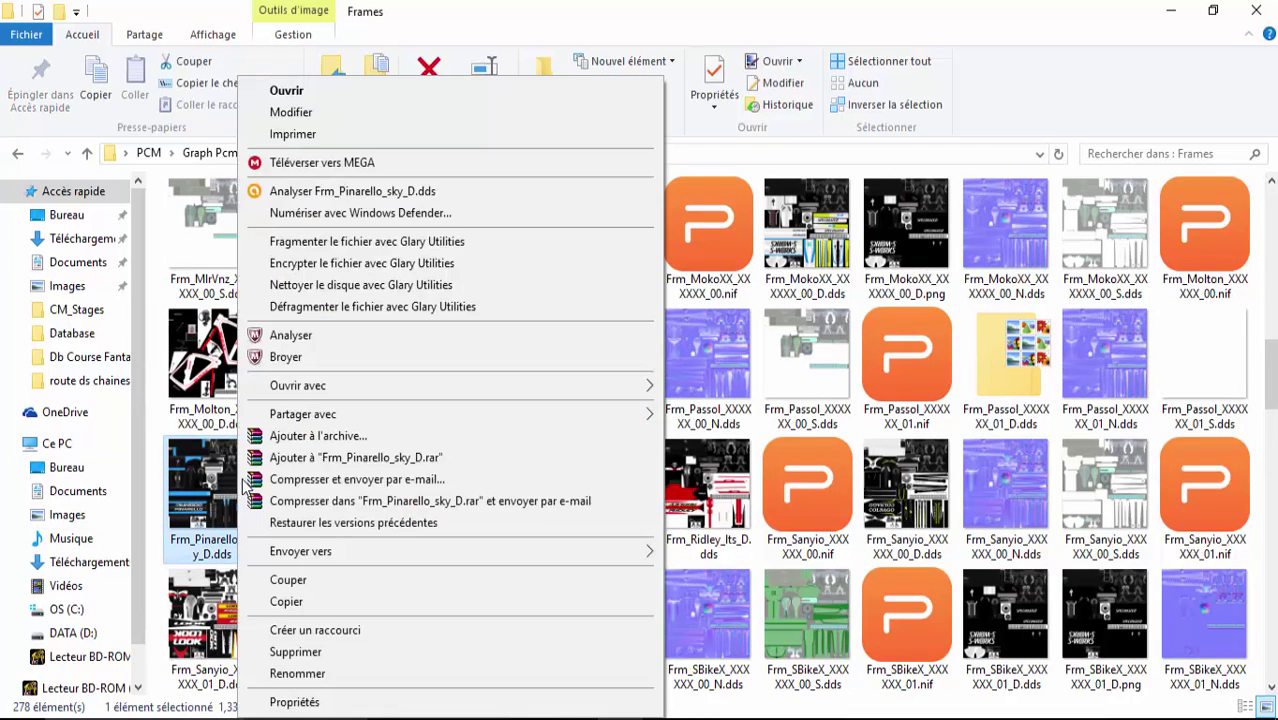
{"action": "left_click", "coordinate": [175, 446]}
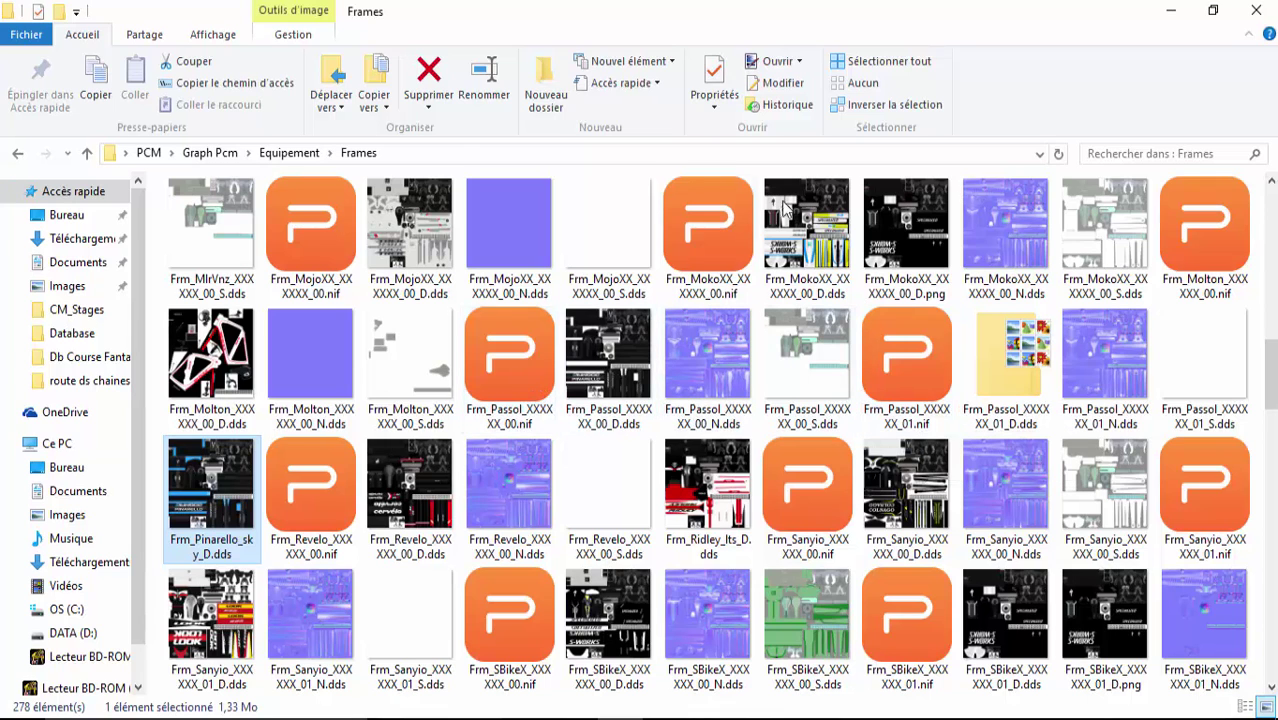
Search the Frames folder for "sky", and return to browsing the full list of frame files.
{"action": "left_click", "coordinate": [1139, 153]}
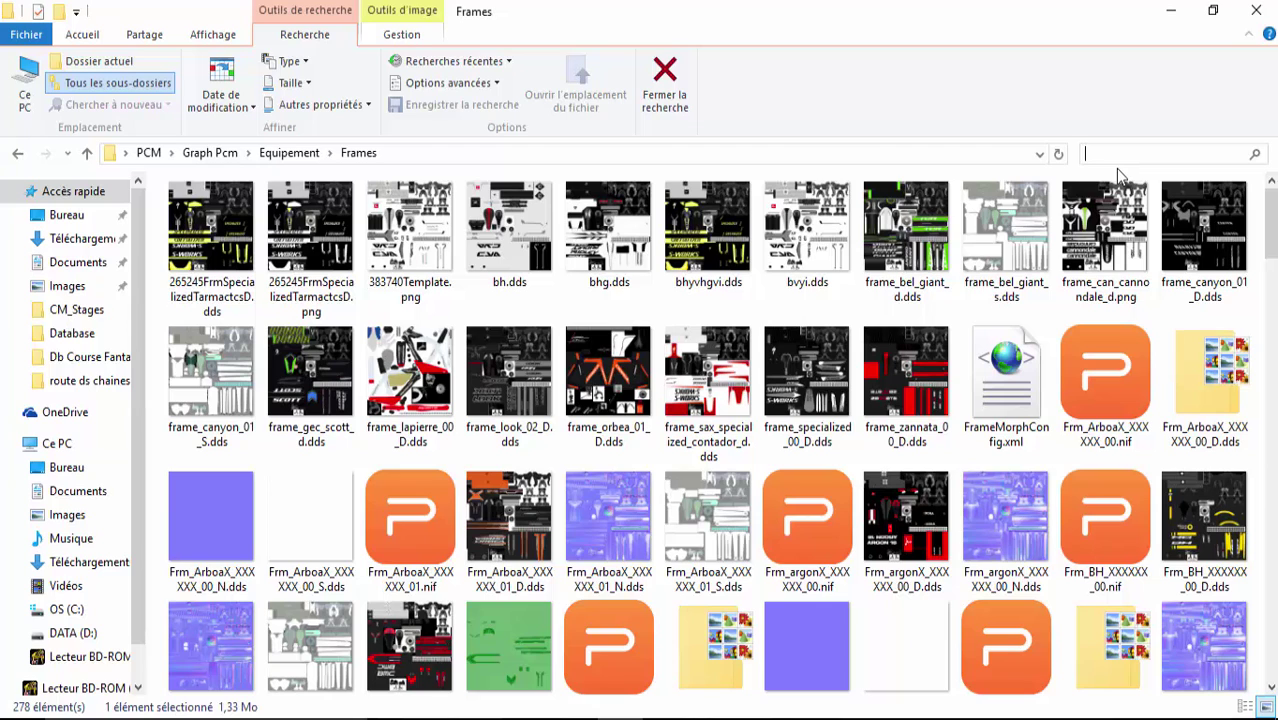
{"action": "type", "text": "sky"}
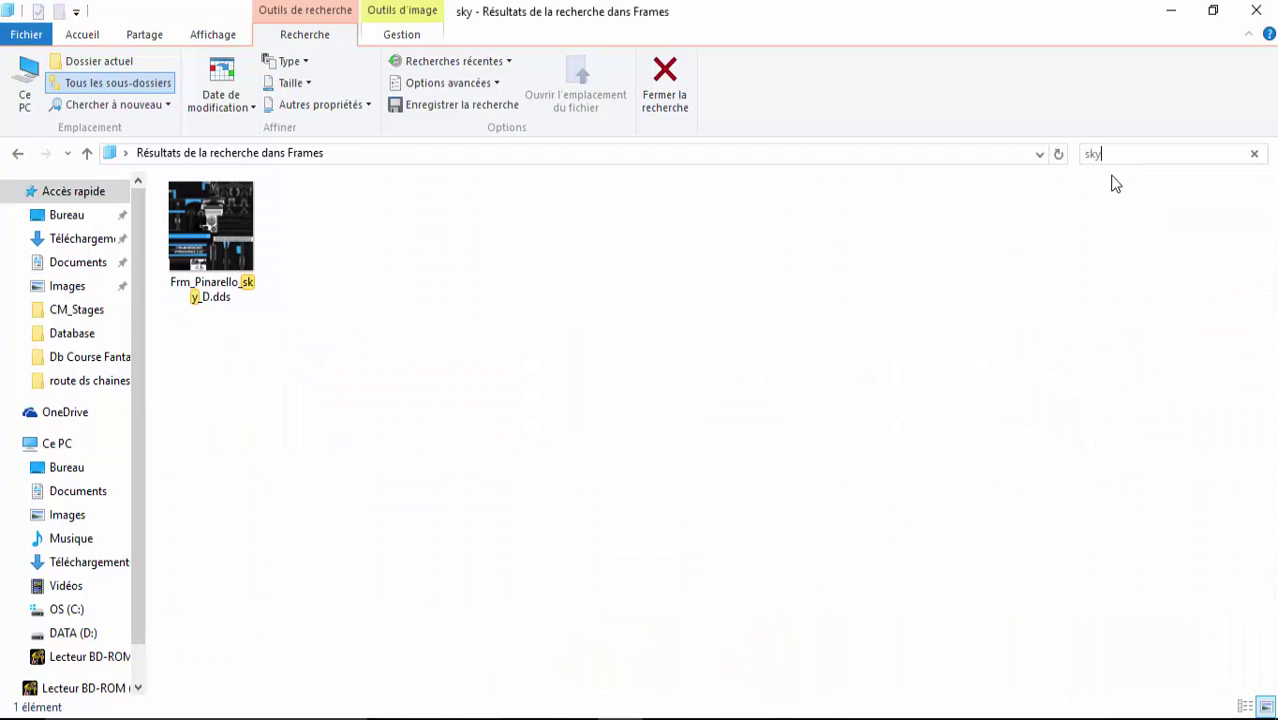
{"action": "left_click", "coordinate": [20, 153]}
{"action": "scroll", "coordinate": [350, 268], "scroll_direction": "down", "scroll_amount": 5}
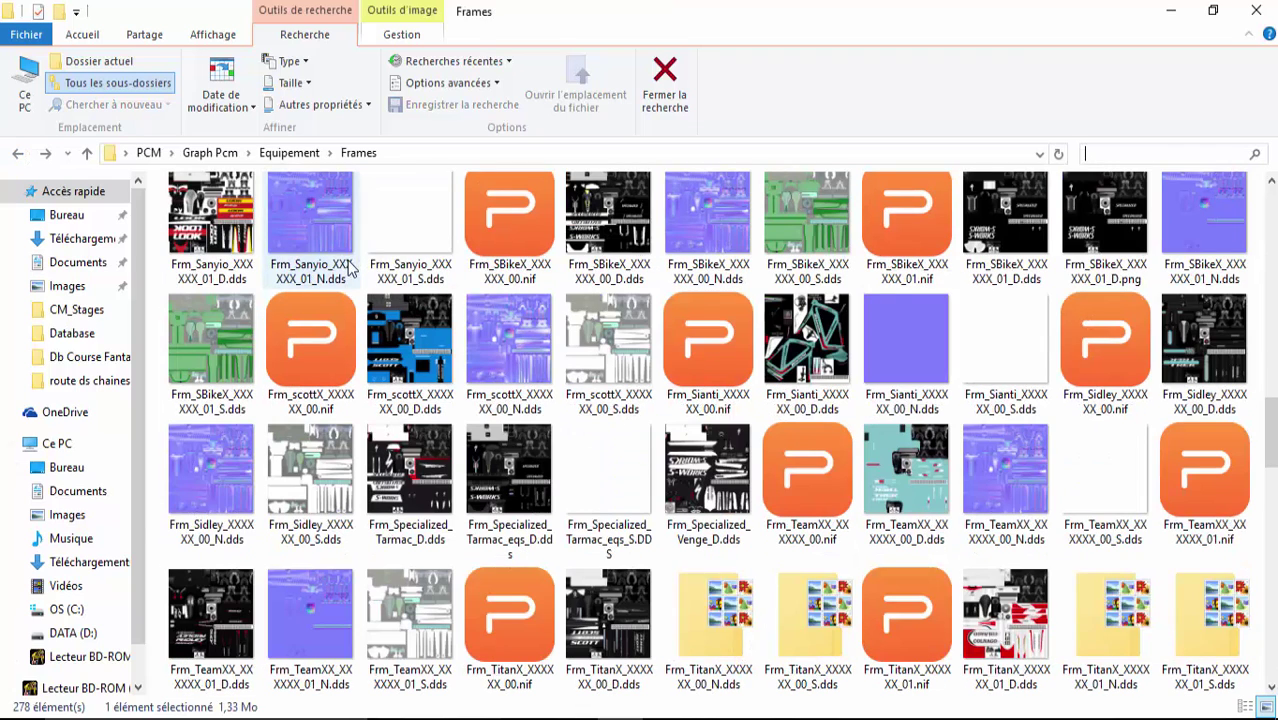
Search the Frames folder for "pinarello", and return to the full list of frame files.
{"action": "left_click", "coordinate": [1088, 152]}
{"action": "type", "text": "pinarello"}
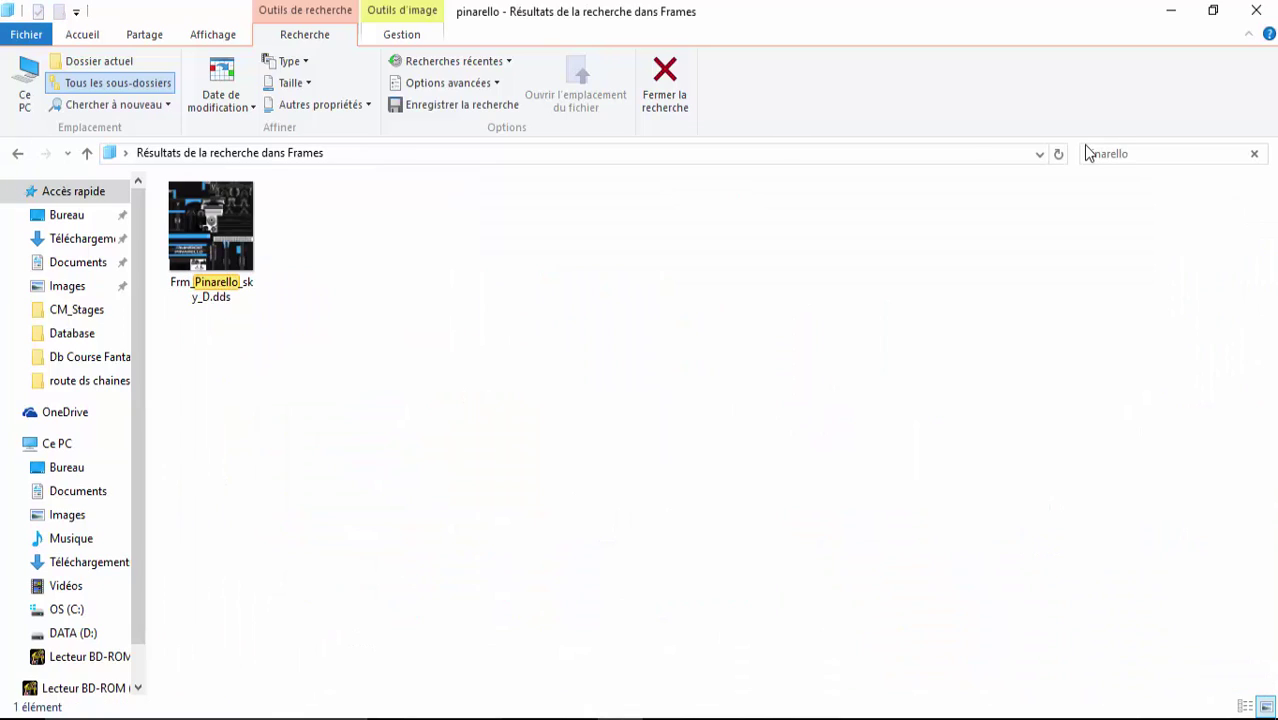
{"action": "left_click", "coordinate": [18, 160]}
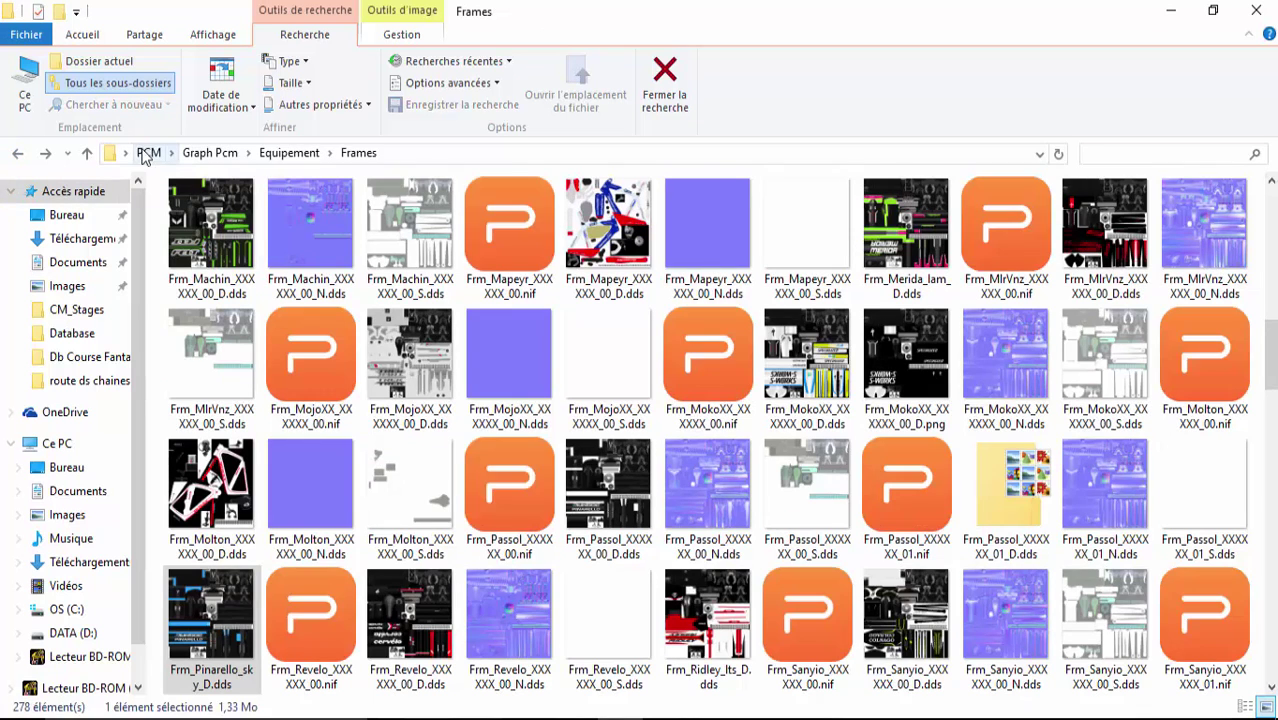
{"action": "scroll", "coordinate": [664, 324], "scroll_direction": "up", "scroll_amount": 2}
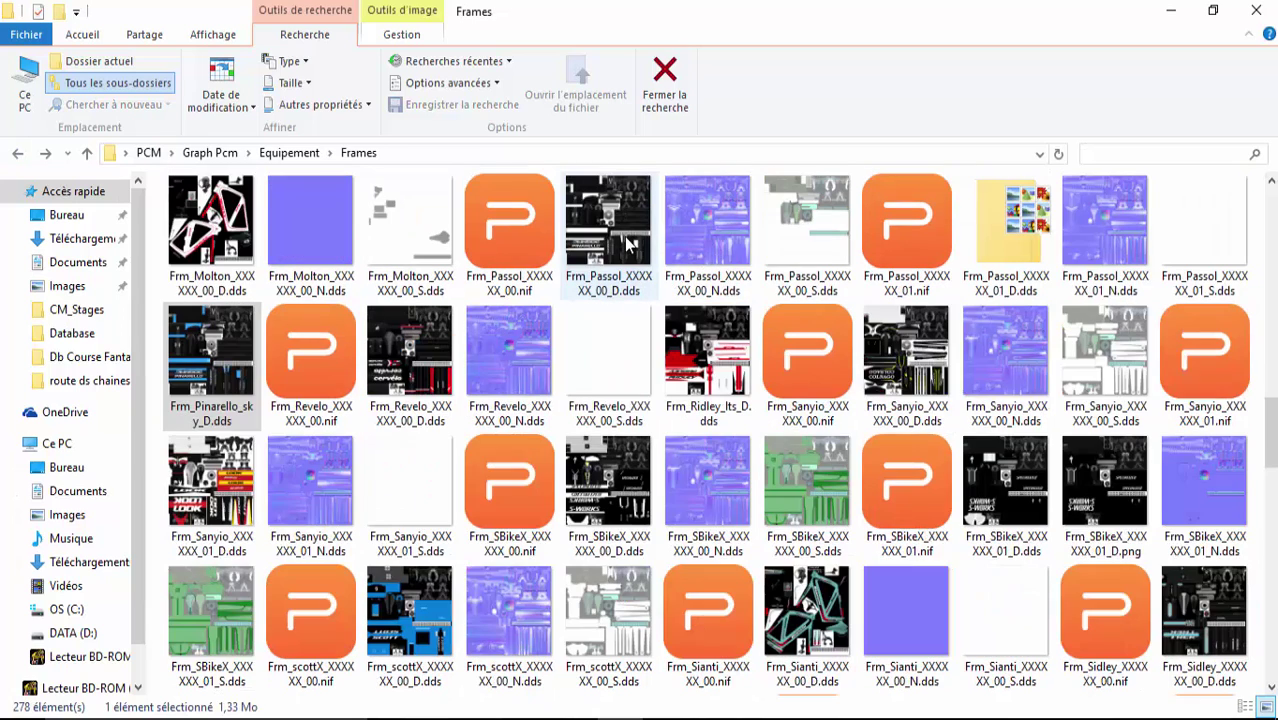
Look over the .nif and .dds files that belong to the Frm_Passol and Frm_Mapeyr frames.
{"action": "left_click", "coordinate": [632, 250]}
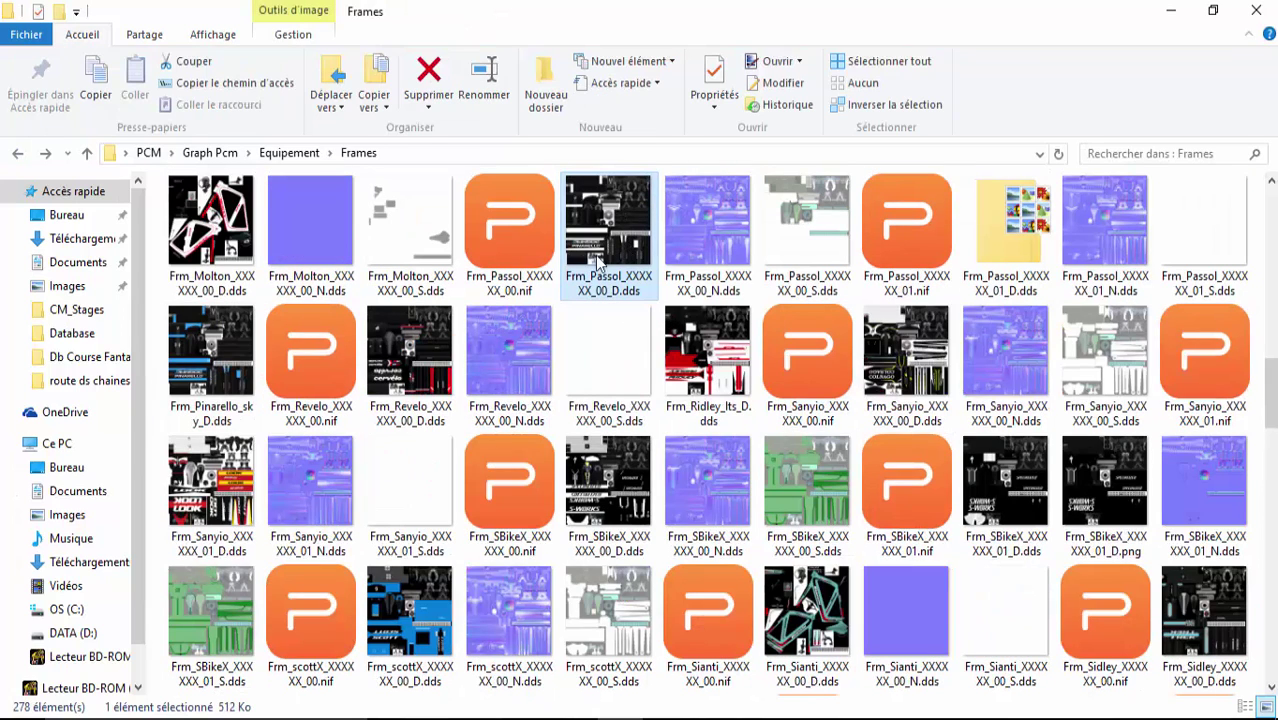
{"action": "left_click", "coordinate": [480, 272]}
{"action": "left_click", "coordinate": [464, 295], "text": "ctrl"}
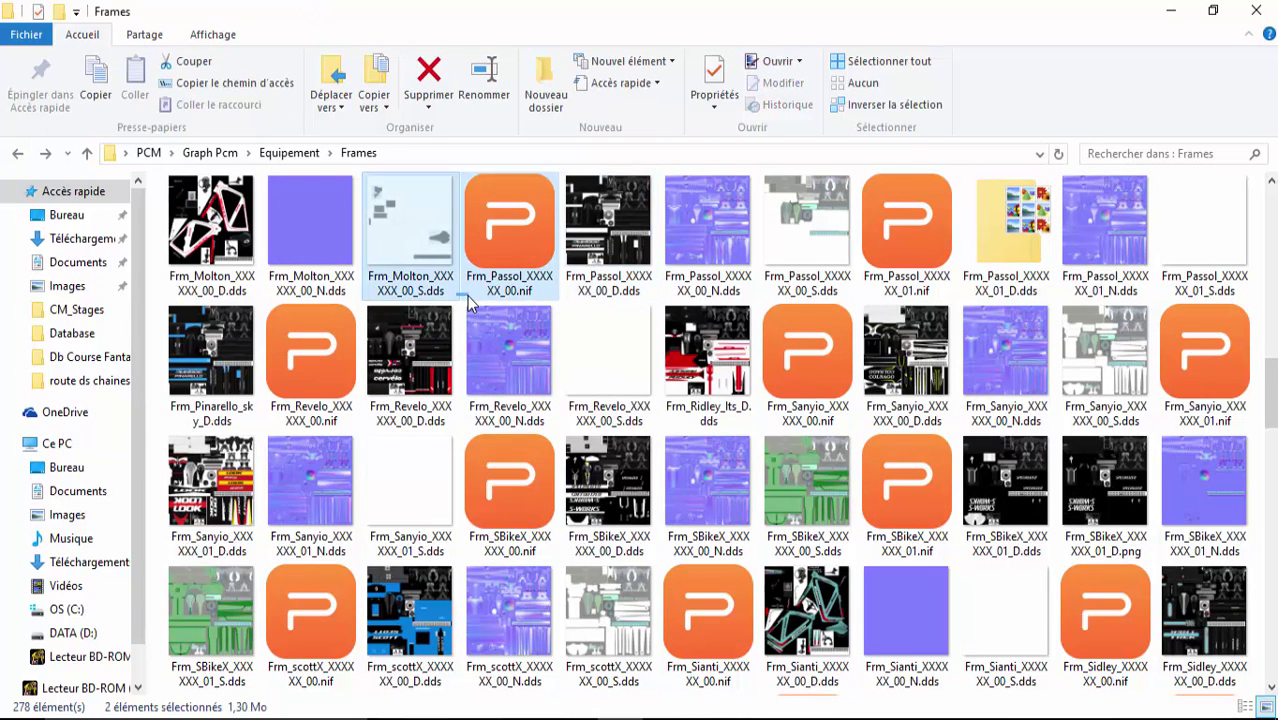
{"action": "scroll", "coordinate": [468, 300], "scroll_direction": "up", "scroll_amount": 3}
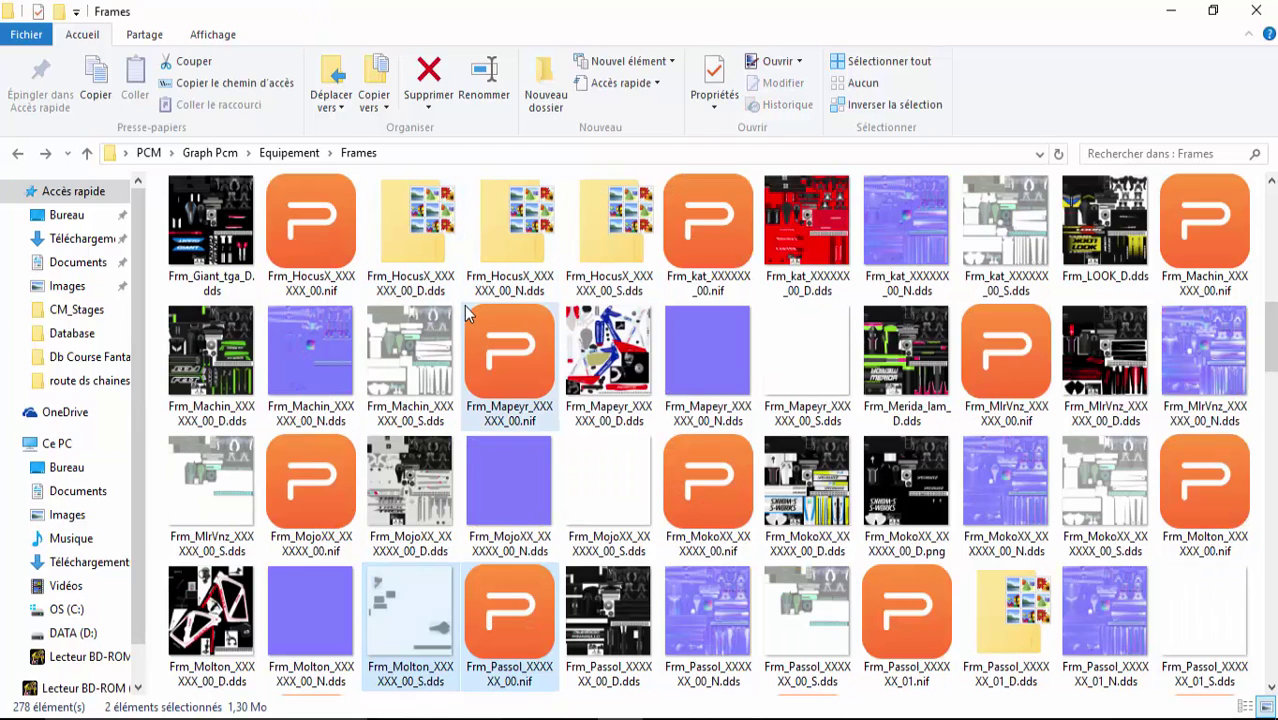
{"action": "left_click", "coordinate": [515, 345]}
{"action": "left_click", "coordinate": [585, 365], "text": "ctrl"}
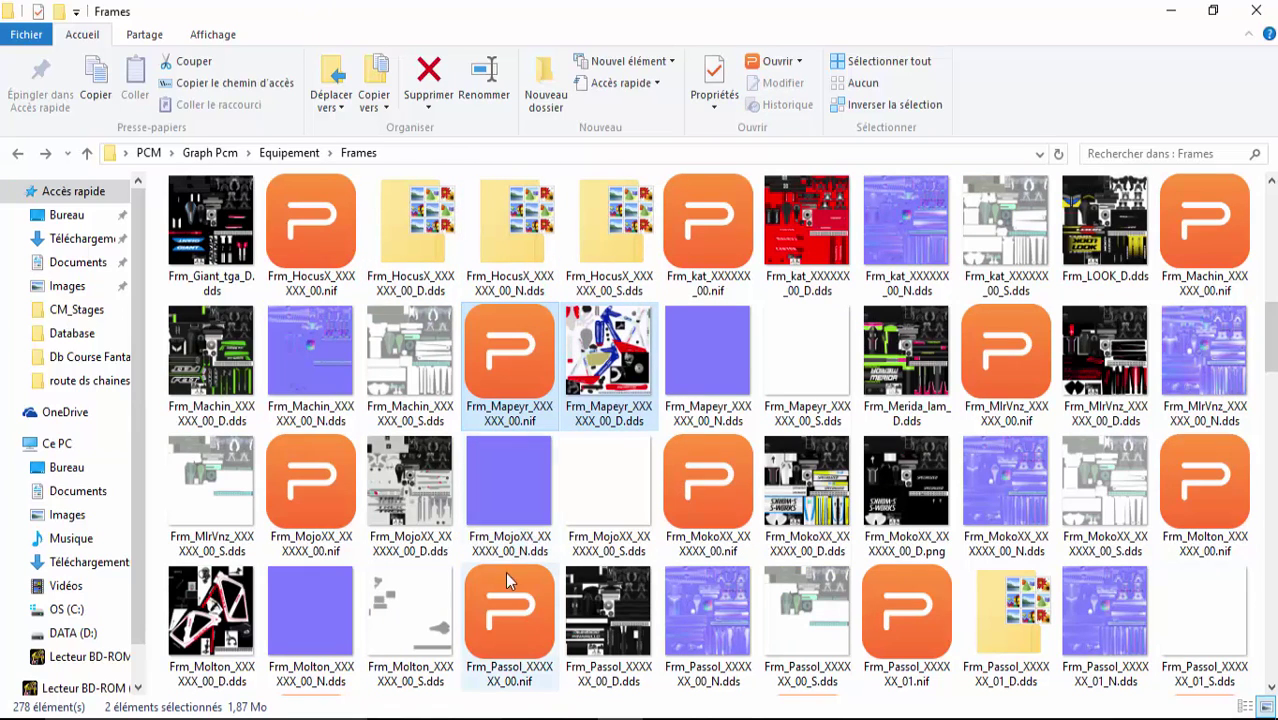
{"action": "left_click", "coordinate": [495, 550]}
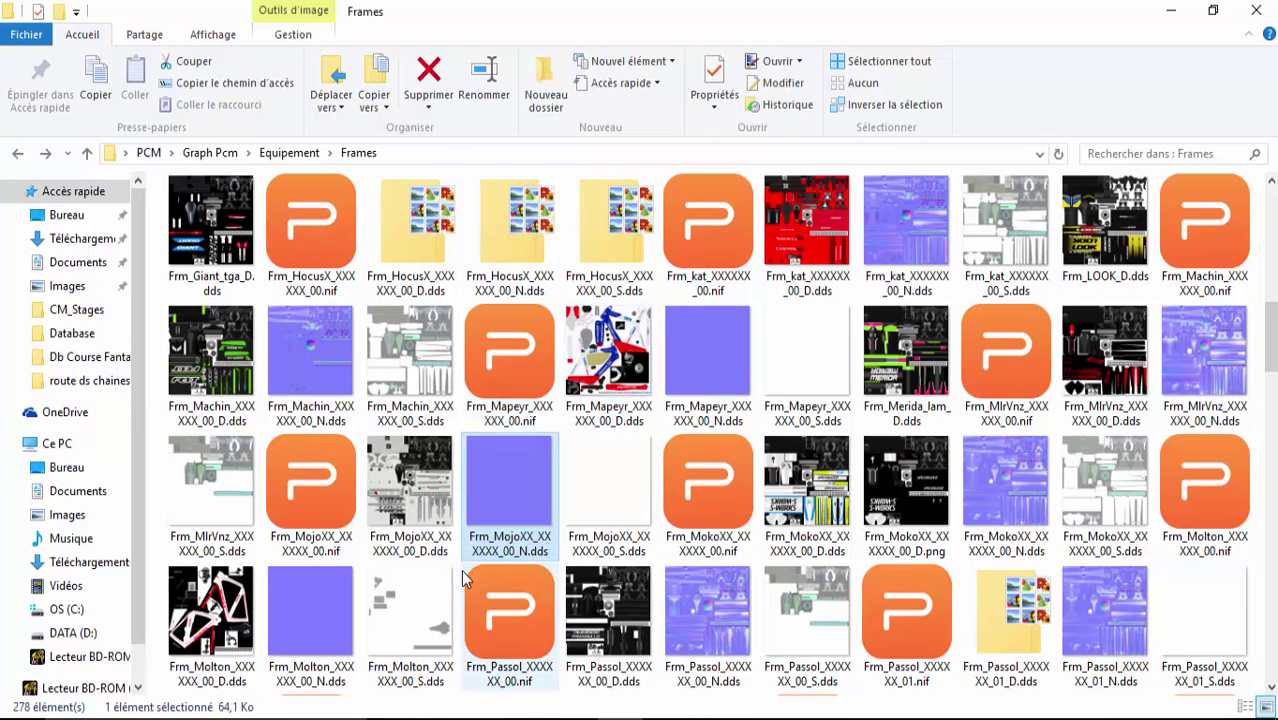
Copy the four Frm_Passol_XXXXXX_00 files (the .nif and the D, N and S .dds textures) to the desktop.
{"action": "left_click_drag", "start_coordinate": [461, 570], "coordinate": [810, 643]}
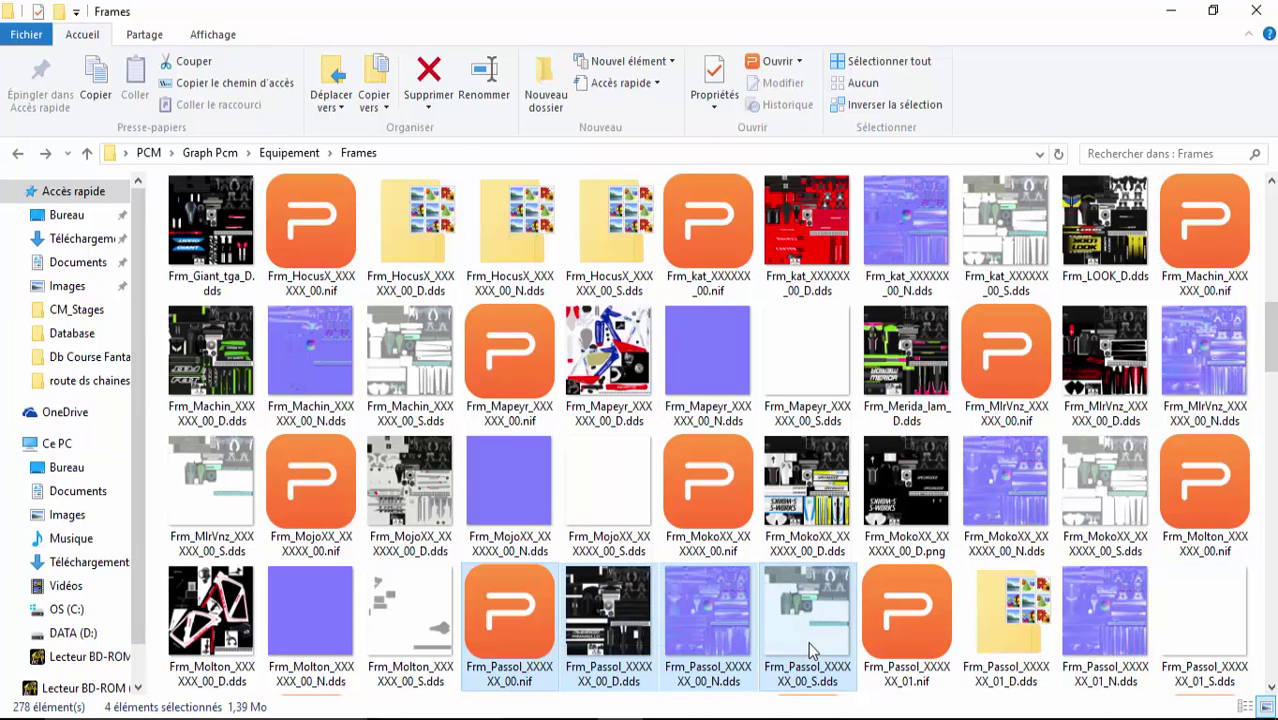
{"action": "scroll", "coordinate": [1163, 35], "scroll_direction": "down", "scroll_amount": 1}
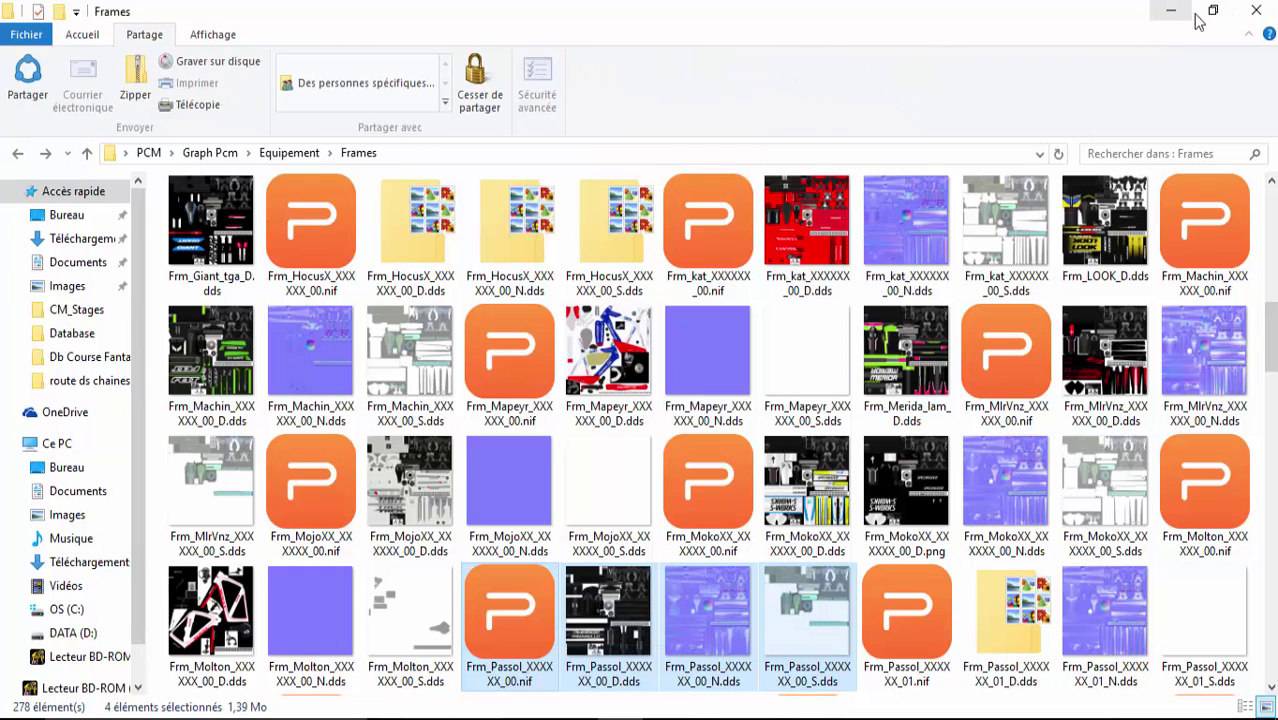
{"action": "right_click", "coordinate": [694, 581]}
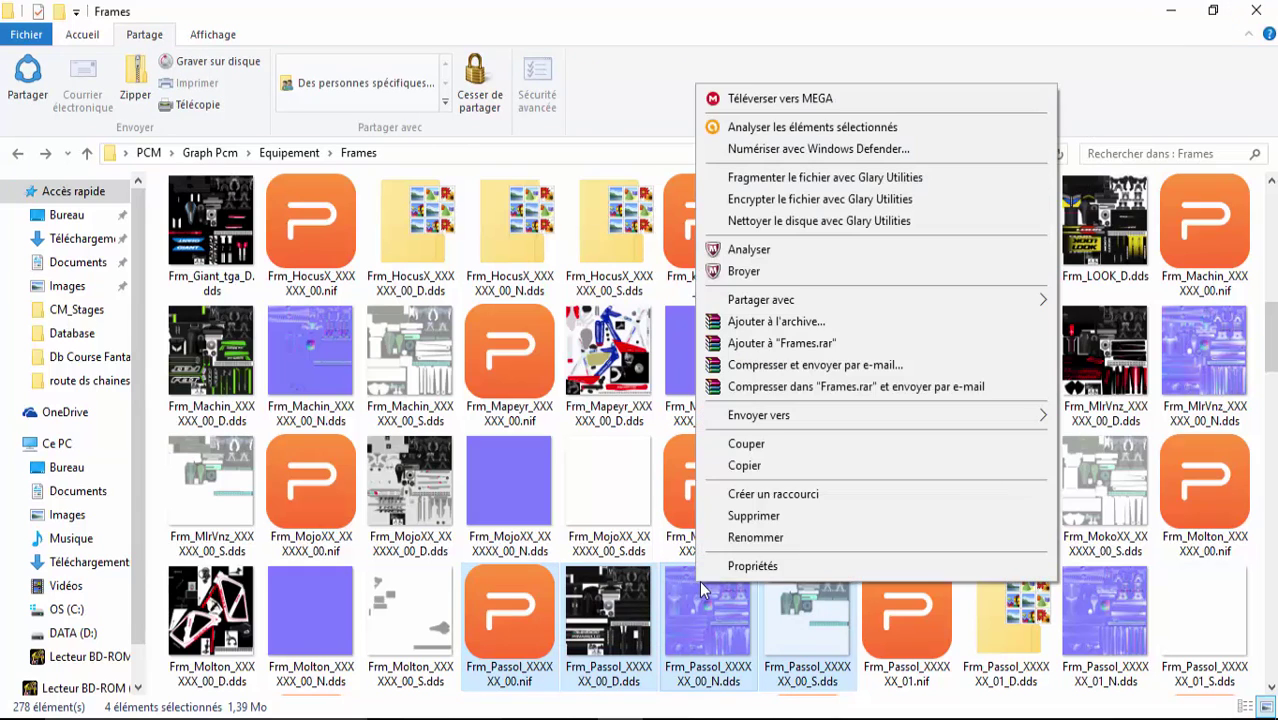
{"action": "key", "text": "Escape"}
{"action": "left_click", "coordinate": [1212, 10]}
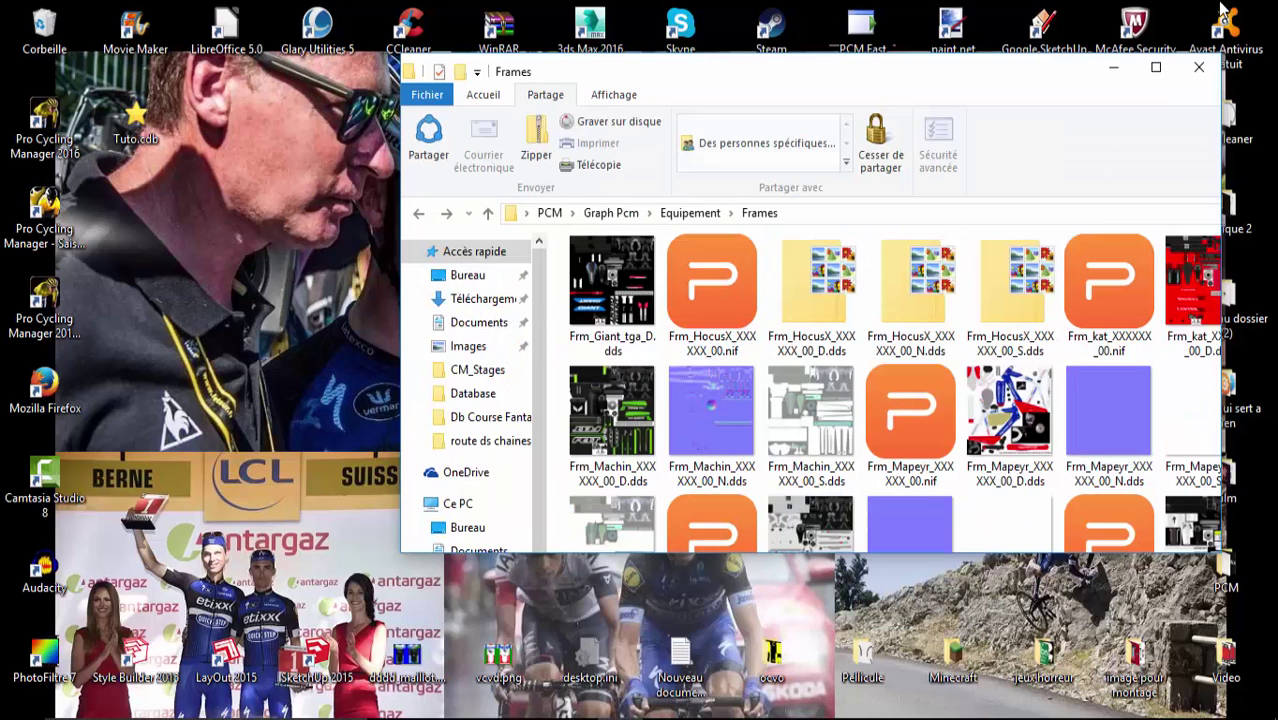
{"action": "right_click", "coordinate": [374, 470]}
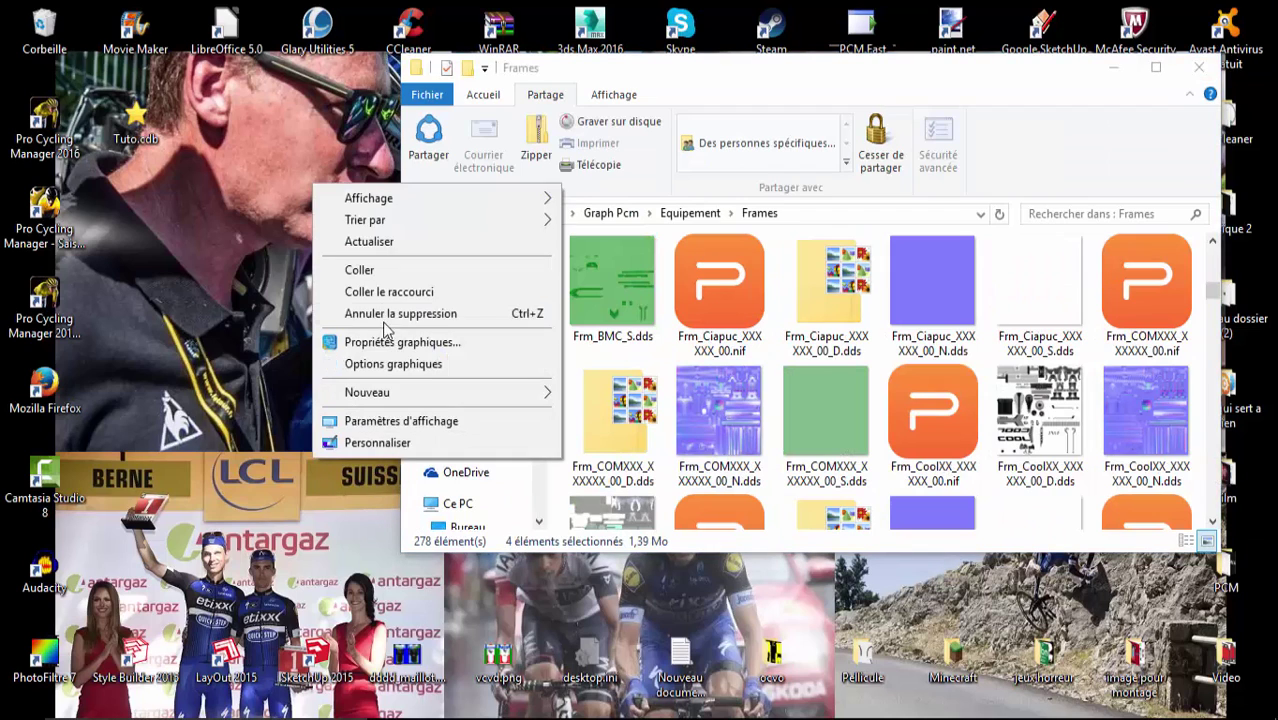
{"action": "left_click", "coordinate": [360, 270]}
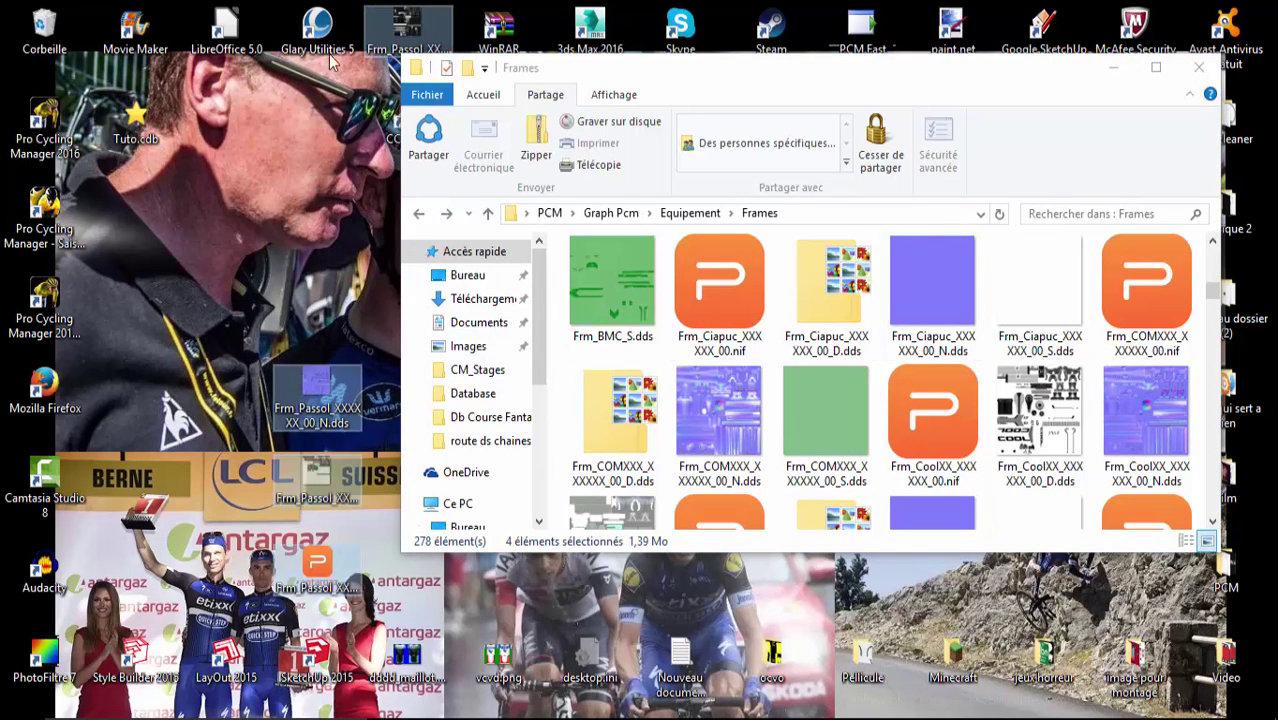
Rearrange the desktop icons so the pasted Frm_Passol files sit together and the CCleaner, Glary Utilities and LayOut shortcuts are back in place.
{"action": "left_click_drag", "start_coordinate": [405, 30], "coordinate": [350, 137]}
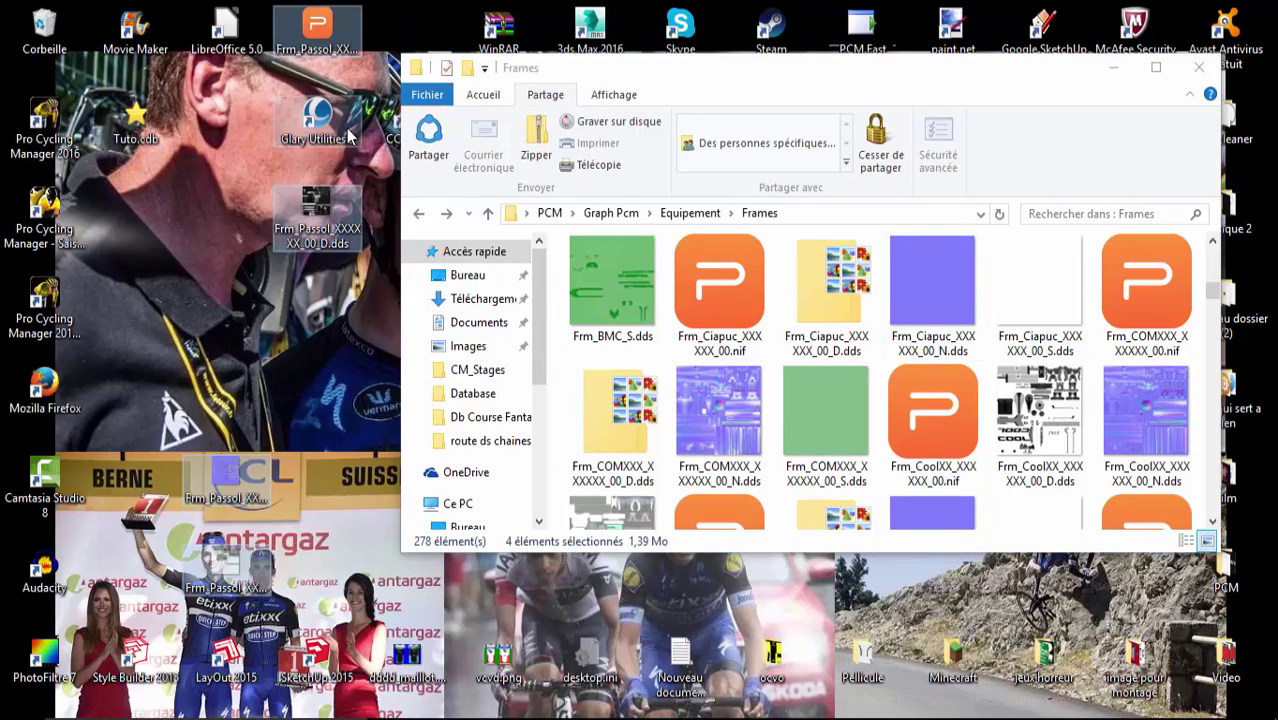
{"action": "left_click", "coordinate": [230, 277]}
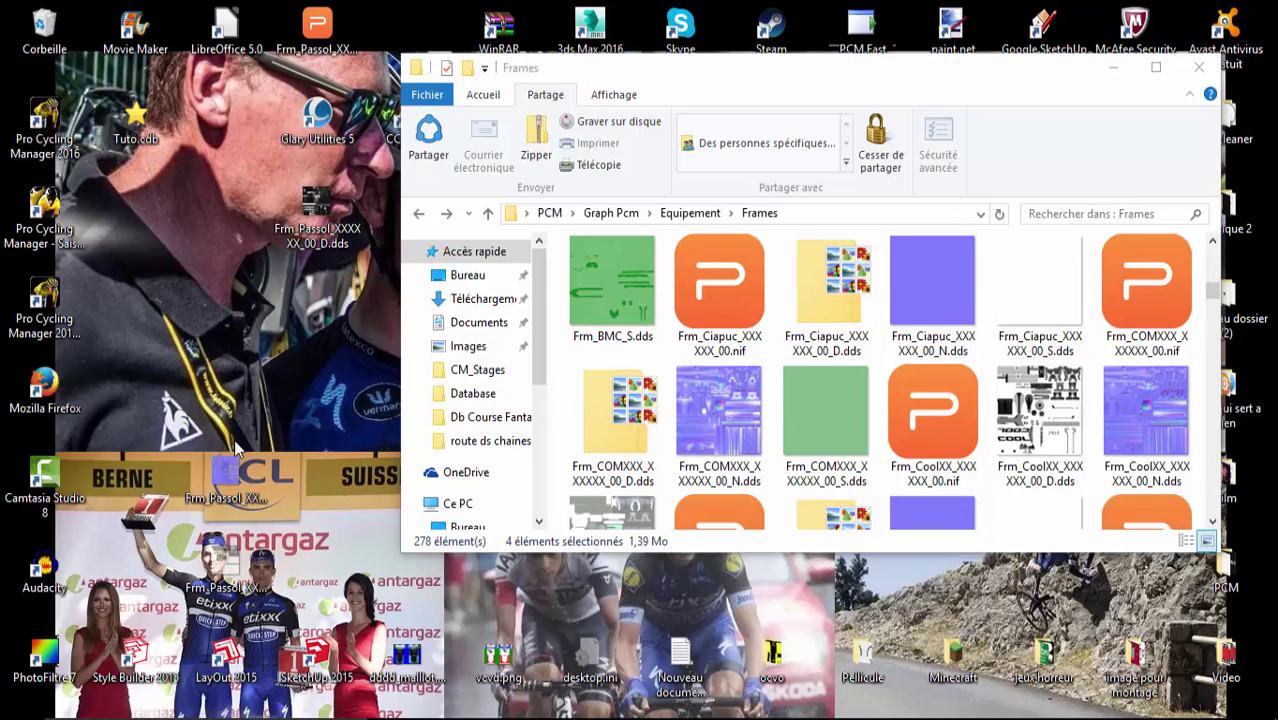
{"action": "left_click_drag", "start_coordinate": [292, 231], "coordinate": [201, 406]}
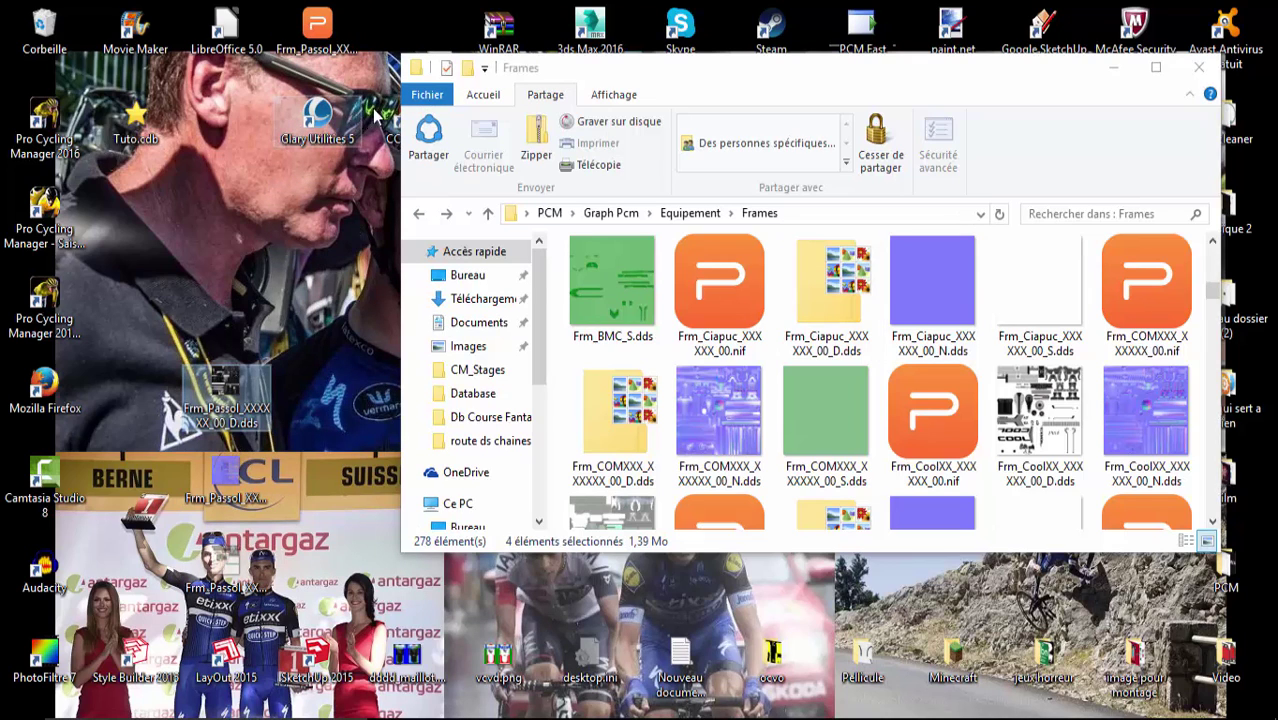
{"action": "left_click_drag", "start_coordinate": [375, 117], "coordinate": [408, 30]}
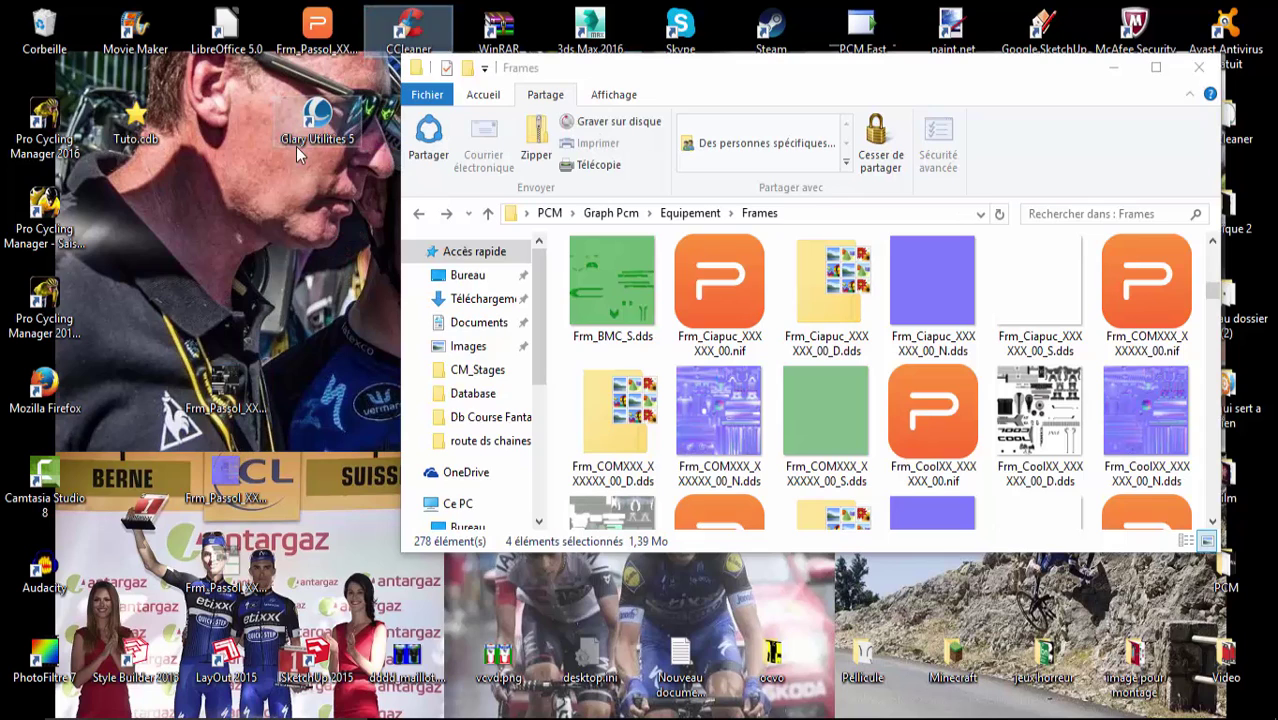
{"action": "left_click_drag", "start_coordinate": [296, 152], "coordinate": [300, 55]}
{"action": "left_click_drag", "start_coordinate": [244, 216], "coordinate": [238, 352]}
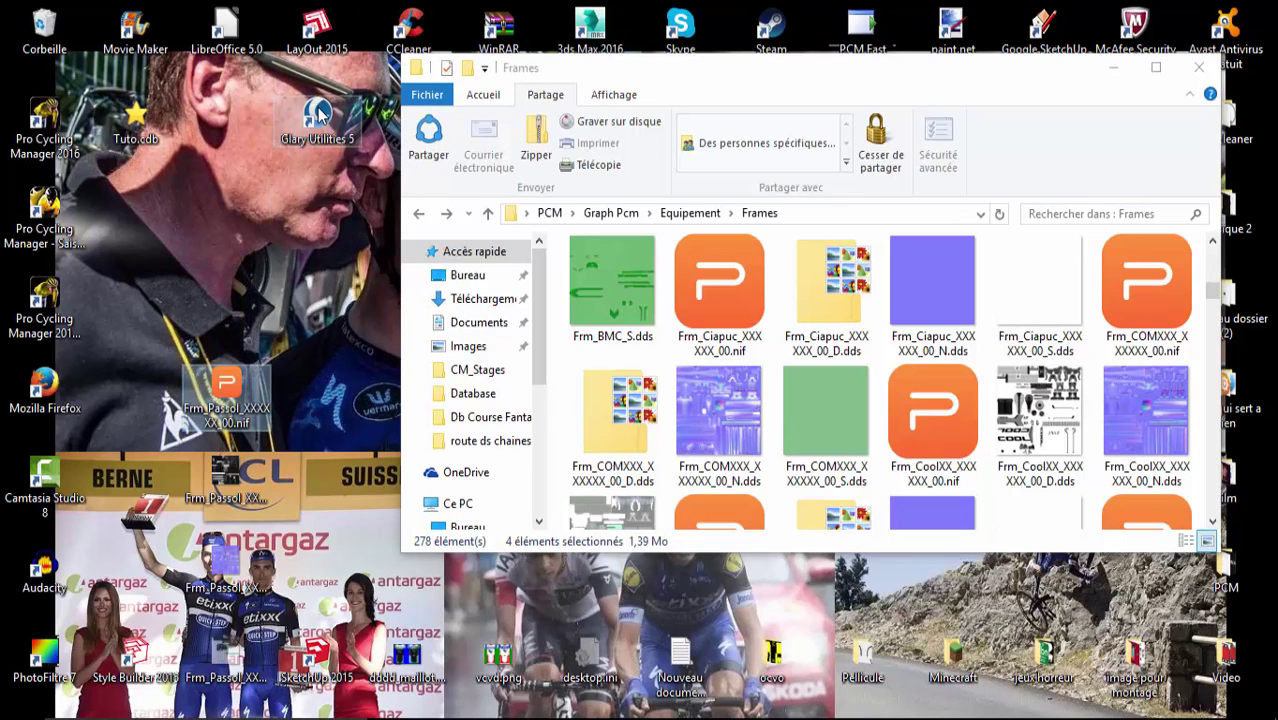
{"action": "left_click_drag", "start_coordinate": [320, 117], "coordinate": [317, 35]}
{"action": "left_click_drag", "start_coordinate": [317, 205], "coordinate": [105, 568]}
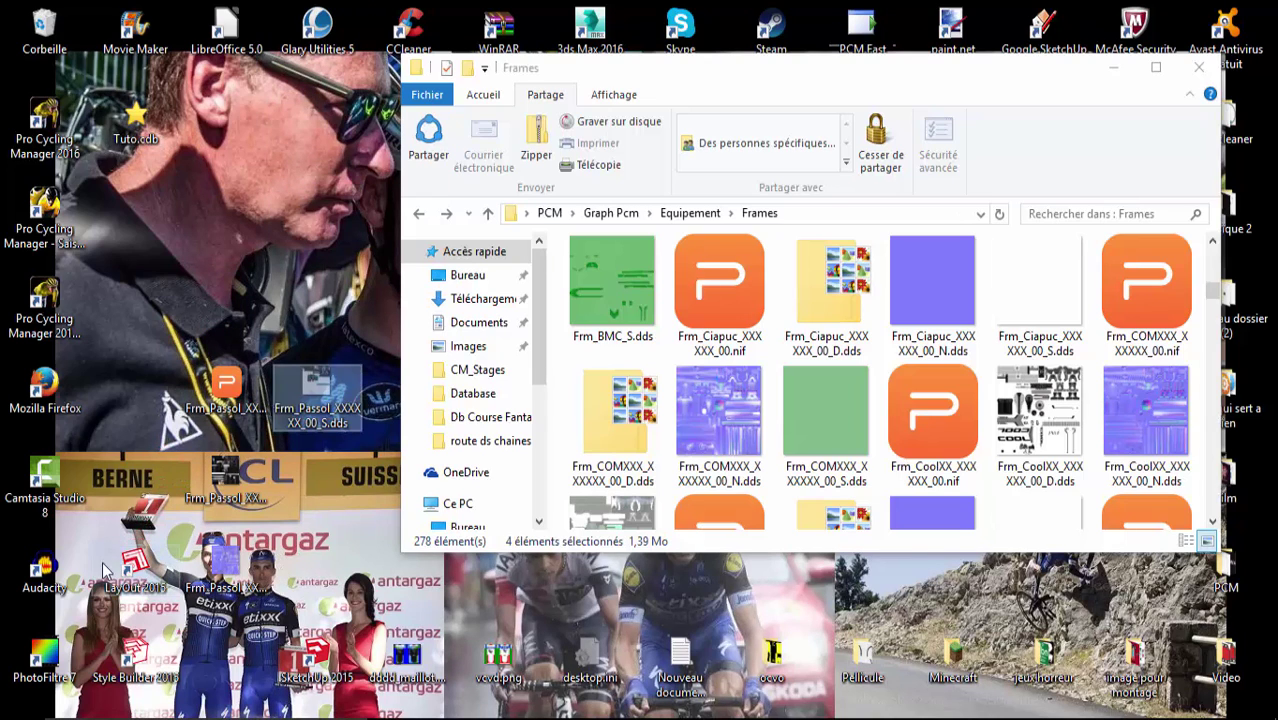
{"action": "left_click", "coordinate": [172, 565]}
{"action": "left_click_drag", "start_coordinate": [138, 565], "coordinate": [226, 662]}
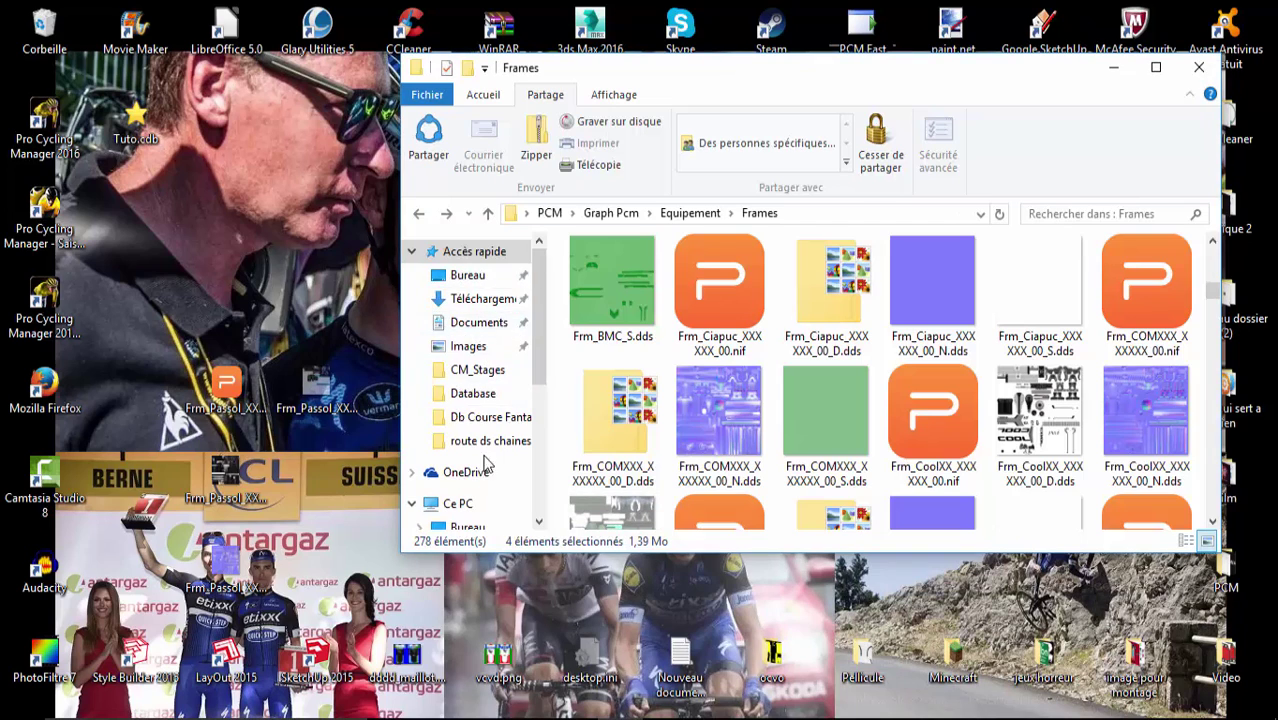
Go to C: > Program Files (x86) > Cyanide > Pro Cycling Manager - Saison 2015 > 3D > Cyclists > Equipments > Frames.
{"action": "scroll", "coordinate": [480, 457], "scroll_direction": "down", "scroll_amount": 2}
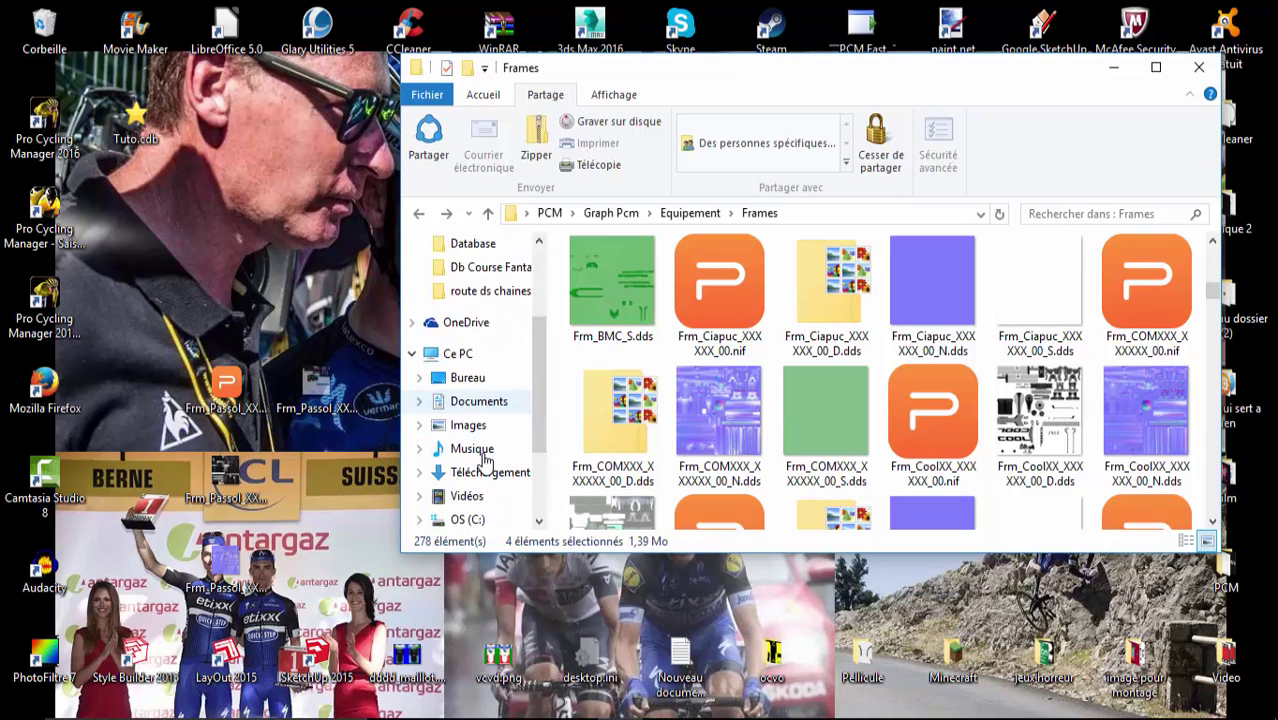
{"action": "left_click", "coordinate": [478, 520]}
{"action": "double_click", "coordinate": [629, 461]}
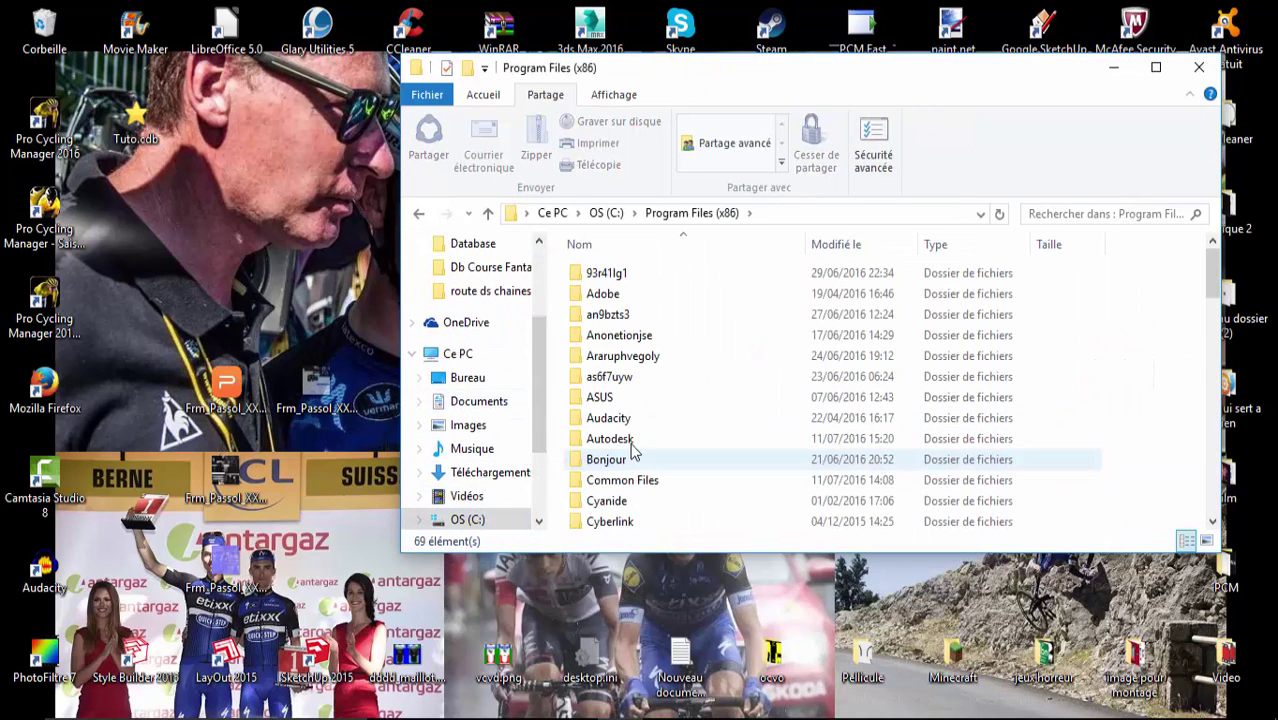
{"action": "double_click", "coordinate": [633, 500]}
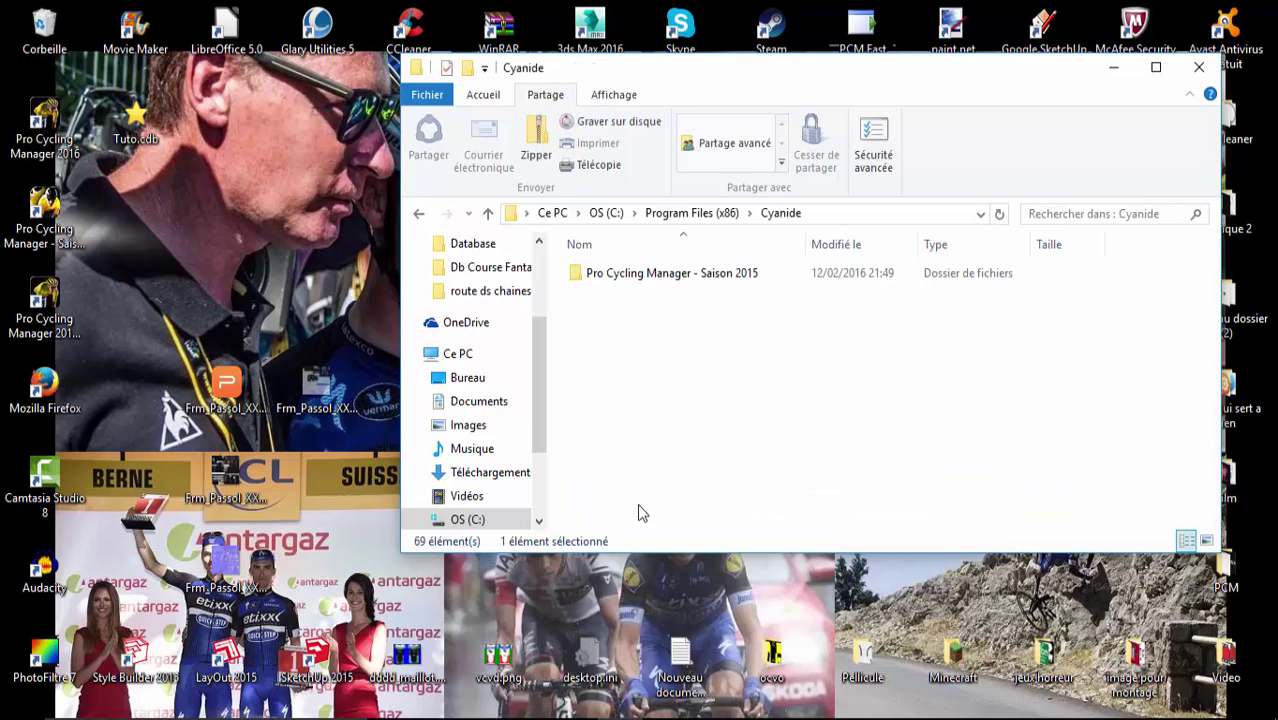
{"action": "double_click", "coordinate": [710, 284]}
{"action": "scroll", "coordinate": [662, 434], "scroll_direction": "down", "scroll_amount": 1}
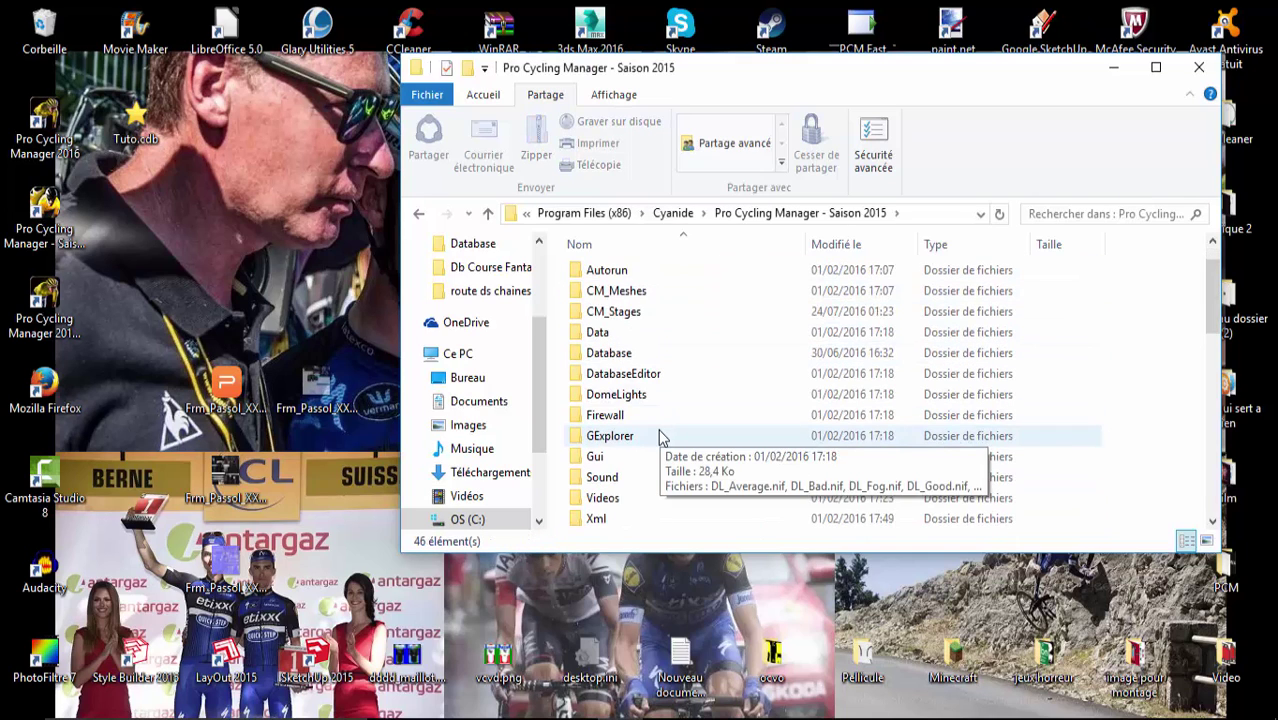
{"action": "scroll", "coordinate": [658, 437], "scroll_direction": "up", "scroll_amount": 1}
{"action": "double_click", "coordinate": [600, 272]}
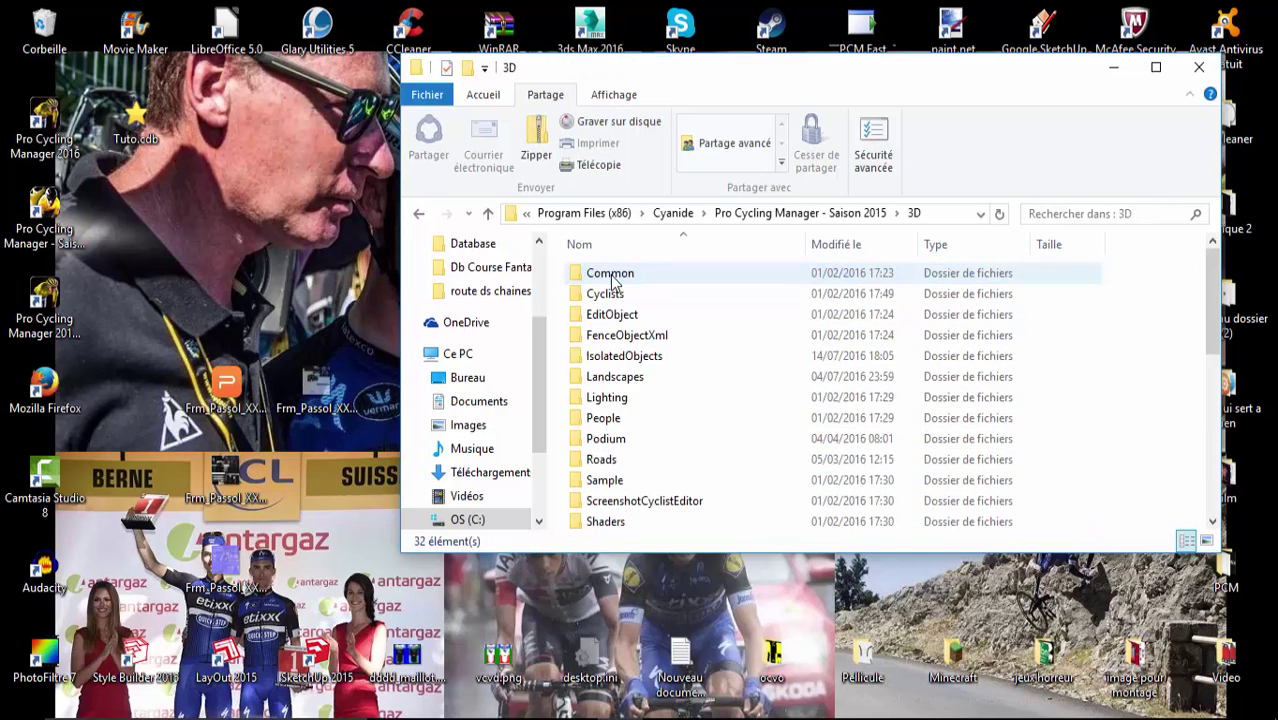
{"action": "double_click", "coordinate": [610, 293]}
{"action": "left_click", "coordinate": [945, 313]}
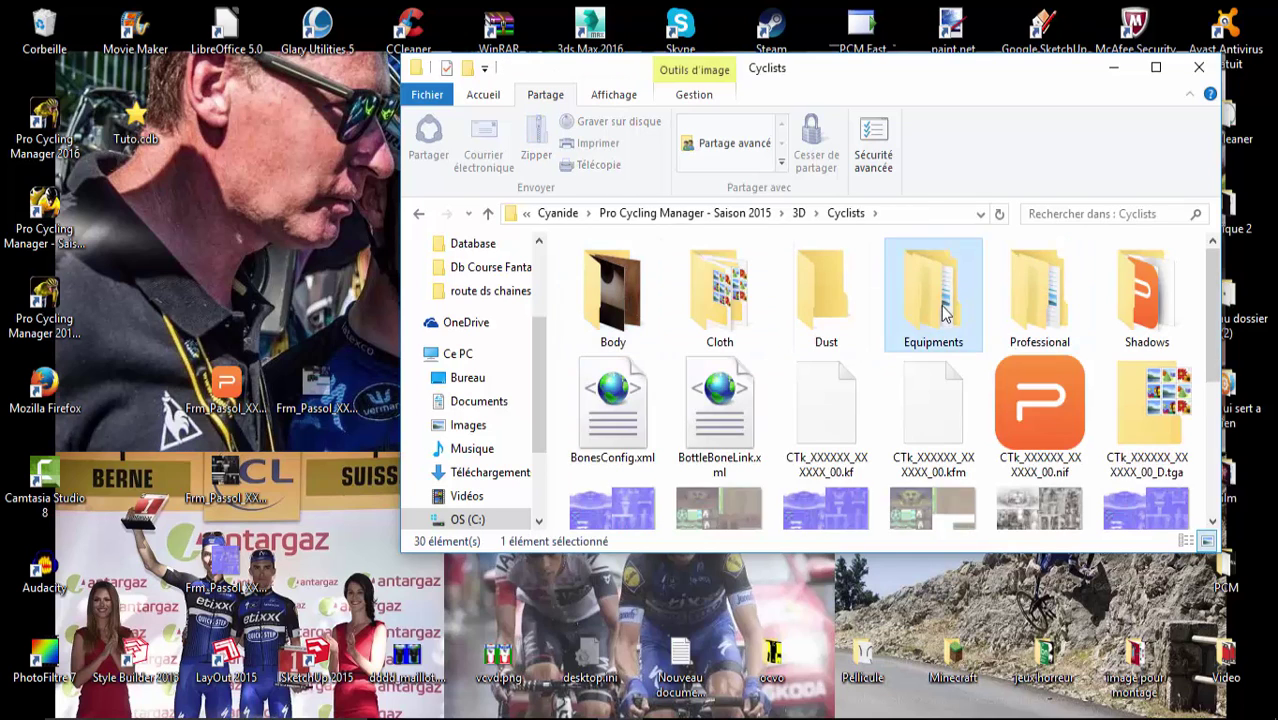
{"action": "double_click", "coordinate": [945, 313]}
{"action": "double_click", "coordinate": [641, 303]}
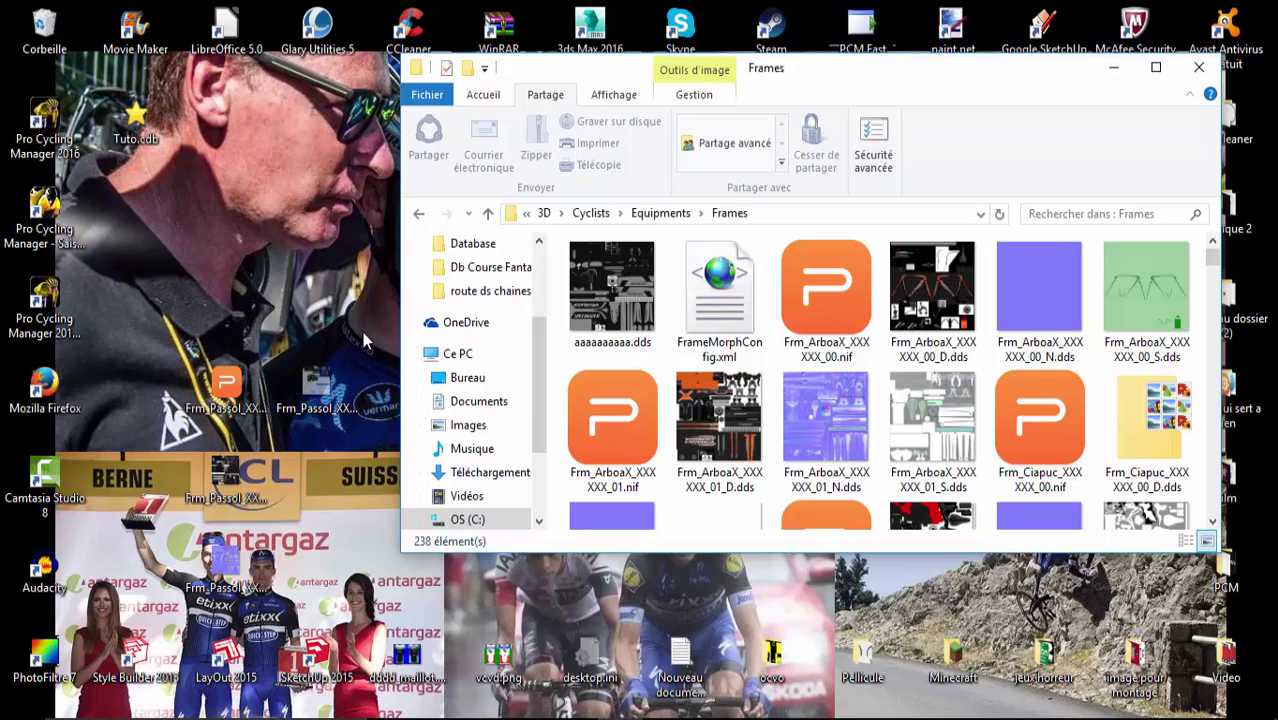
Select the pasted Frm_Passol files on the desktop and rename them as Frm.
{"action": "left_click_drag", "start_coordinate": [362, 331], "coordinate": [226, 584]}
{"action": "right_click", "coordinate": [226, 584]}
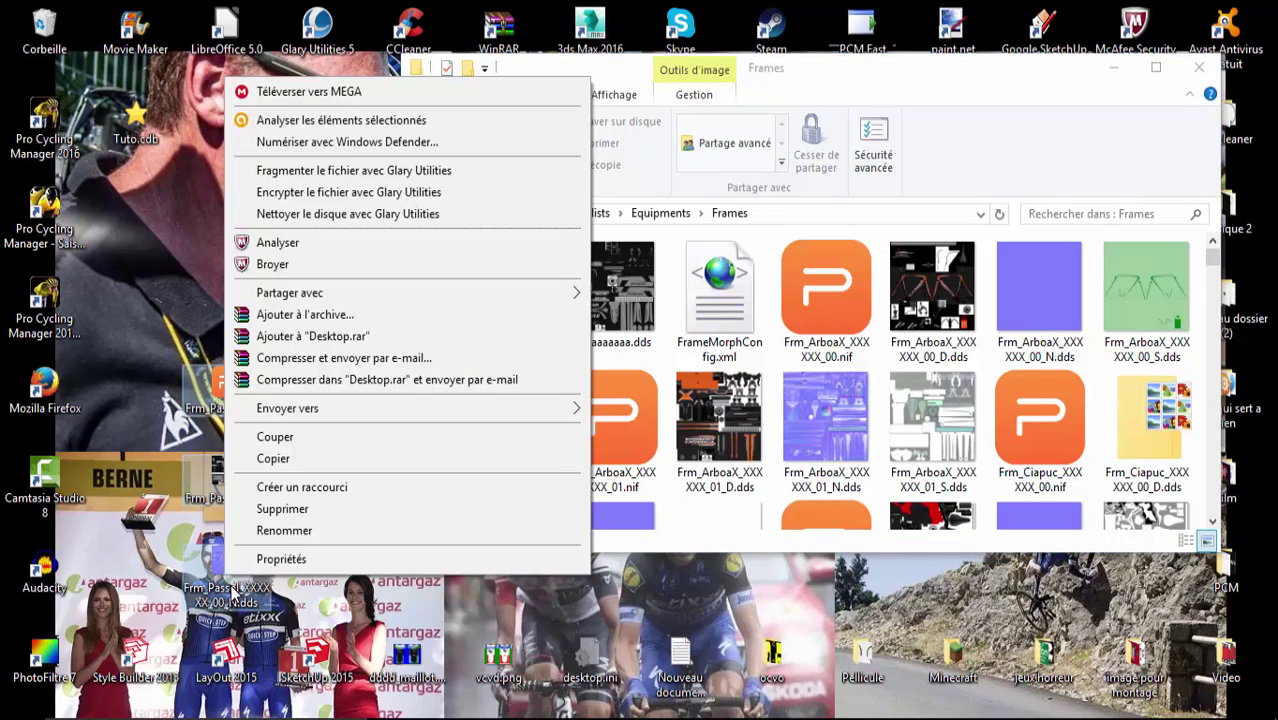
{"action": "left_click", "coordinate": [280, 530]}
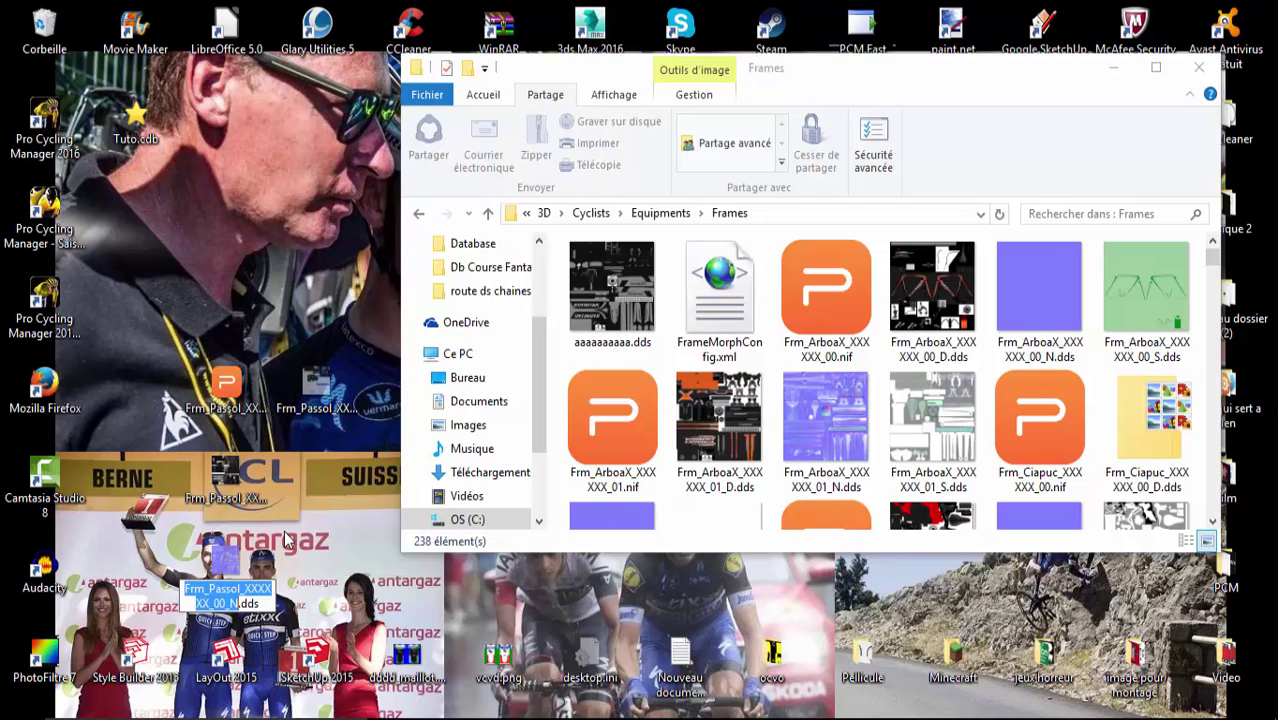
{"action": "type", "text": "Frm"}
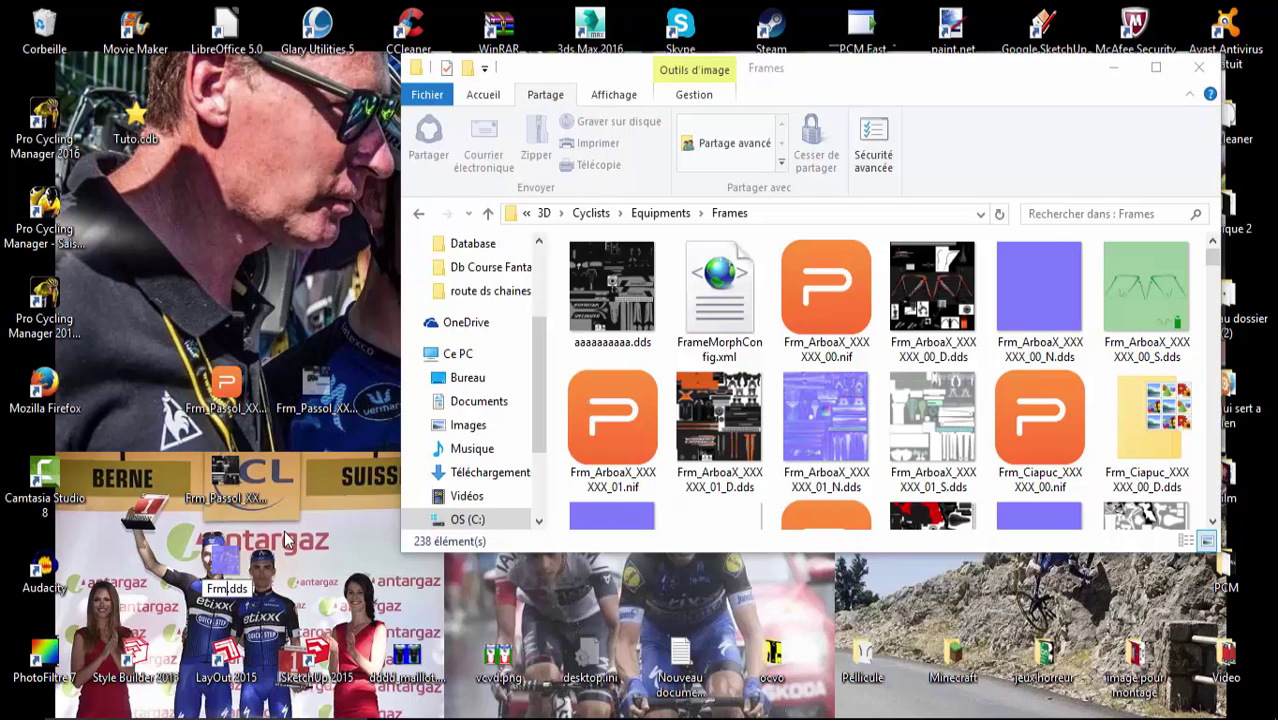
{"action": "key", "text": "Return"}
Open Tuto.cdb from the desktop in PCM Fast Editor and view the last rows of the STA_equipment_model table.
{"action": "double_click", "coordinate": [140, 120]}
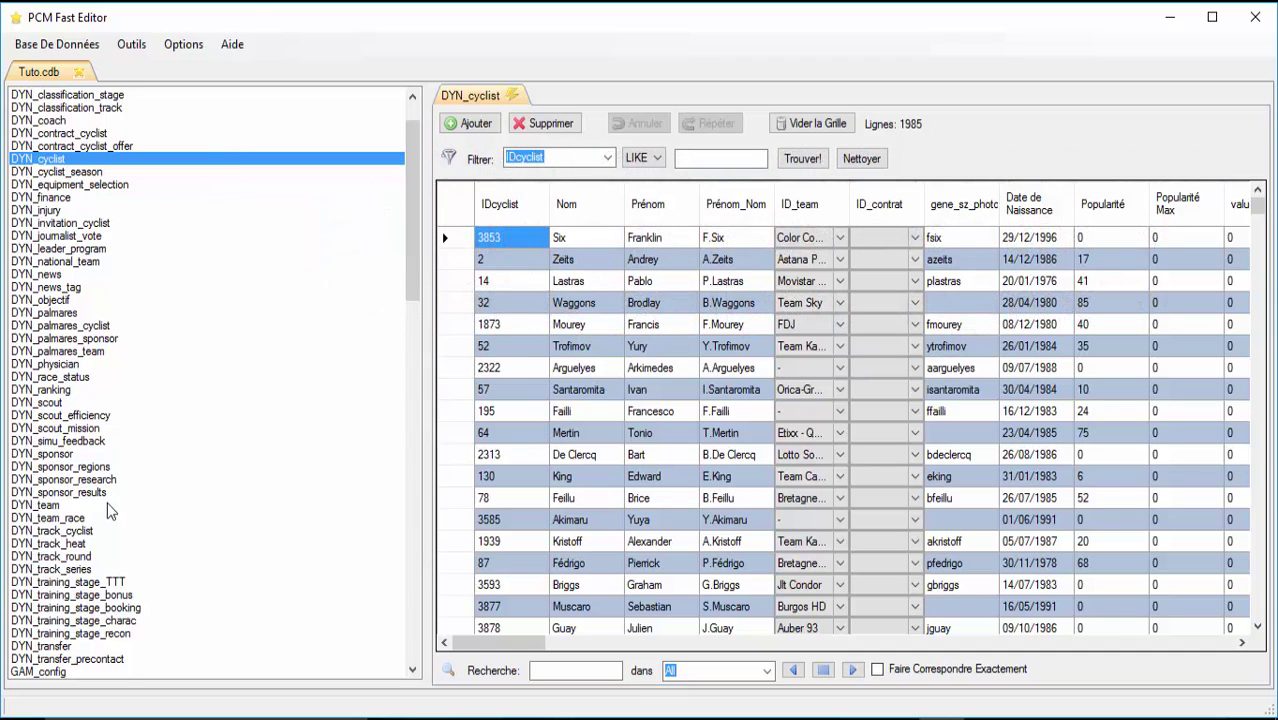
{"action": "scroll", "coordinate": [107, 502], "scroll_direction": "down", "scroll_amount": 20}
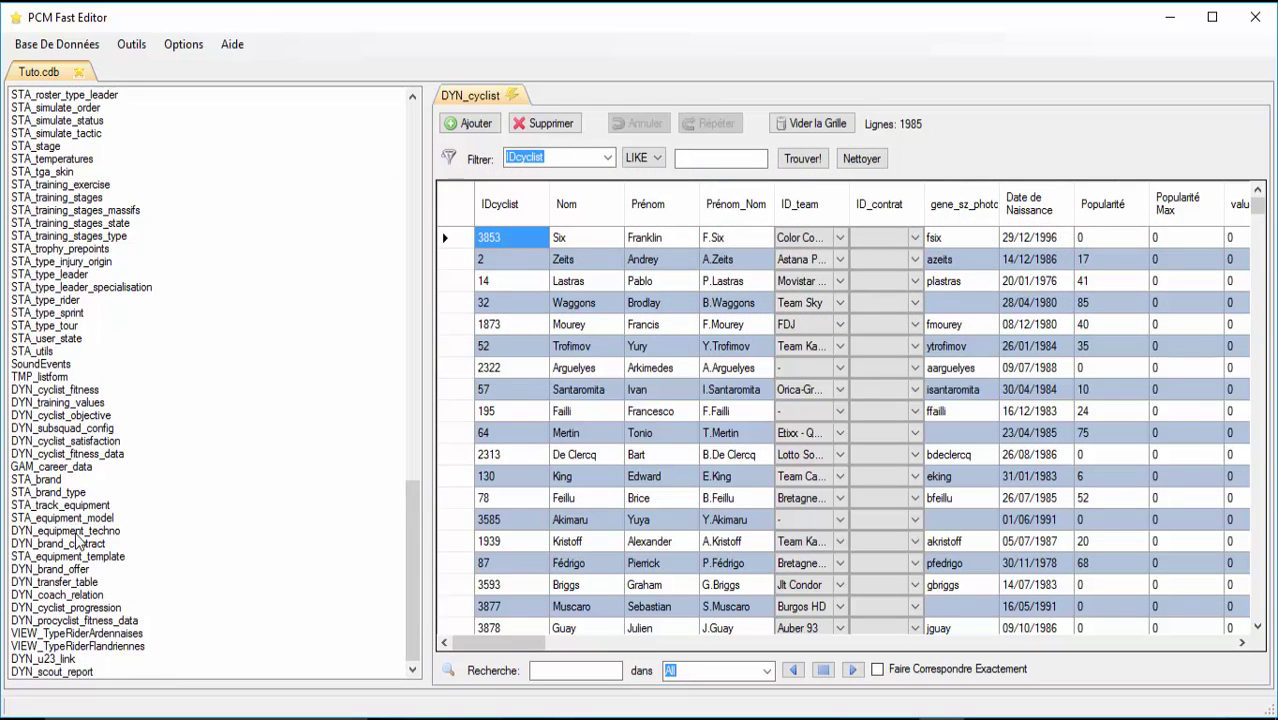
{"action": "left_click", "coordinate": [70, 492]}
{"action": "left_click", "coordinate": [62, 505]}
{"action": "left_click", "coordinate": [62, 518]}
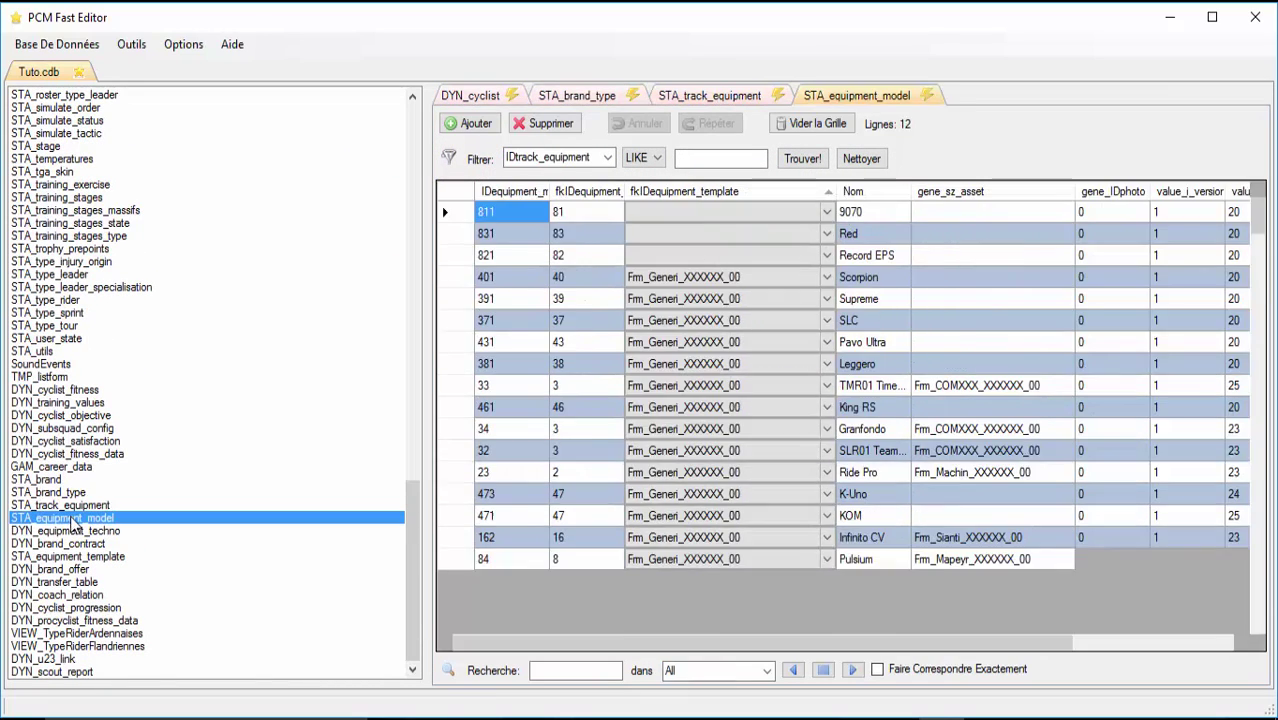
{"action": "left_click_drag", "start_coordinate": [1268, 228], "coordinate": [1262, 612]}
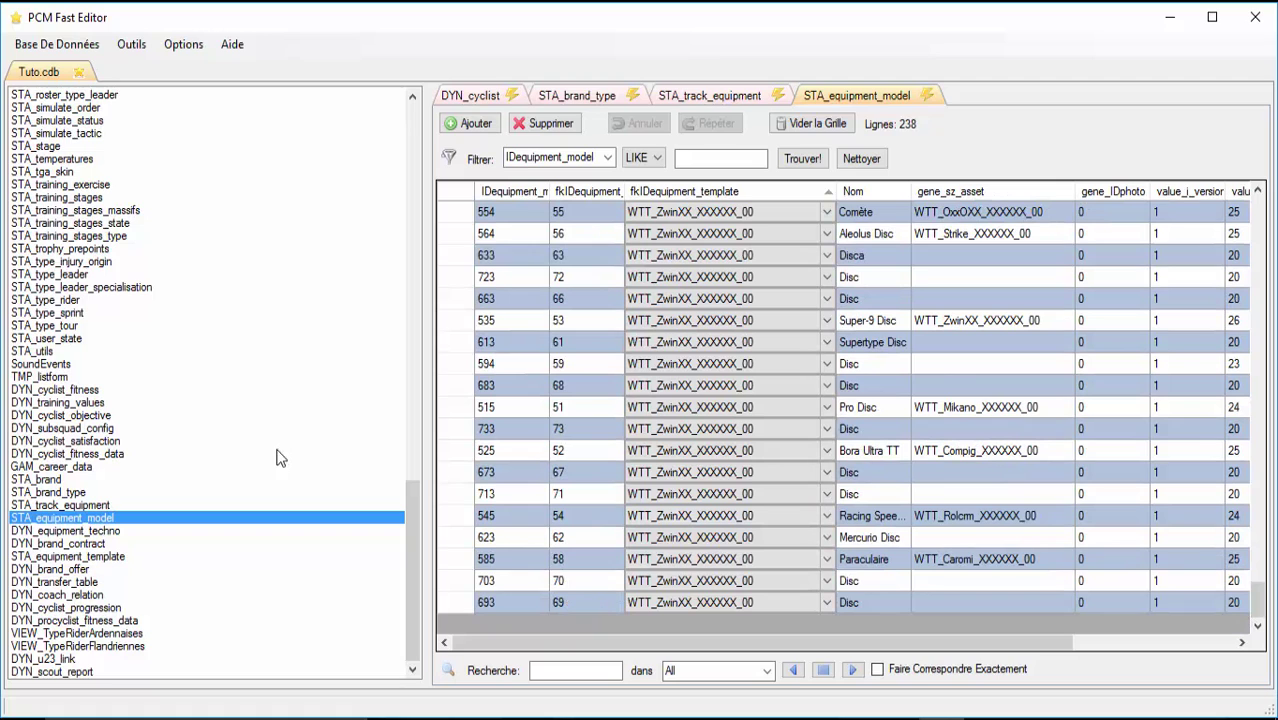
Open the STA_brand table and view its last rows to check the Pinarello f8 brand entry.
{"action": "left_click", "coordinate": [137, 530]}
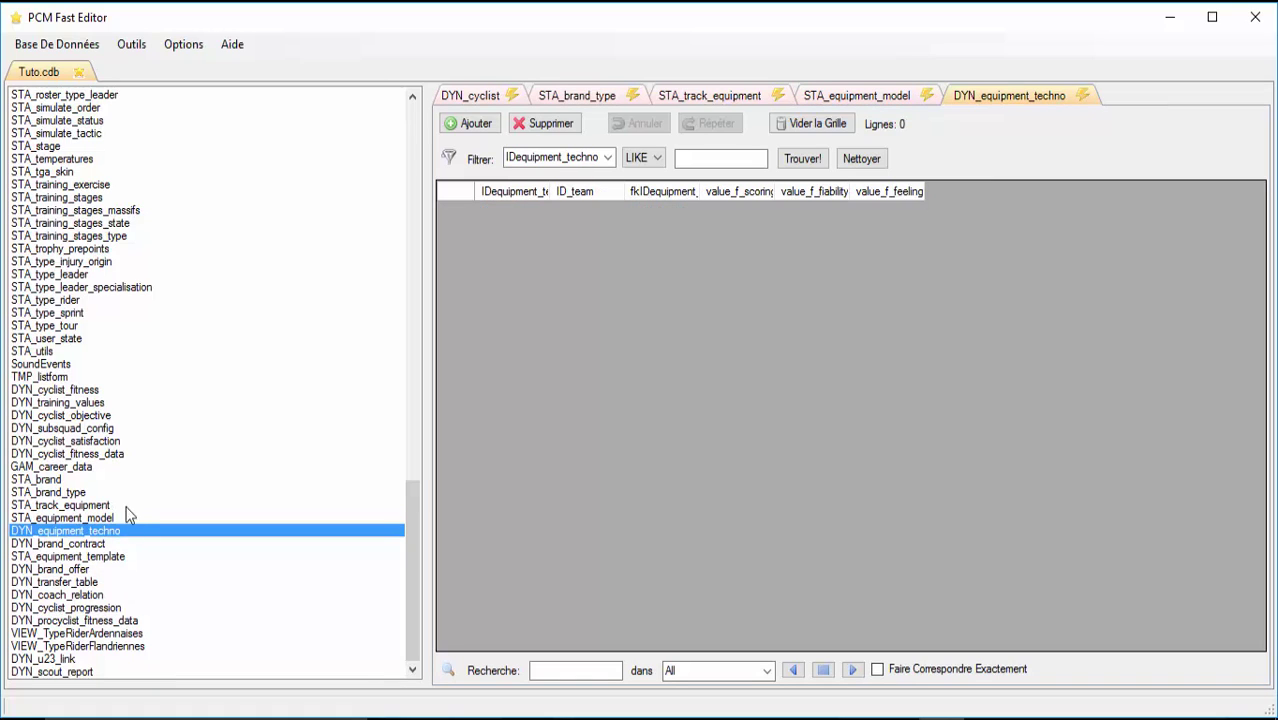
{"action": "left_click", "coordinate": [126, 506]}
{"action": "left_click", "coordinate": [103, 492]}
{"action": "left_click", "coordinate": [100, 480]}
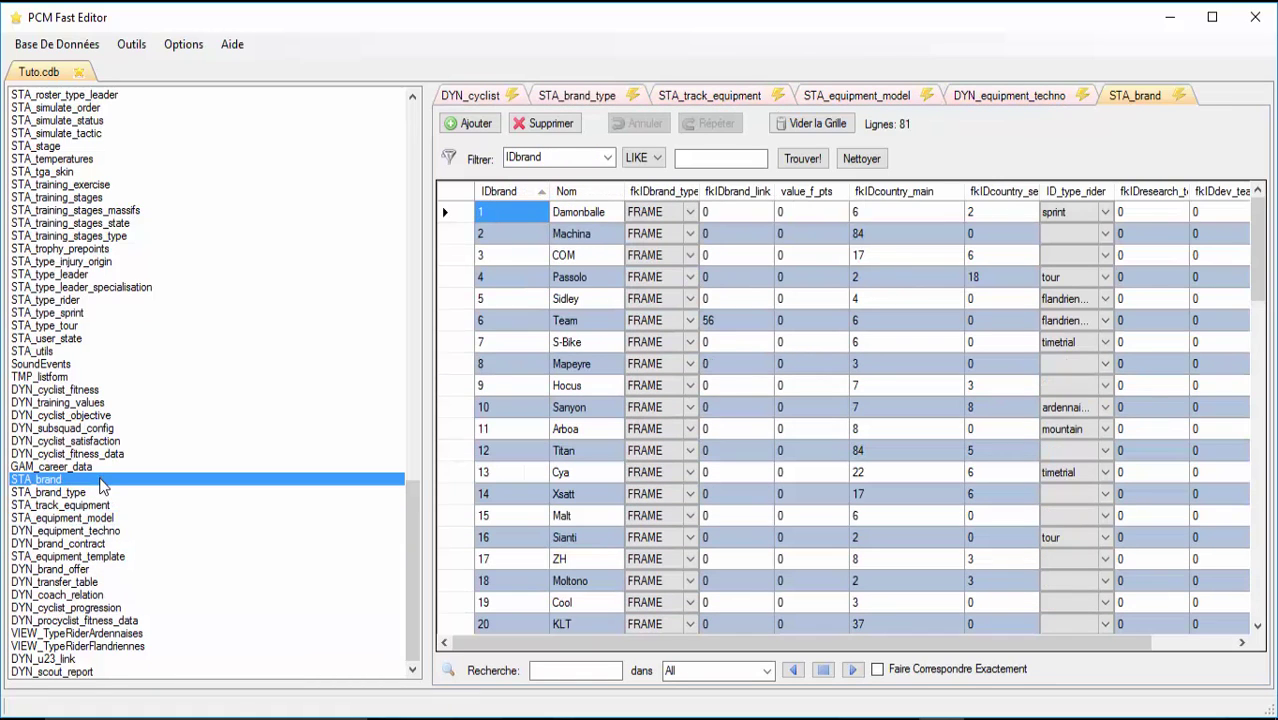
{"action": "scroll", "coordinate": [1223, 405], "scroll_direction": "down", "scroll_amount": 7}
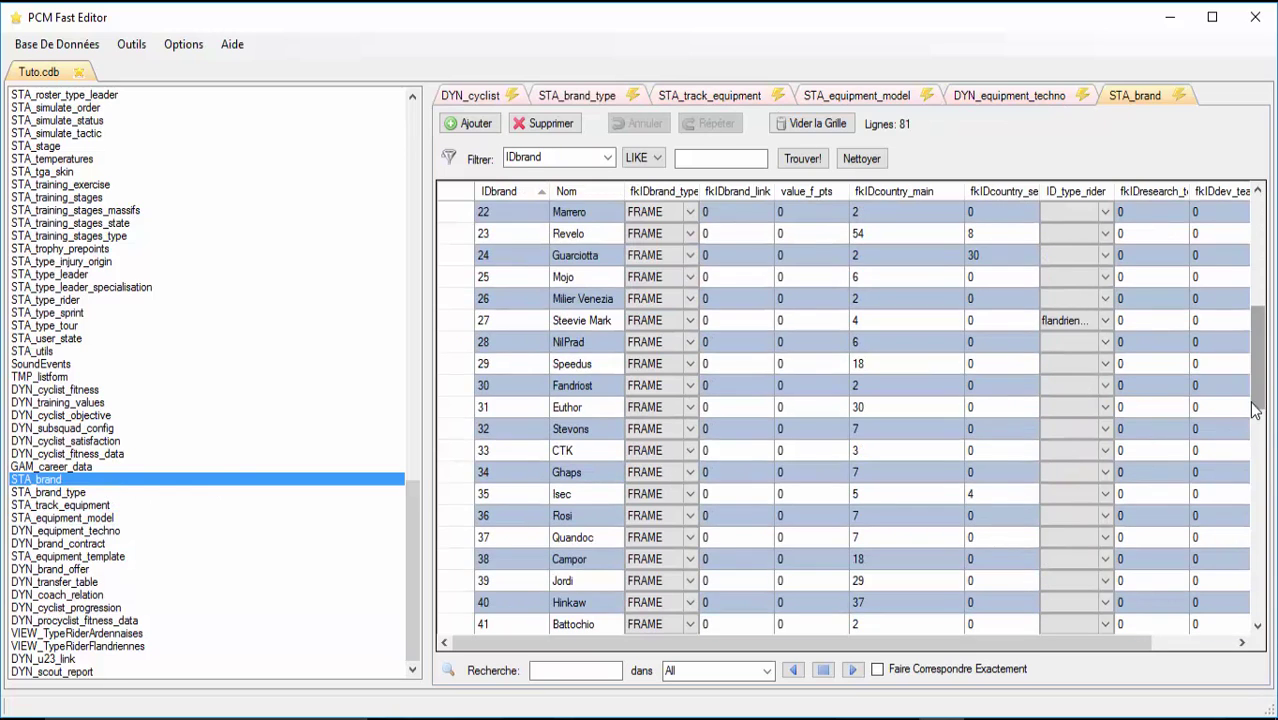
{"action": "left_click_drag", "start_coordinate": [1255, 410], "coordinate": [1250, 615]}
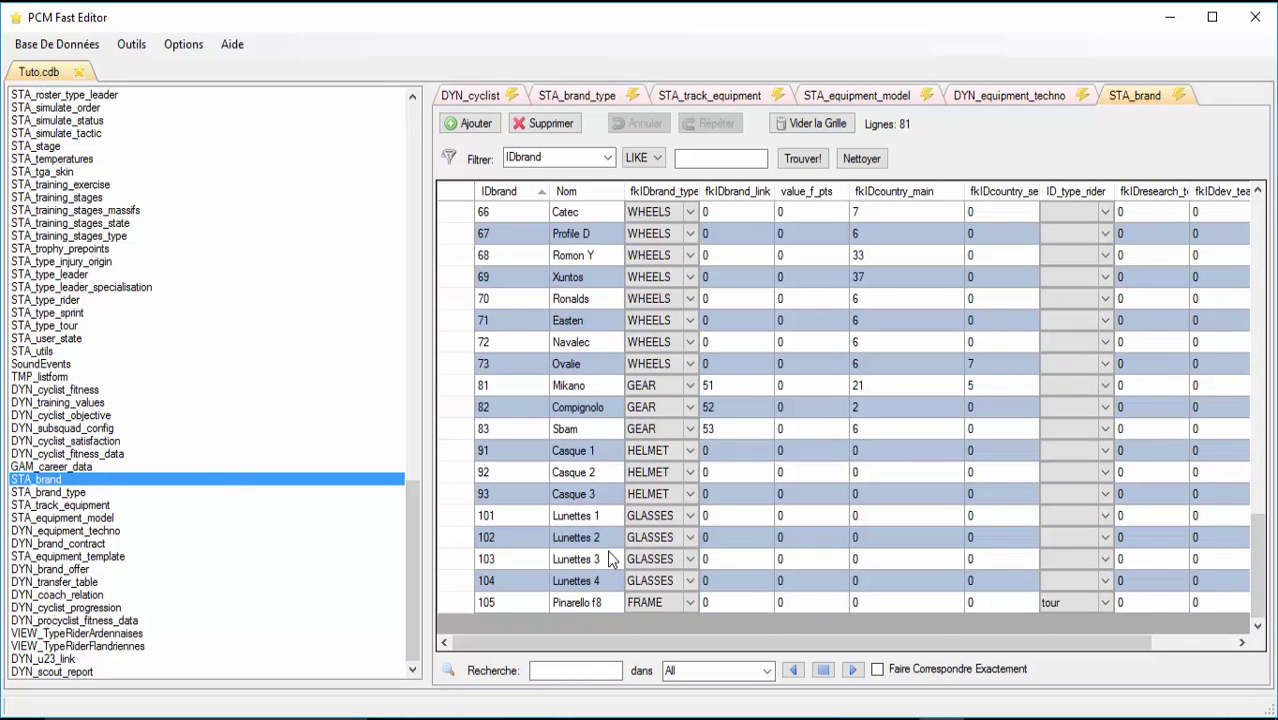
Sort the STA_equipment_model table by equipment model ID and copy the gene_sz_asset value of the F8 row, Frm_pina_XXXXXX_00.
{"action": "left_click", "coordinate": [113, 520]}
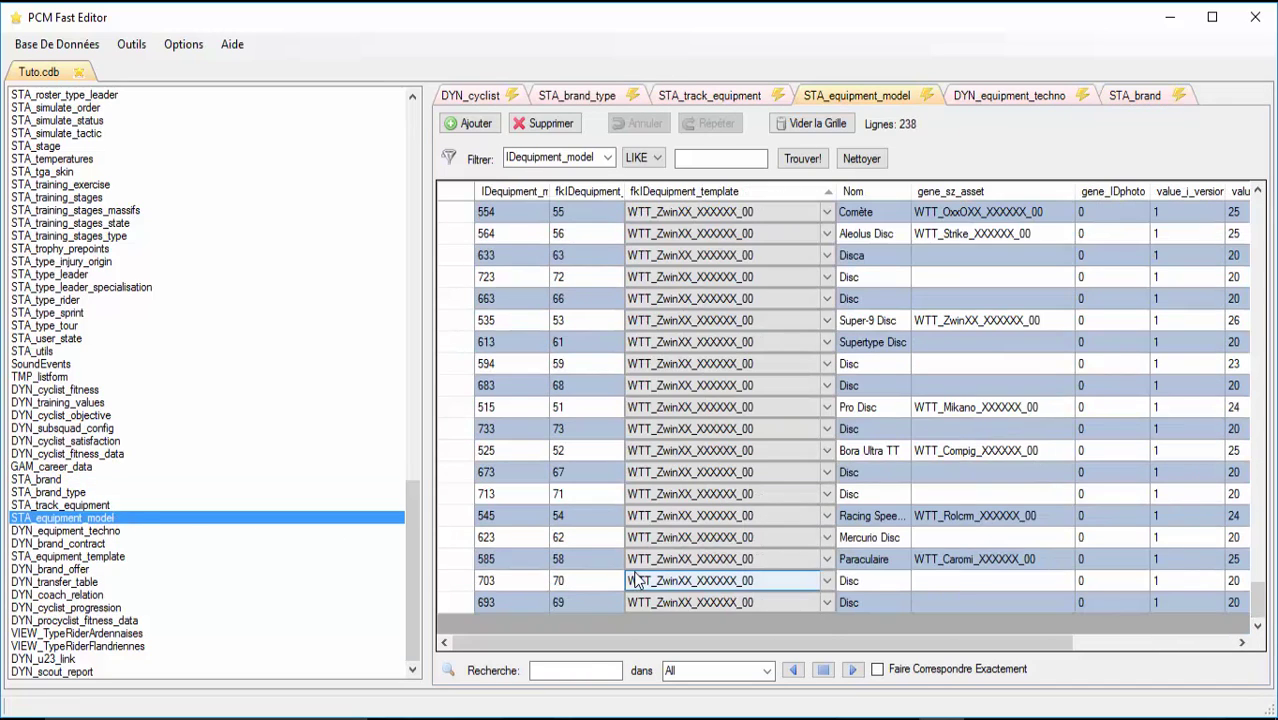
{"action": "left_click", "coordinate": [497, 191]}
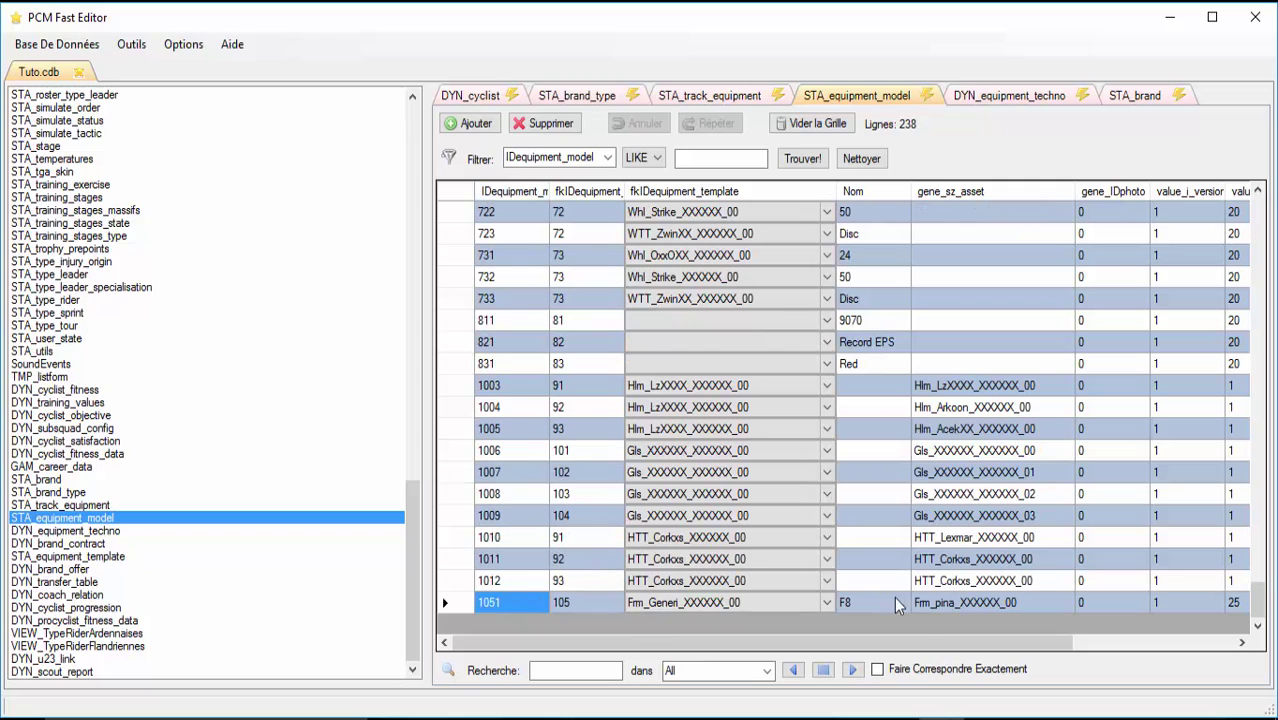
{"action": "left_click", "coordinate": [935, 604]}
{"action": "key", "text": "ctrl+c"}
{"action": "right_click", "coordinate": [946, 610]}
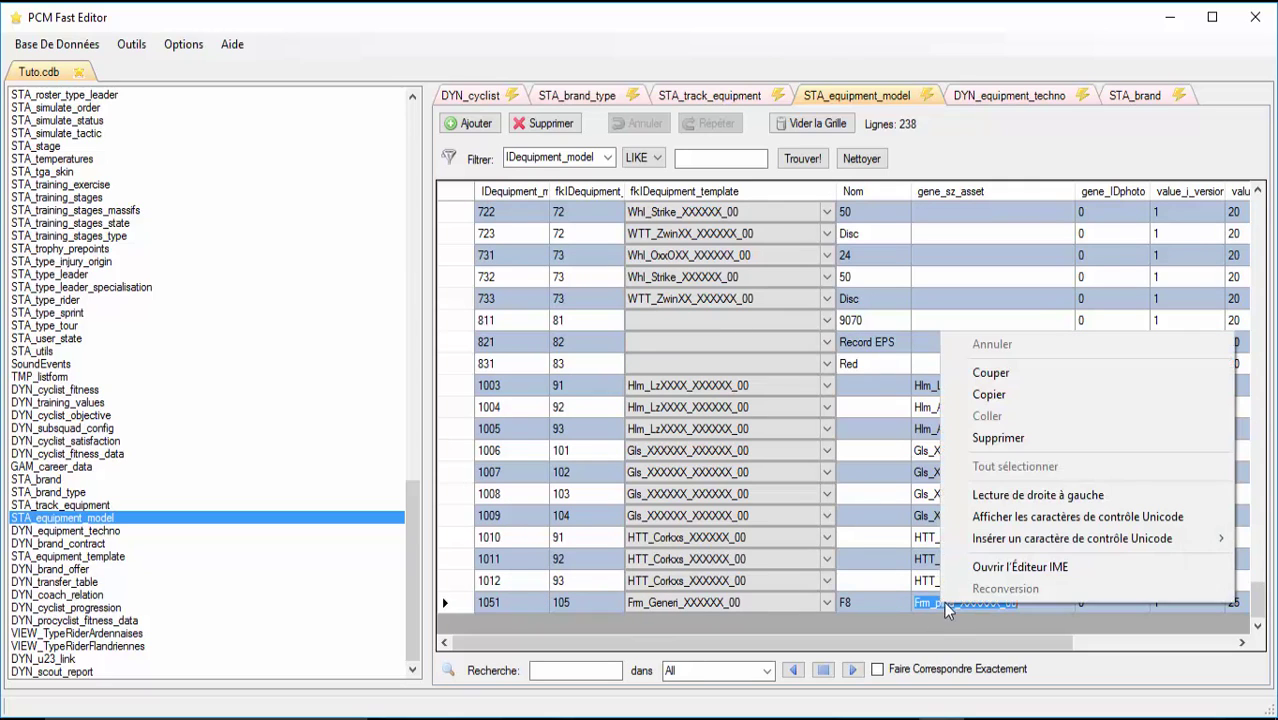
{"action": "left_click", "coordinate": [995, 394]}
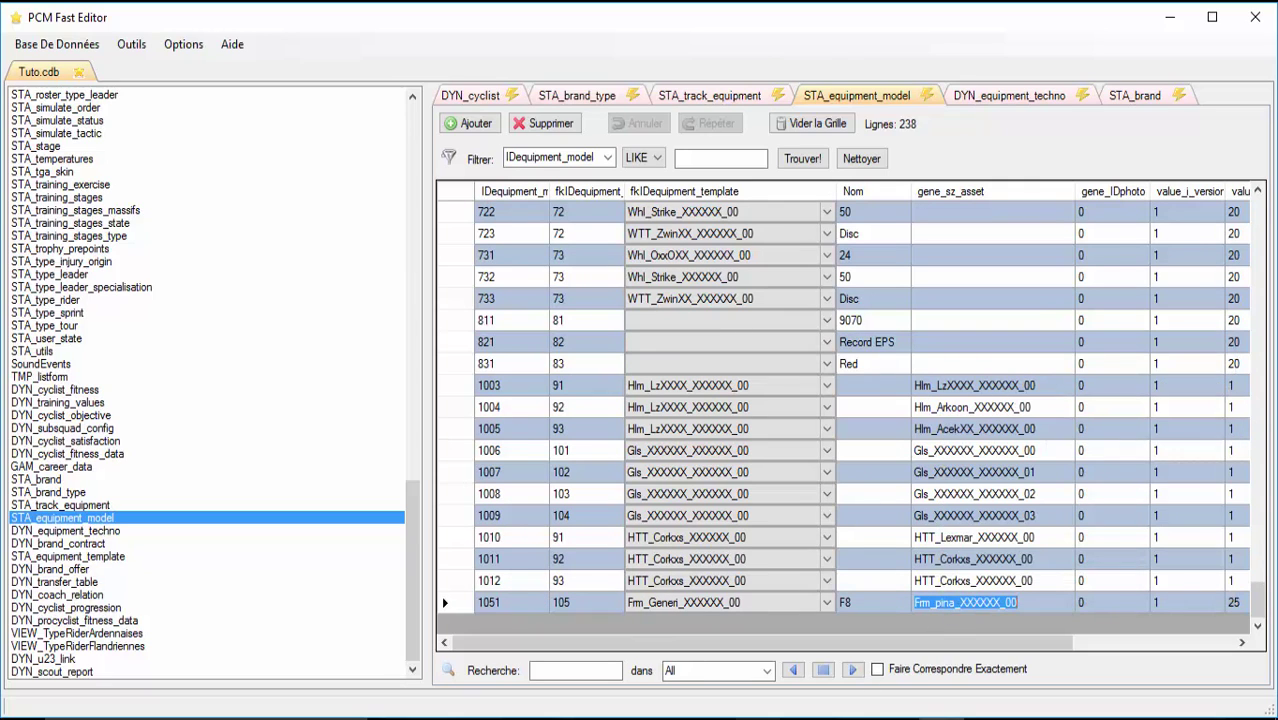
Return to the desktop and rename the four Frm files together with the copied name Frm_pina_XXXXXX_00.
{"action": "left_click", "coordinate": [780, 716]}
{"action": "left_click", "coordinate": [1170, 22]}
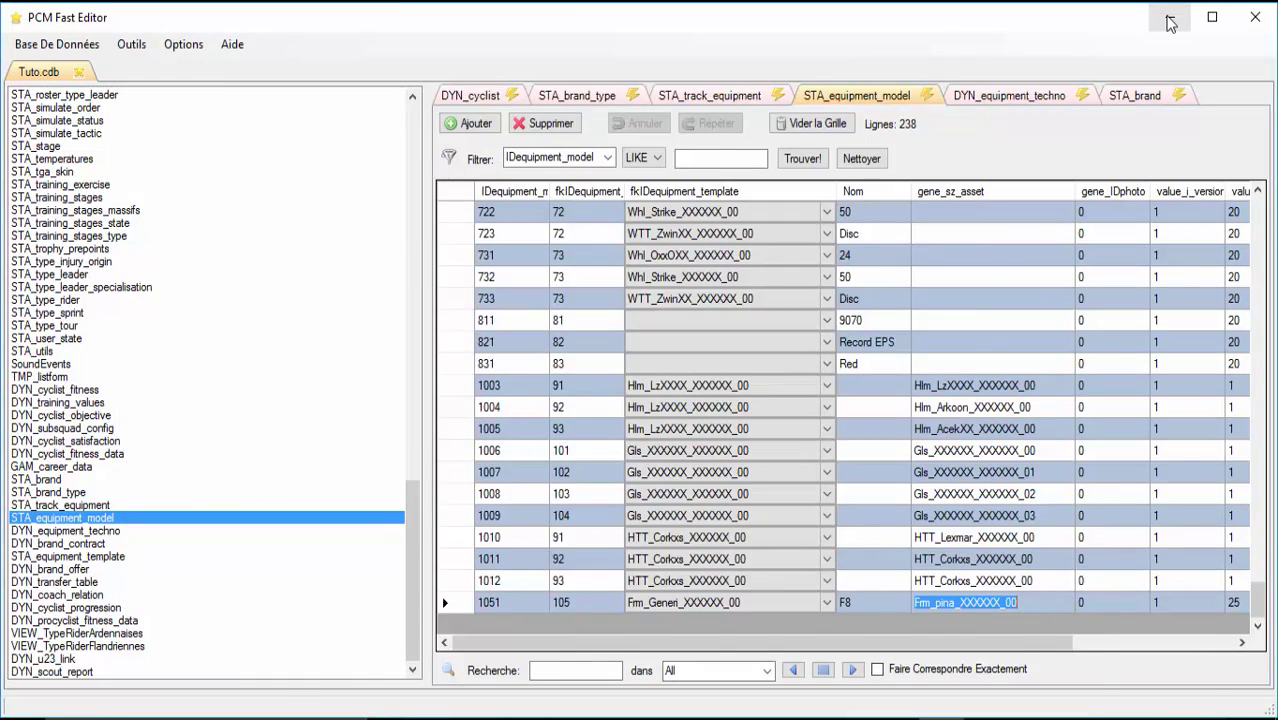
{"action": "left_click", "coordinate": [1170, 22]}
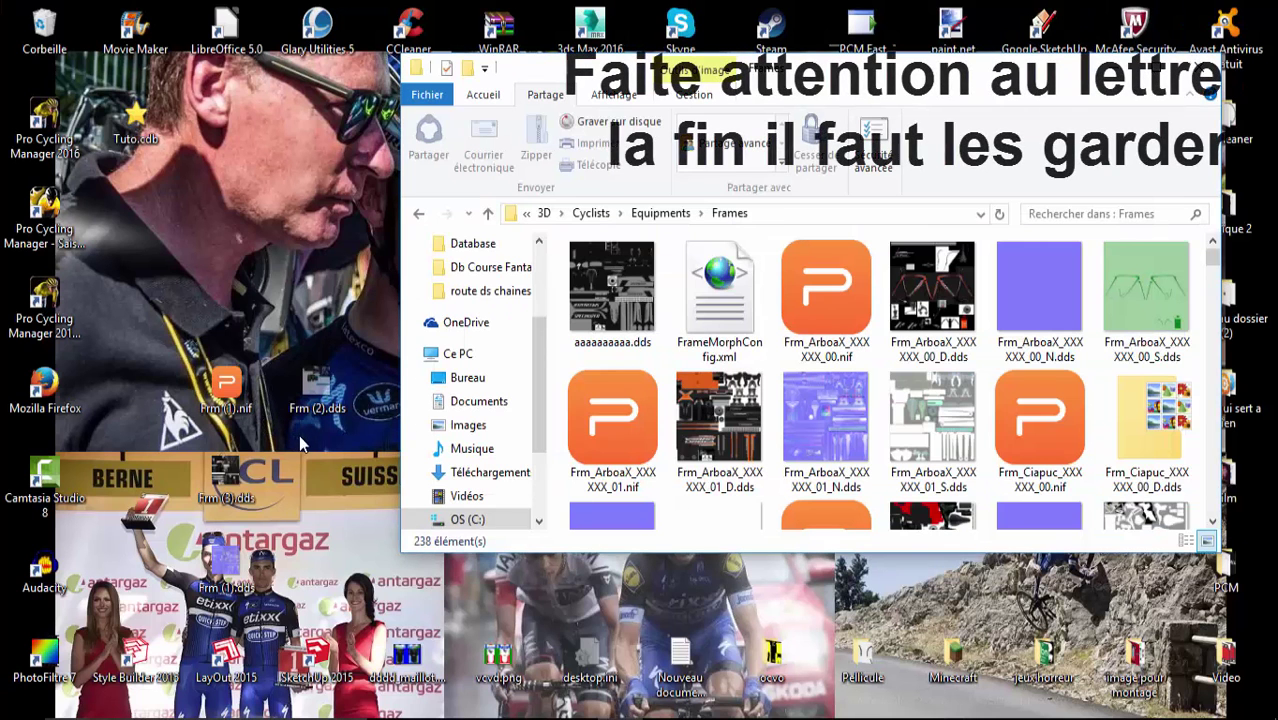
{"action": "left_click_drag", "start_coordinate": [357, 337], "coordinate": [227, 581]}
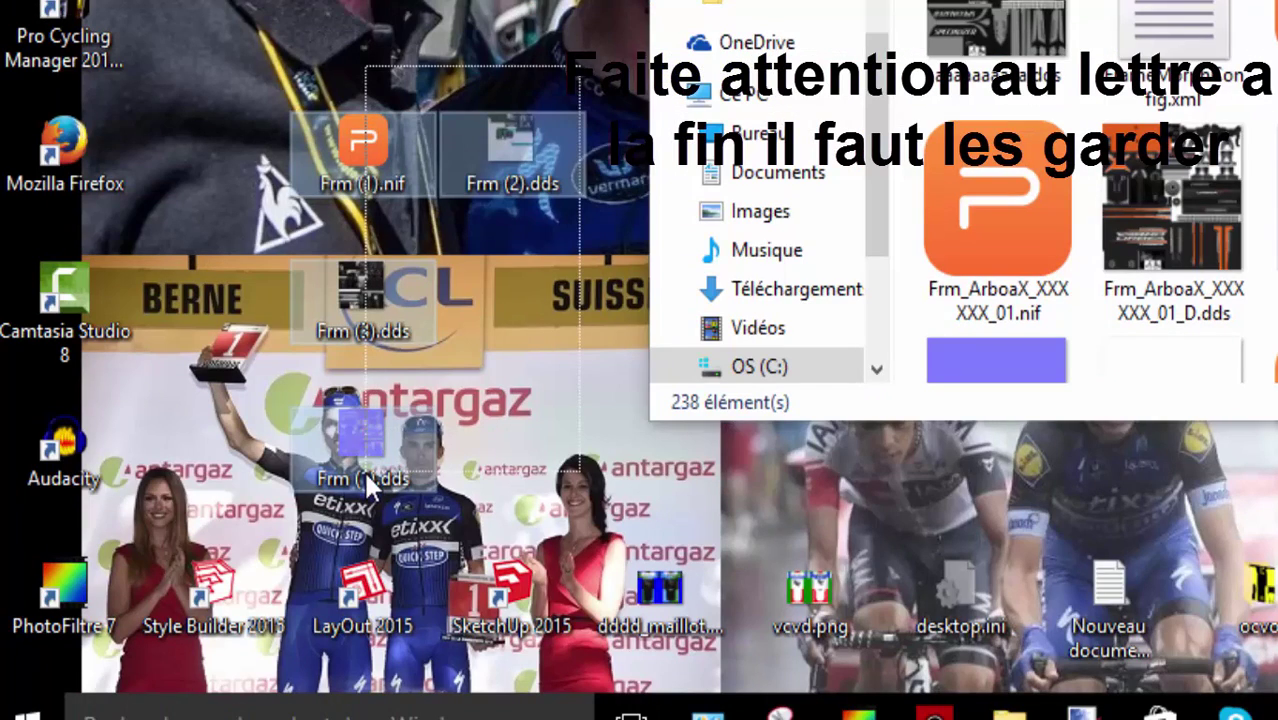
{"action": "right_click", "coordinate": [363, 469]}
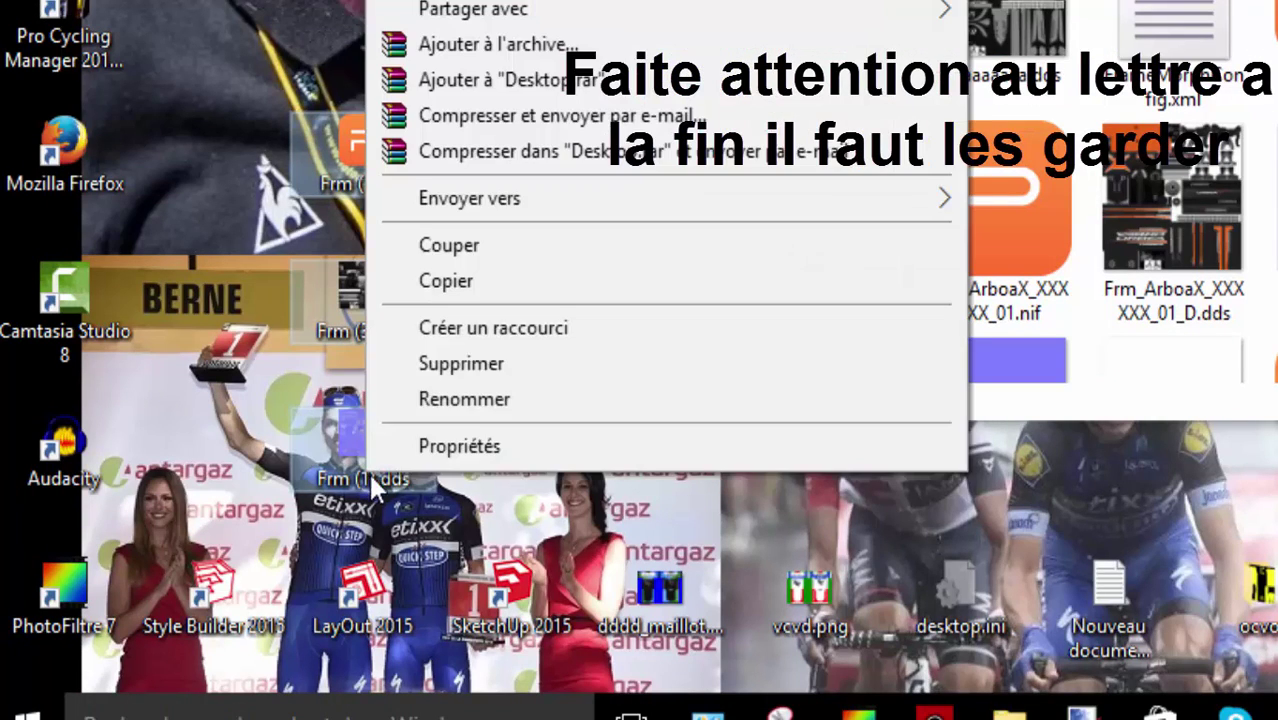
{"action": "left_click", "coordinate": [508, 397]}
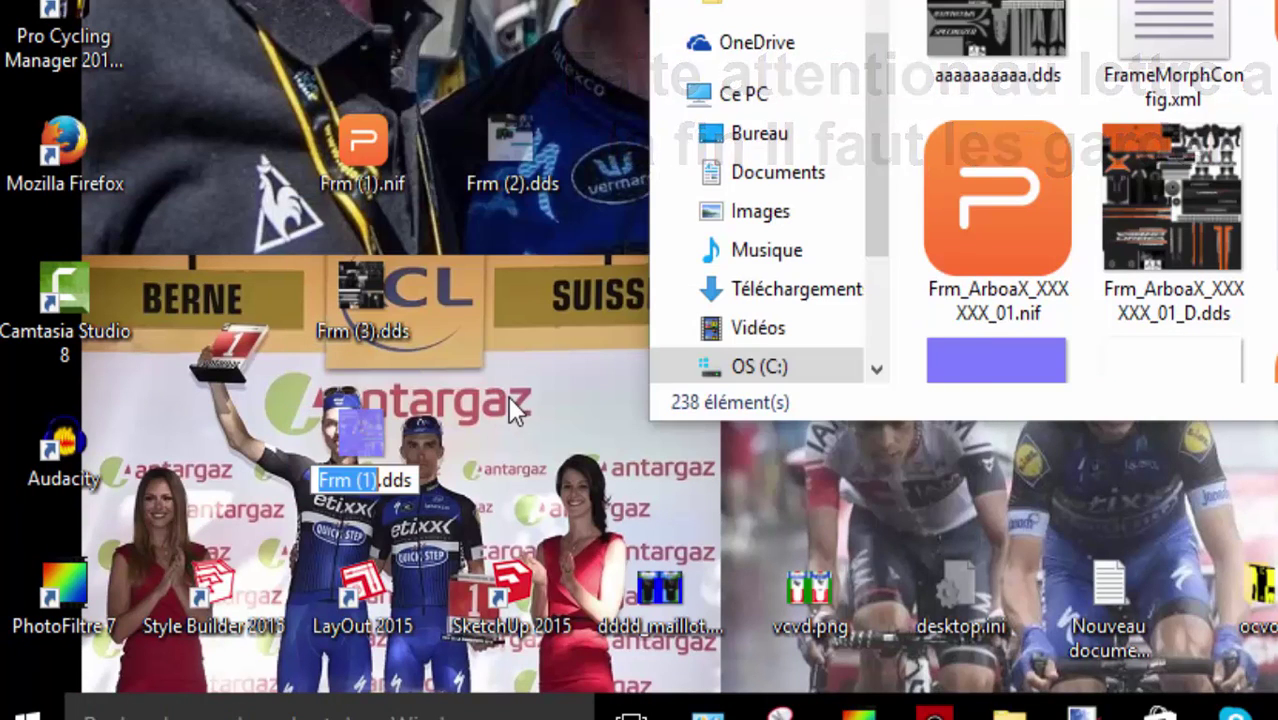
{"action": "key", "text": "ctrl+v"}
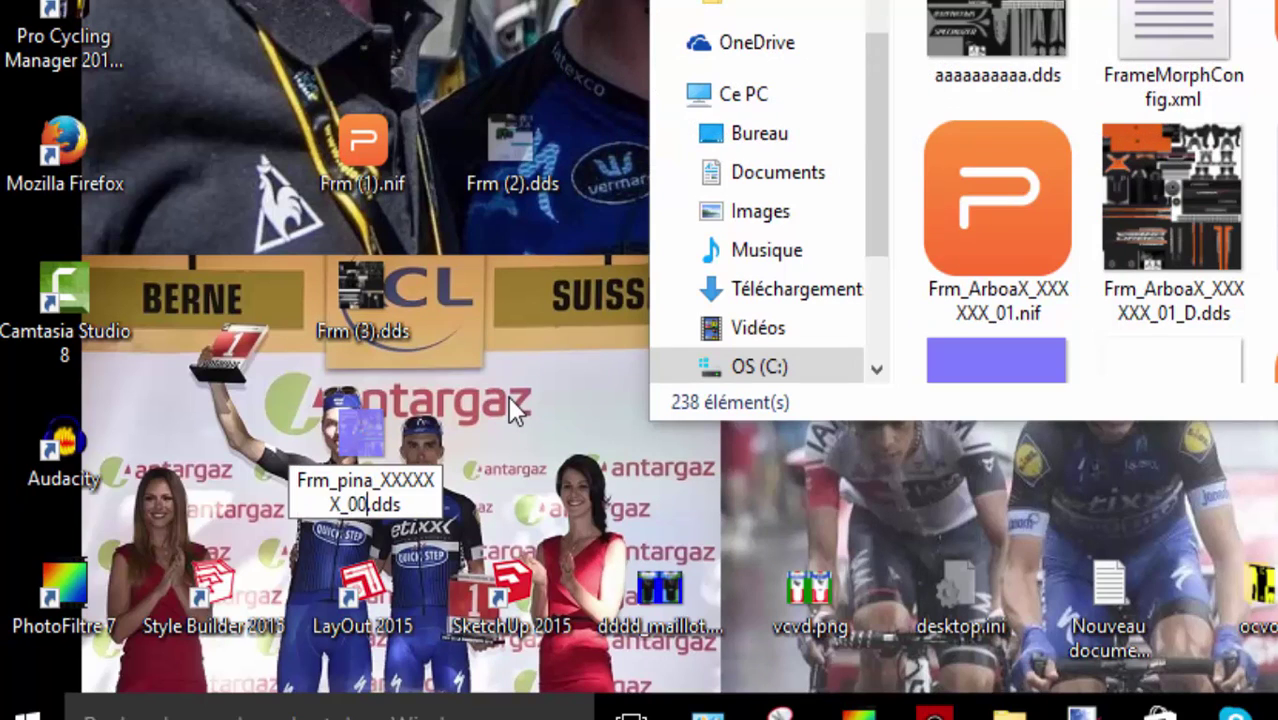
{"action": "key", "text": "Return"}
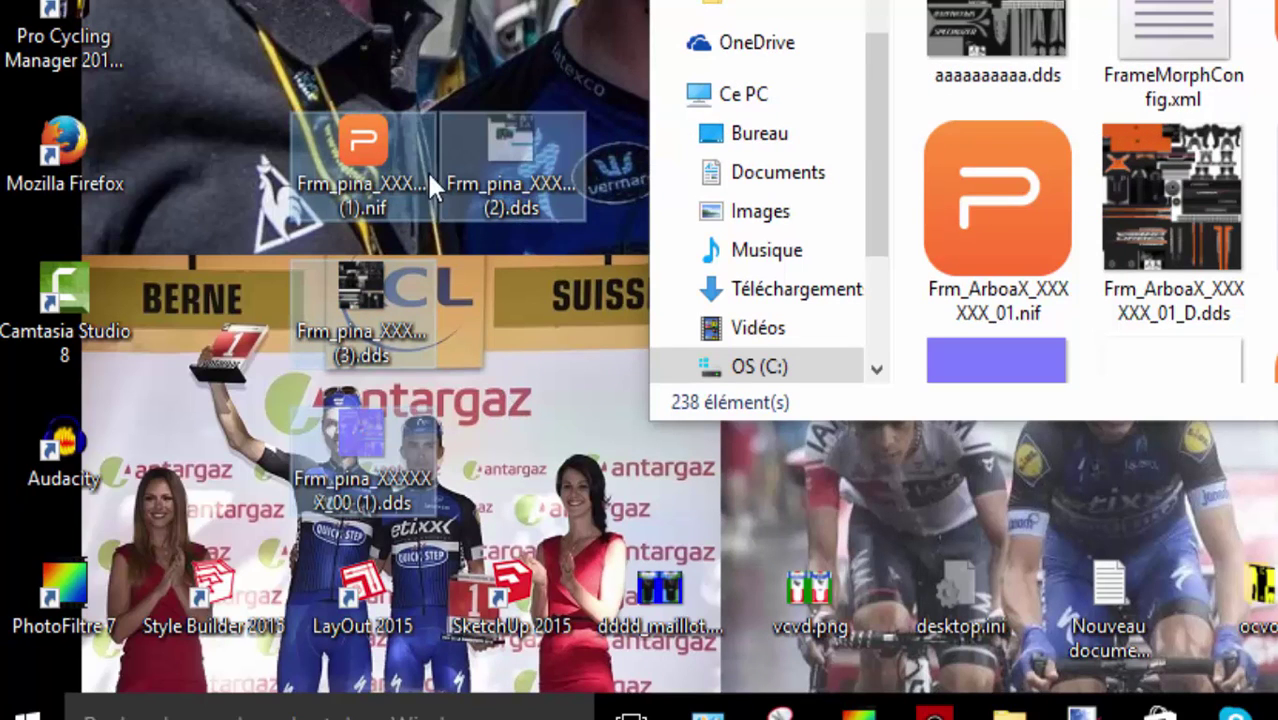
Rename the desktop .nif file as Frm_pina_XXXXXX_00.nif, removing its number suffix.
{"action": "right_click", "coordinate": [380, 175]}
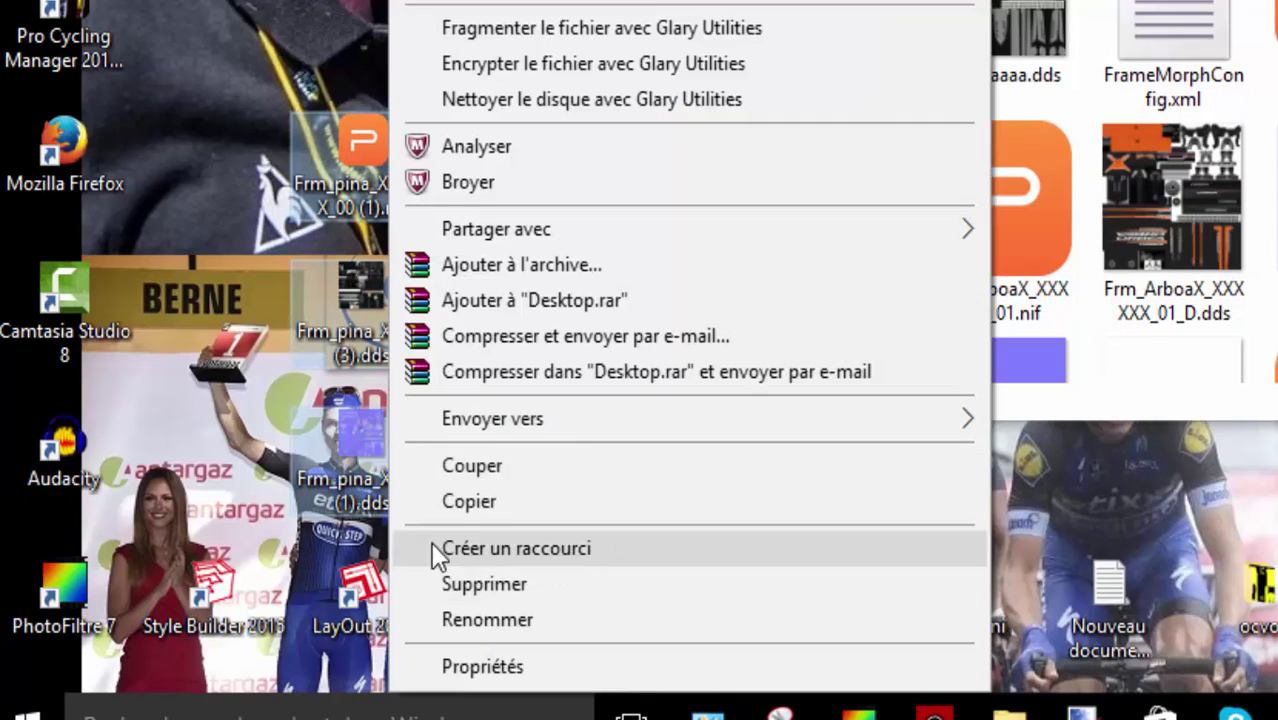
{"action": "key", "text": "Escape"}
{"action": "left_click", "coordinate": [360, 160]}
{"action": "right_click", "coordinate": [365, 165]}
{"action": "left_click", "coordinate": [456, 616]}
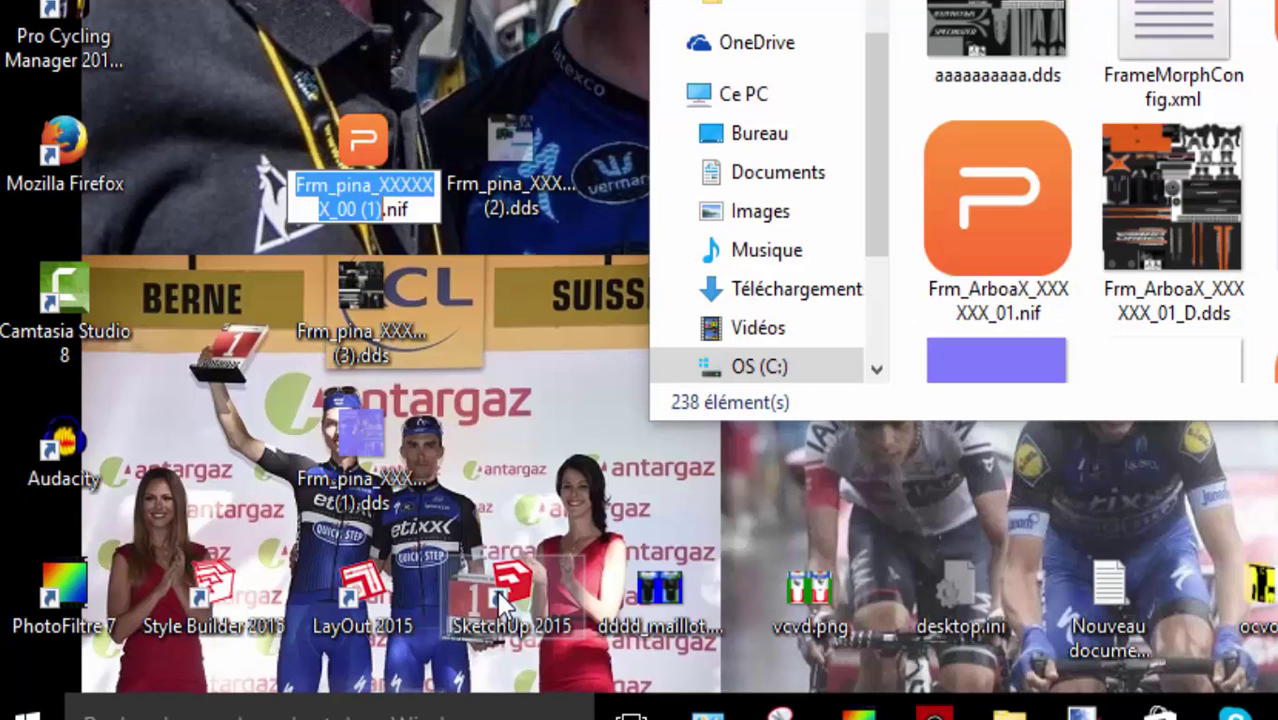
{"action": "left_click", "coordinate": [378, 208]}
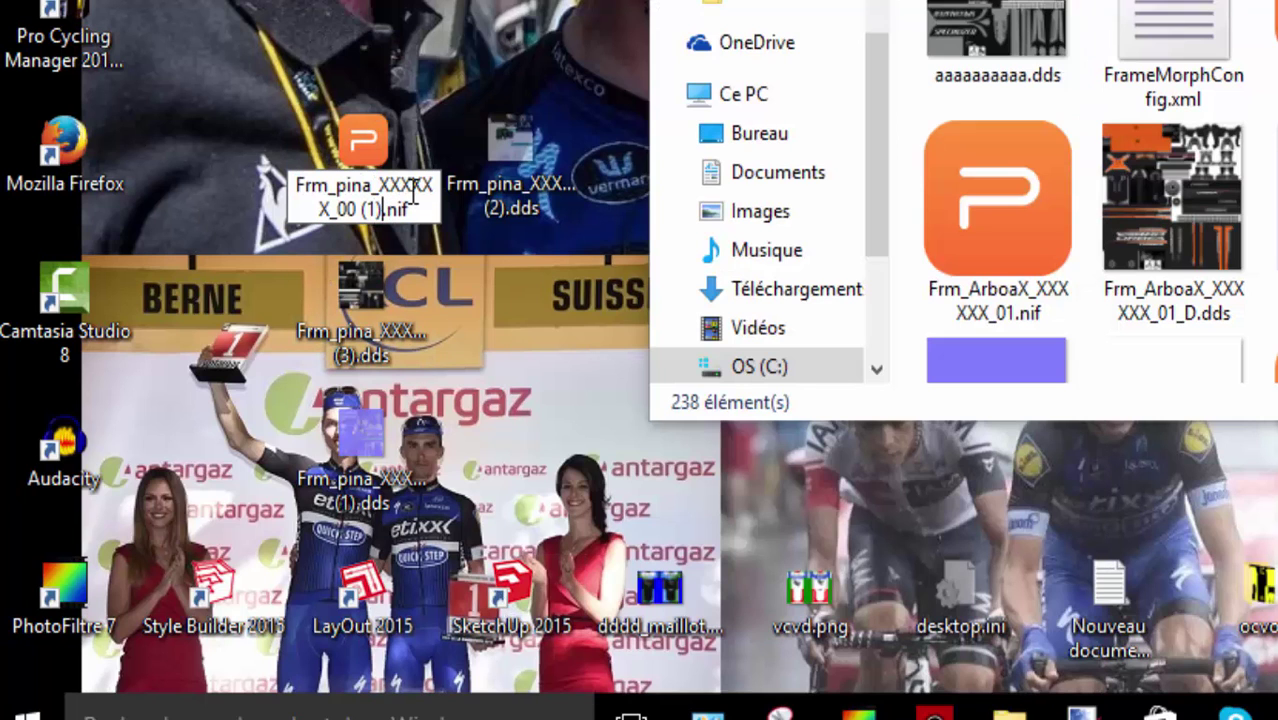
{"action": "key", "text": "BackSpace"}
{"action": "key", "text": "BackSpace"}
{"action": "key", "text": "BackSpace"}
{"action": "key", "text": "Return"}
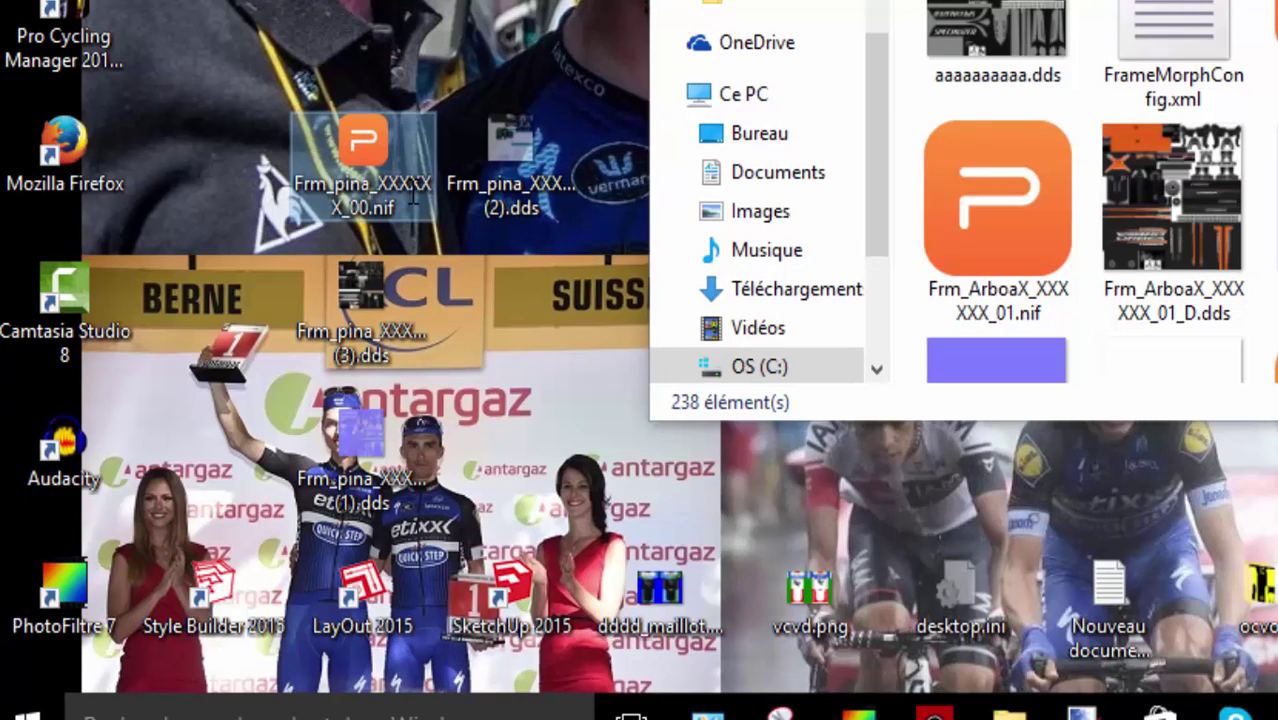
{"action": "left_click", "coordinate": [551, 173]}
{"action": "right_click", "coordinate": [551, 173]}
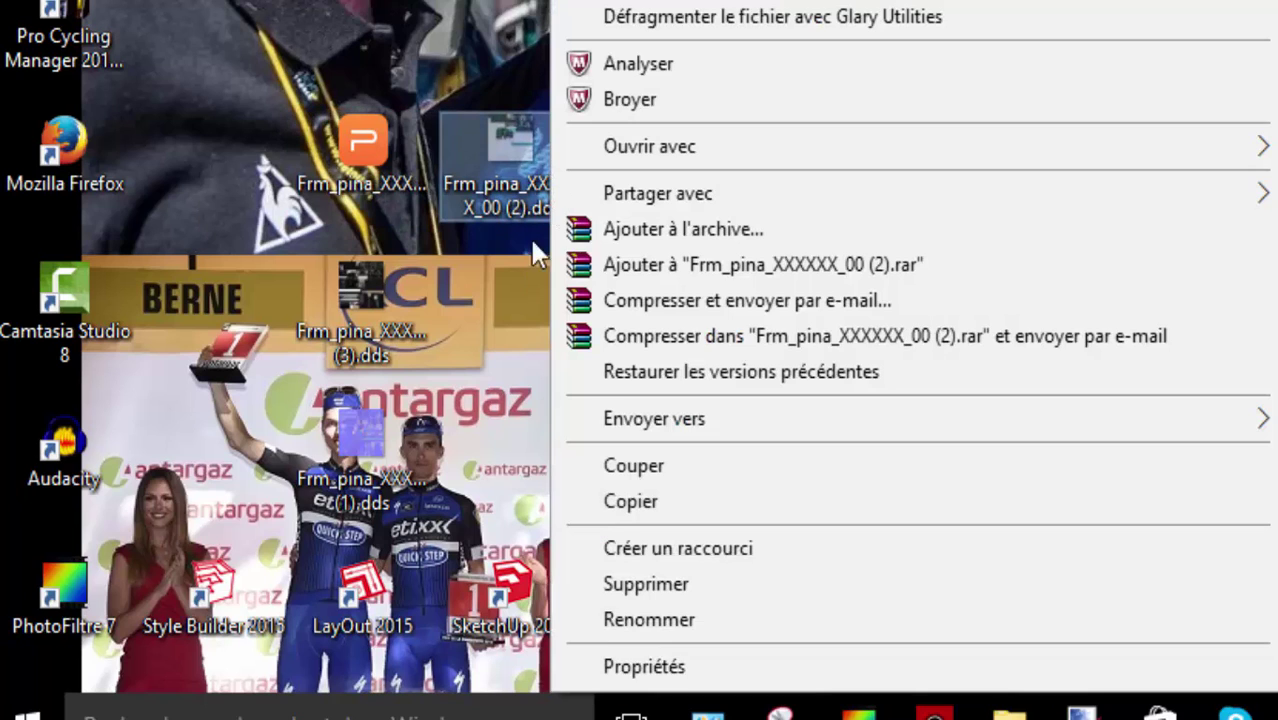
{"action": "left_click", "coordinate": [645, 619]}
{"action": "key", "text": "Escape"}
Rename the texture file numbered (3) as Frm_pina_XXXXXX_00_D.dds.
{"action": "left_click", "coordinate": [409, 303]}
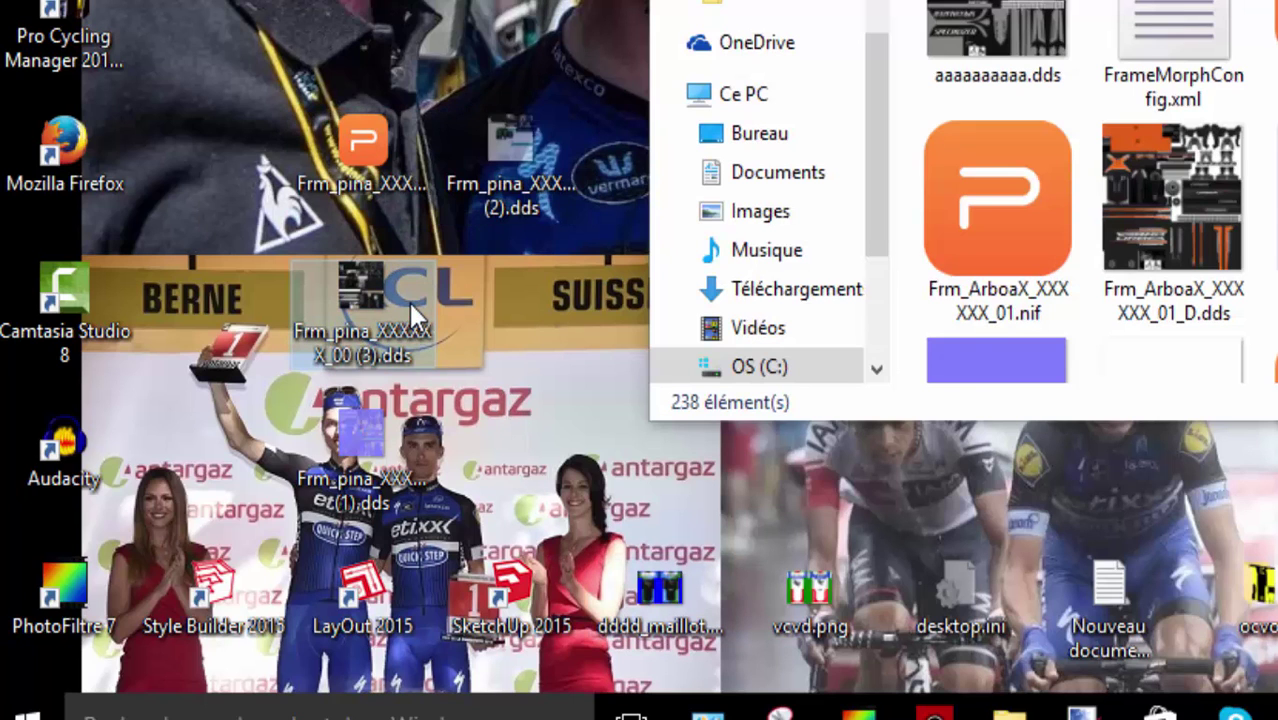
{"action": "right_click", "coordinate": [409, 303]}
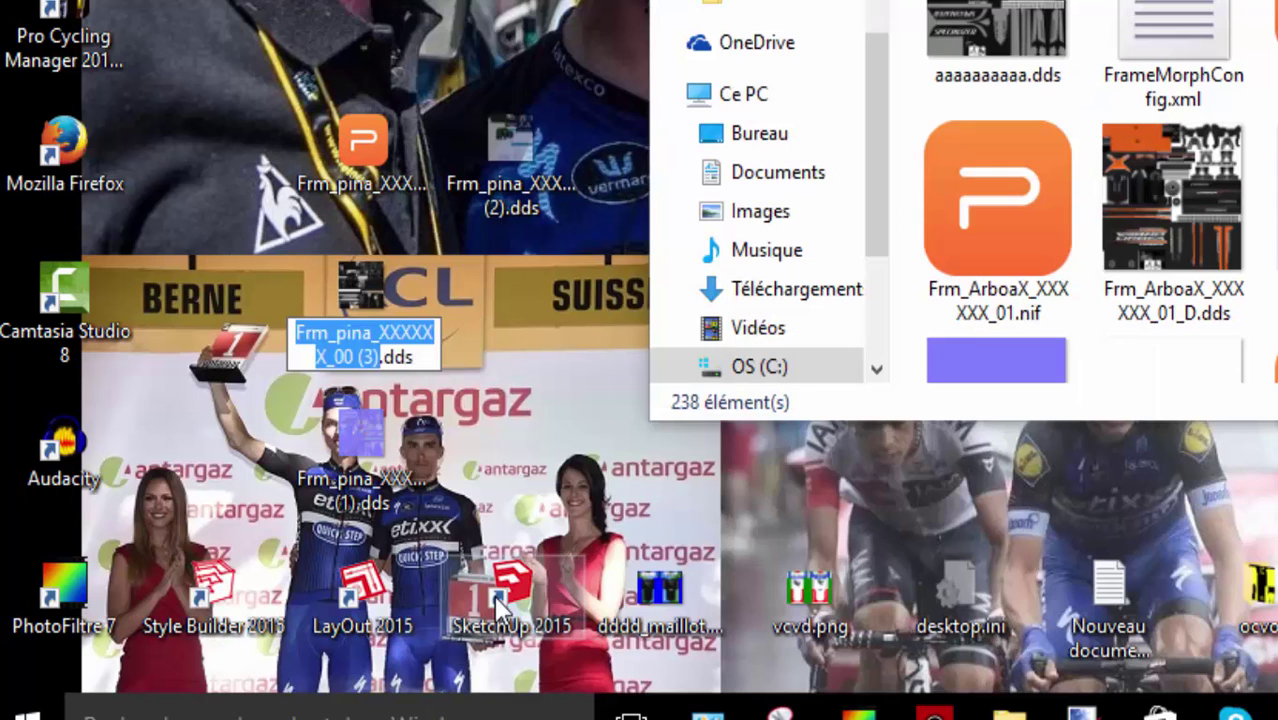
{"action": "left_click", "coordinate": [405, 357]}
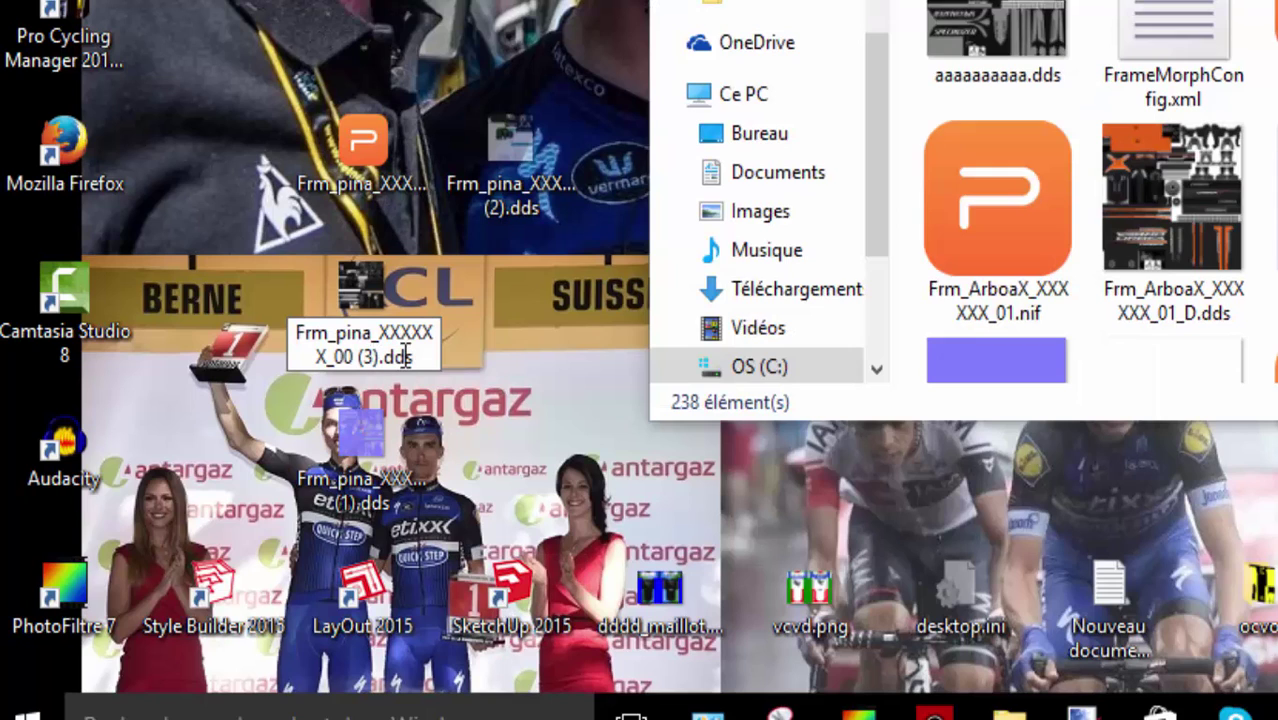
{"action": "key", "text": "BackSpace"}
{"action": "key", "text": "BackSpace"}
{"action": "key", "text": "BackSpace"}
{"action": "key", "text": "BackSpace"}
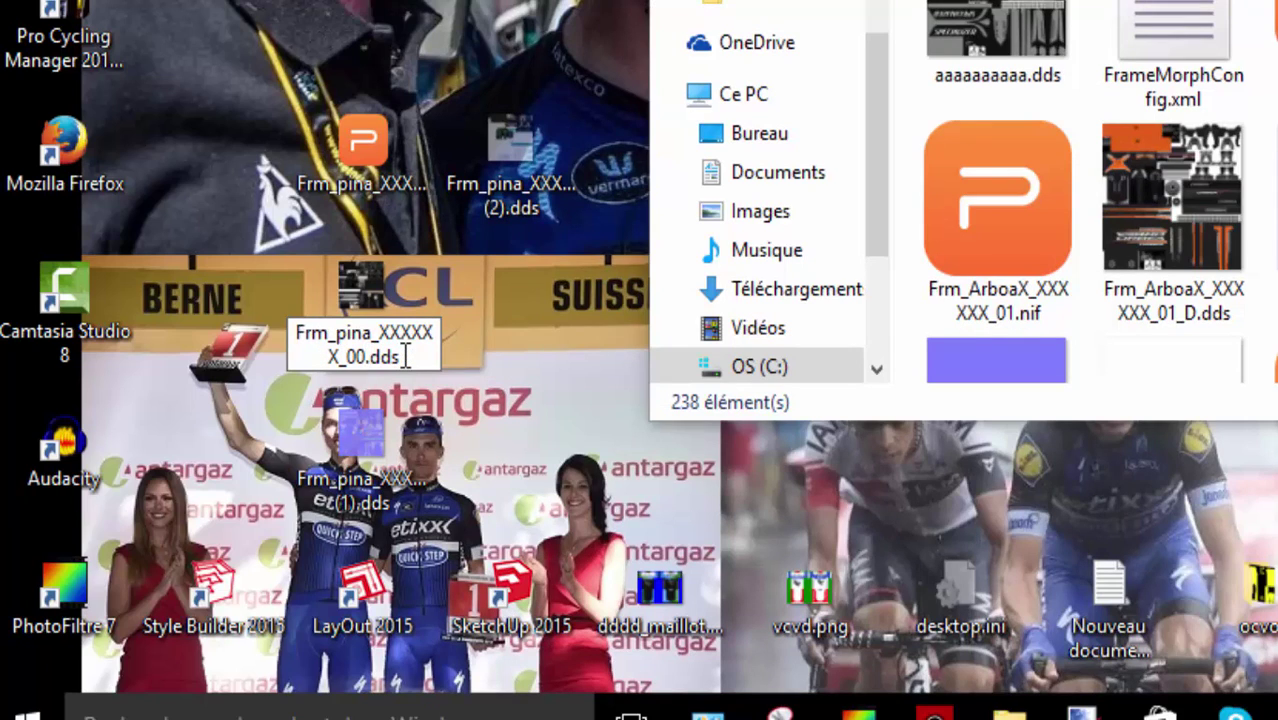
{"action": "type", "text": "_D"}
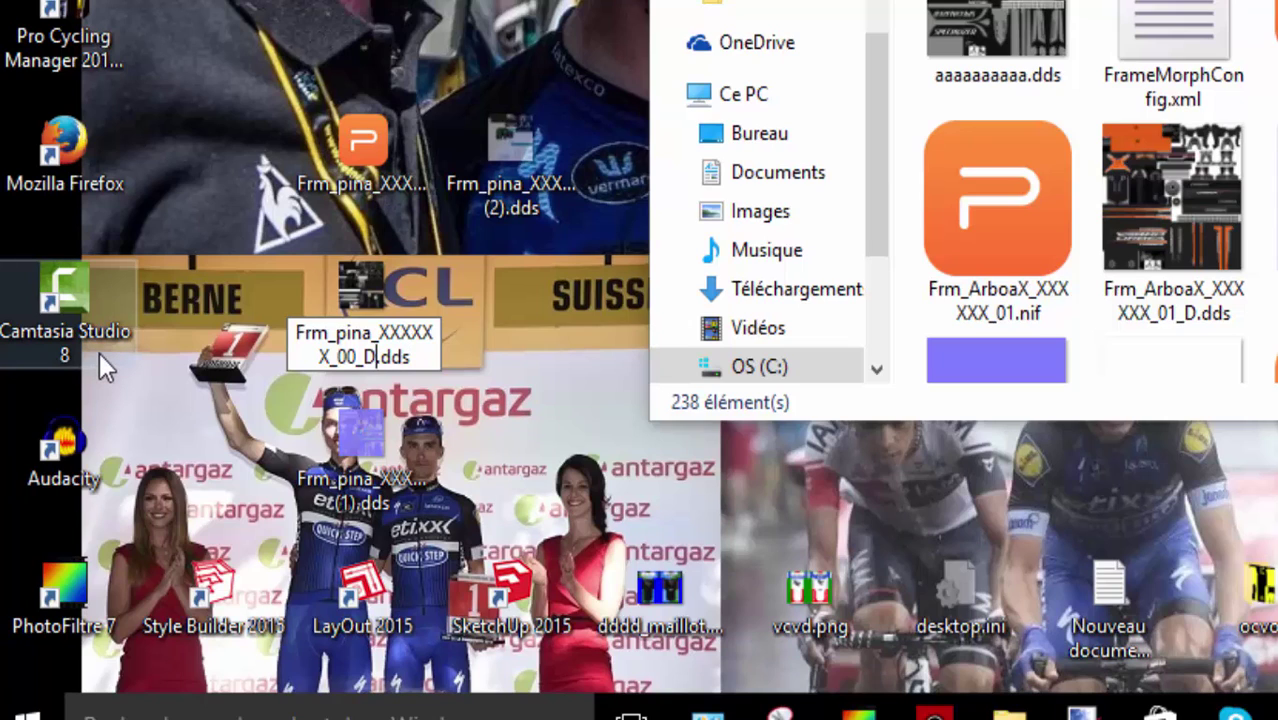
{"action": "key", "text": "Return"}
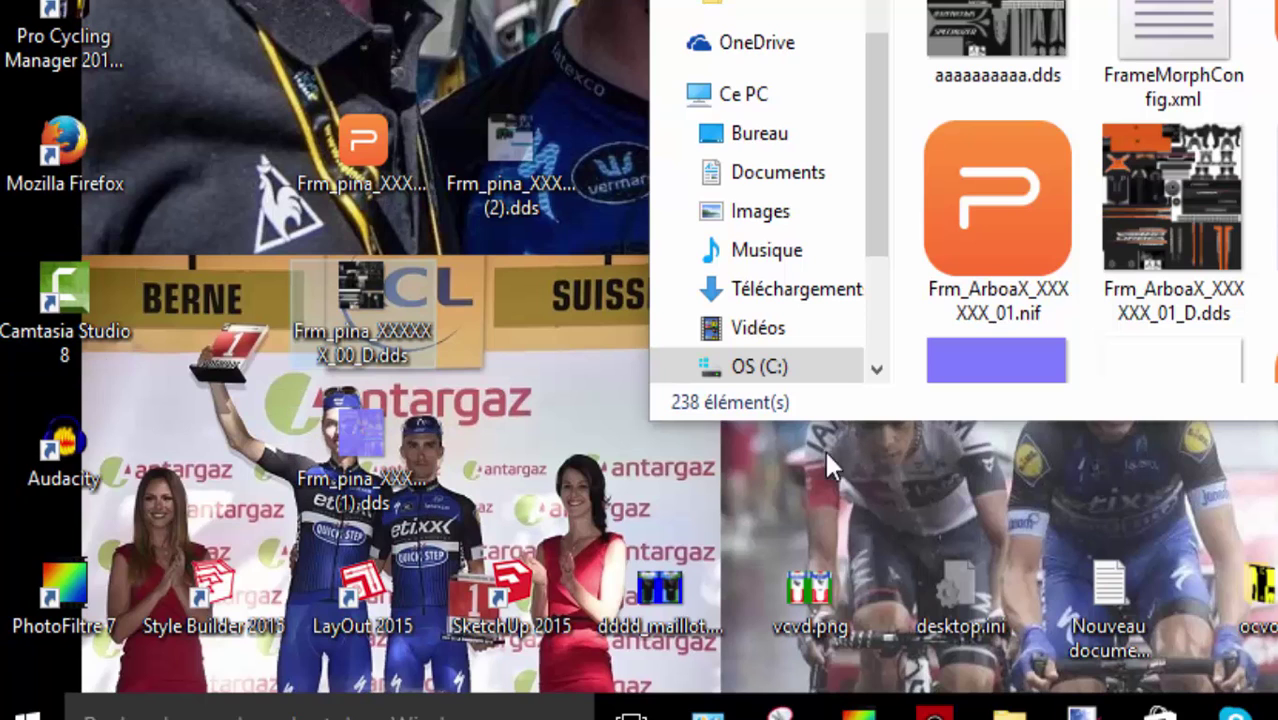
Rename the blue-violet texture file numbered (1) as Frm_pina_XXXXXX_00_N.dds.
{"action": "left_click", "coordinate": [369, 473]}
{"action": "right_click", "coordinate": [368, 469]}
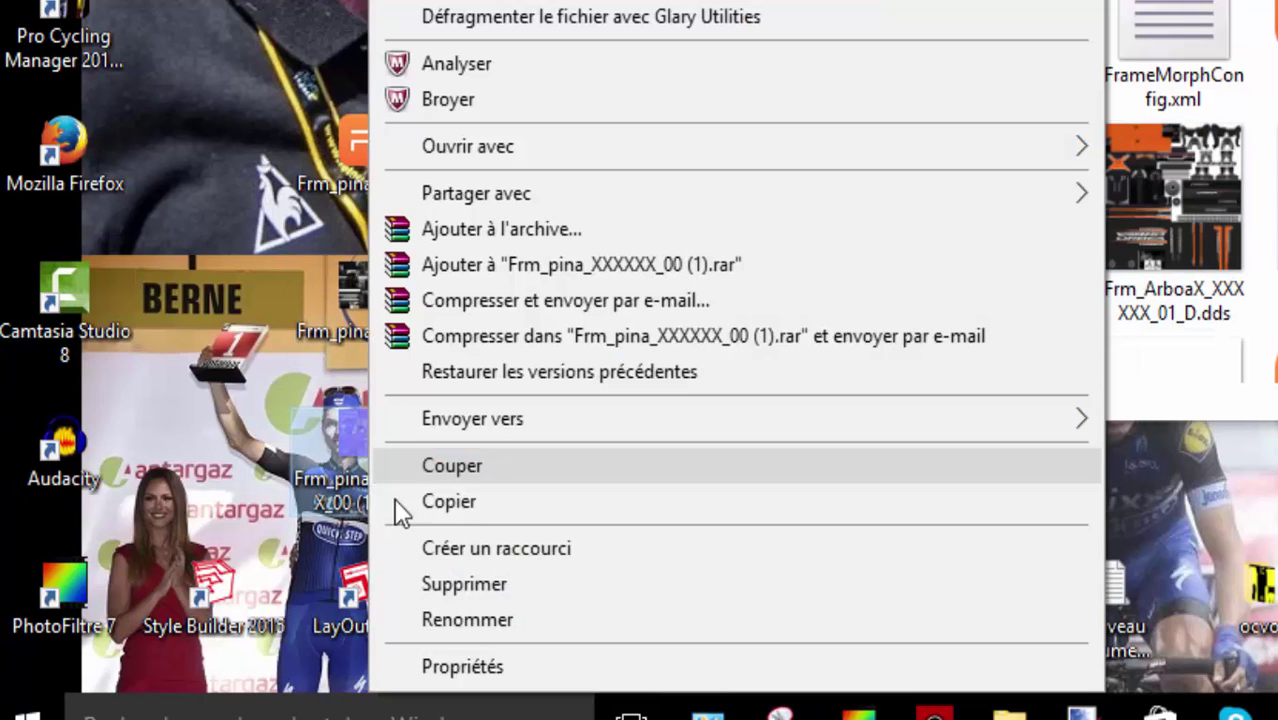
{"action": "left_click", "coordinate": [491, 616]}
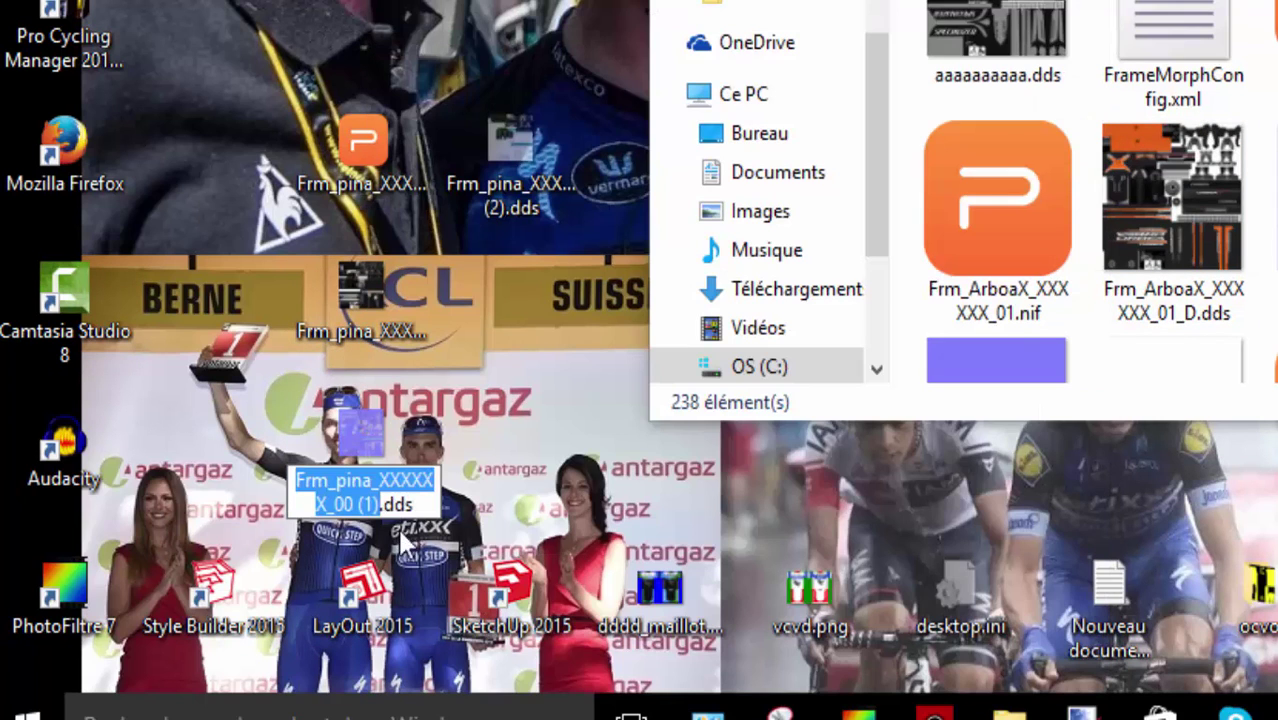
{"action": "key", "text": "Right"}
{"action": "key", "text": "BackSpace"}
{"action": "key", "text": "BackSpace"}
{"action": "key", "text": "BackSpace"}
{"action": "key", "text": "BackSpace"}
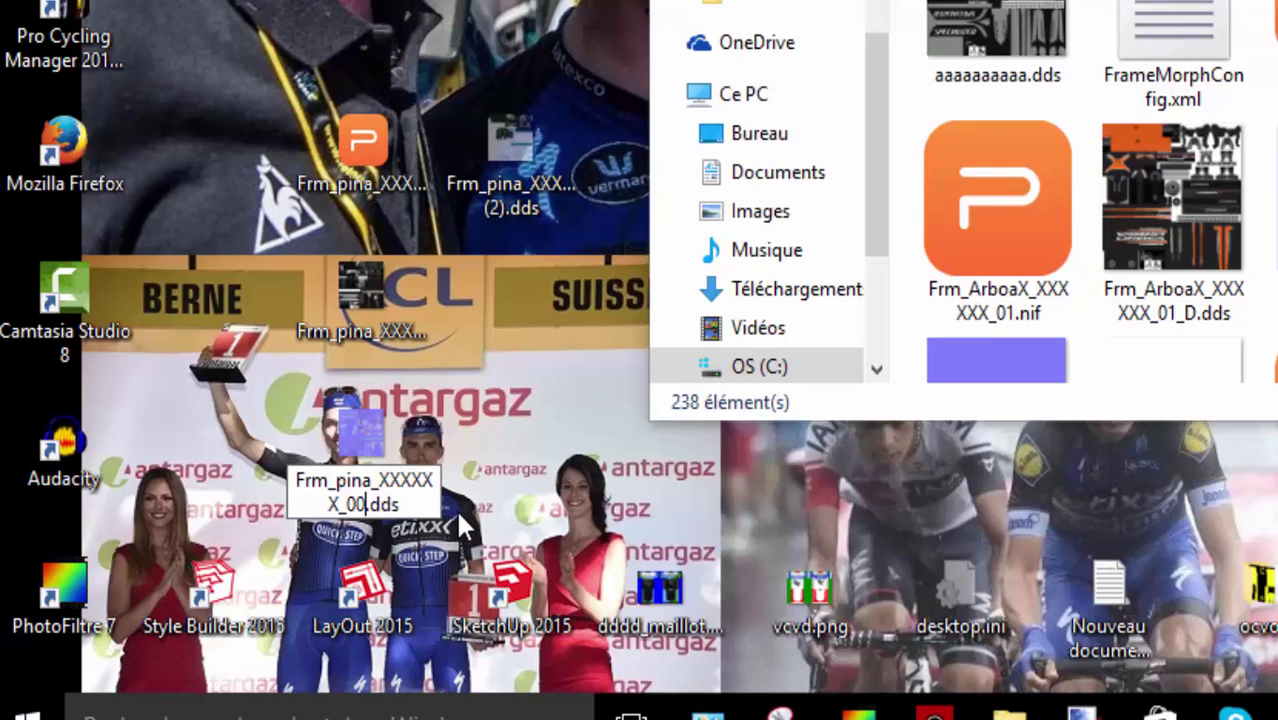
{"action": "type", "text": "_"}
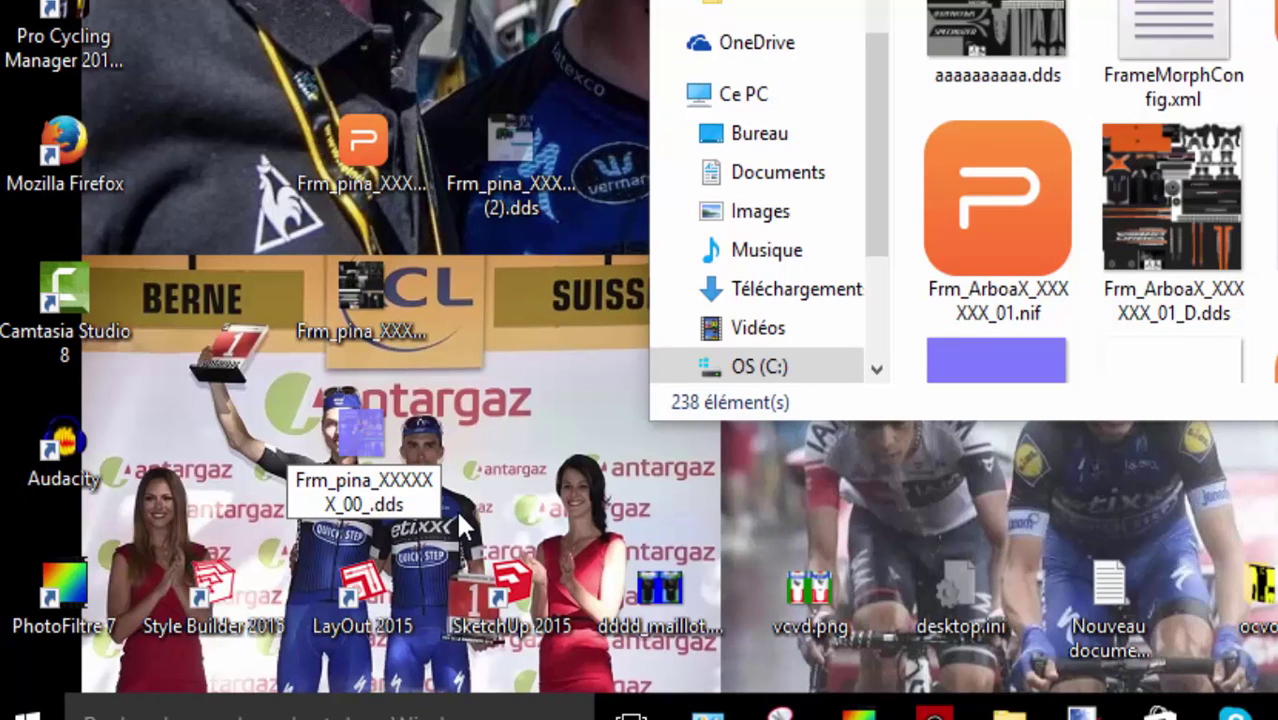
{"action": "type", "text": "N"}
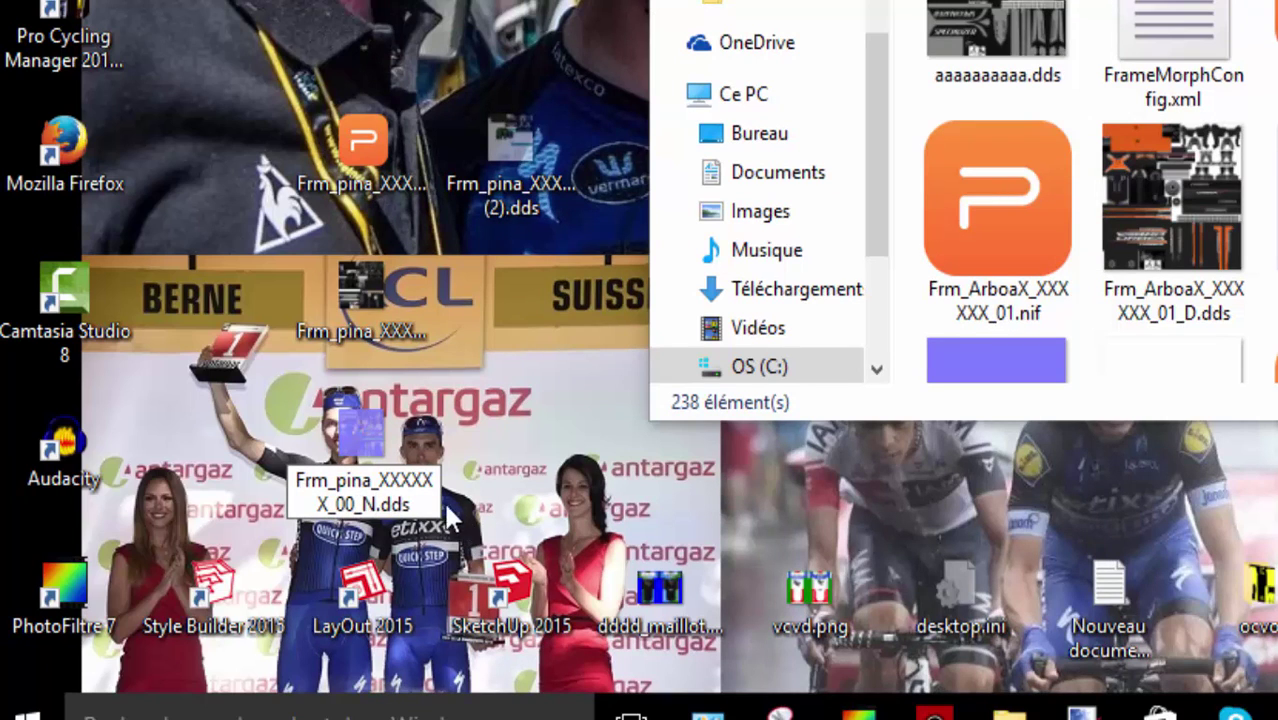
Rename the texture file numbered (2) as Frm_pina_XXXXXX_00_S.dds.
{"action": "left_click", "coordinate": [511, 189]}
{"action": "right_click", "coordinate": [513, 180]}
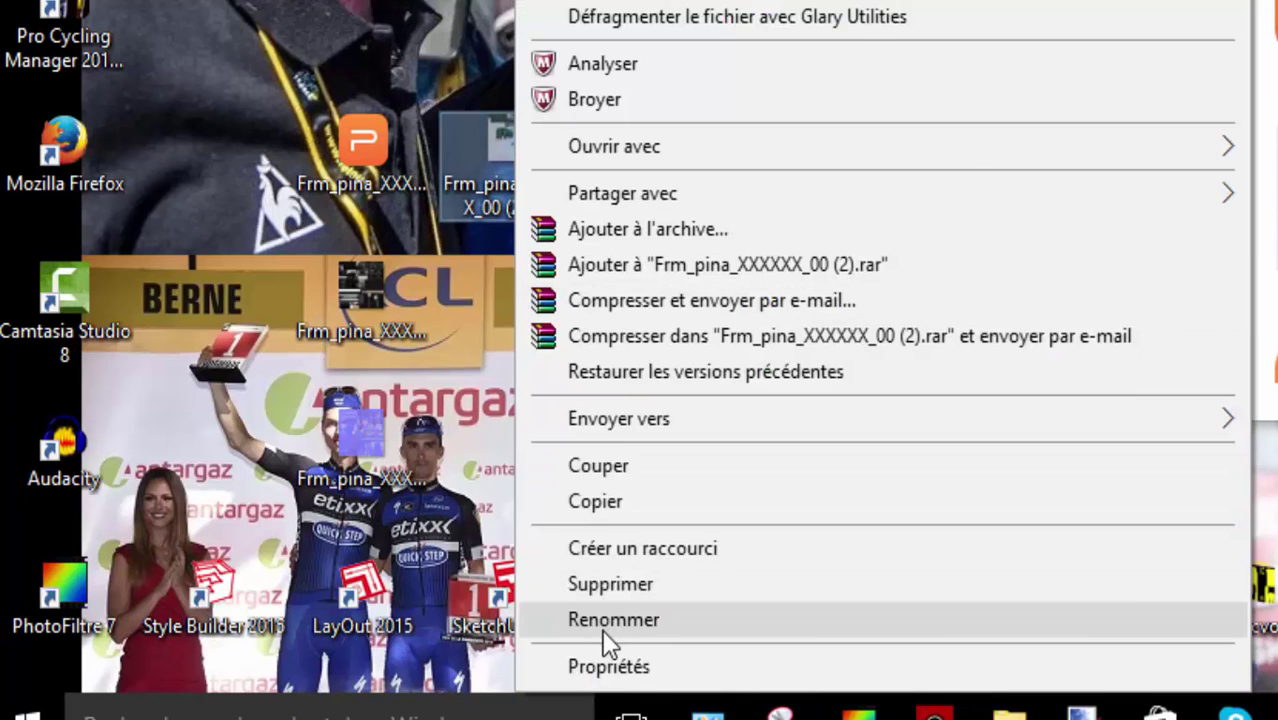
{"action": "left_click", "coordinate": [607, 620]}
{"action": "left_click", "coordinate": [587, 210]}
{"action": "key", "text": "Left"}
{"action": "key", "text": "Left"}
{"action": "key", "text": "Left"}
{"action": "key", "text": "Left"}
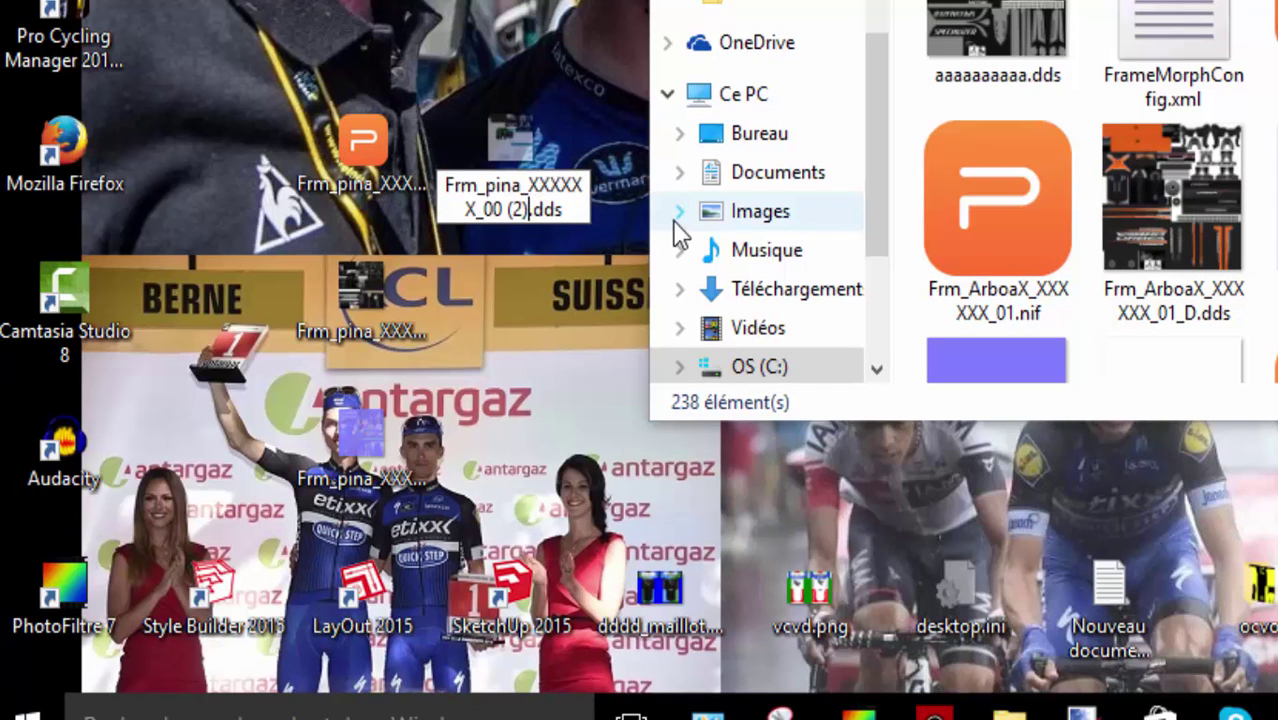
{"action": "key", "text": "BackSpace"}
{"action": "key", "text": "BackSpace"}
{"action": "key", "text": "BackSpace"}
{"action": "key", "text": "BackSpace"}
{"action": "type", "text": "_"}
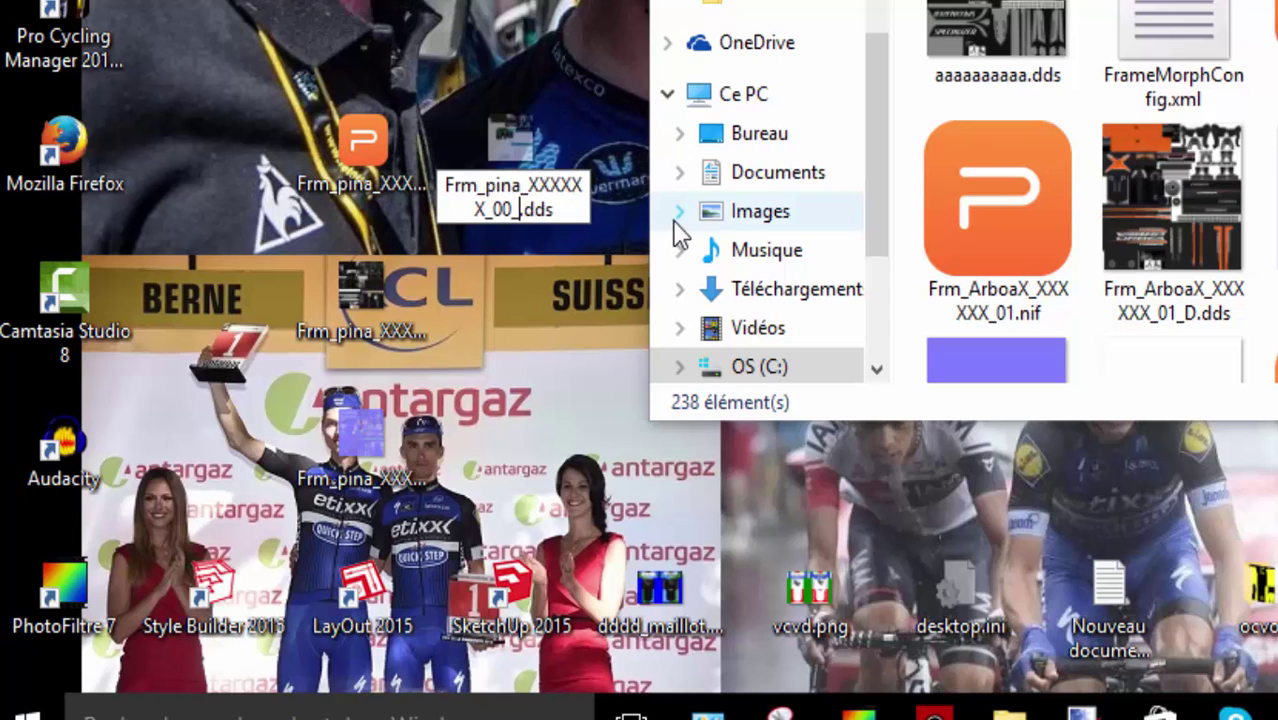
{"action": "type", "text": "S"}
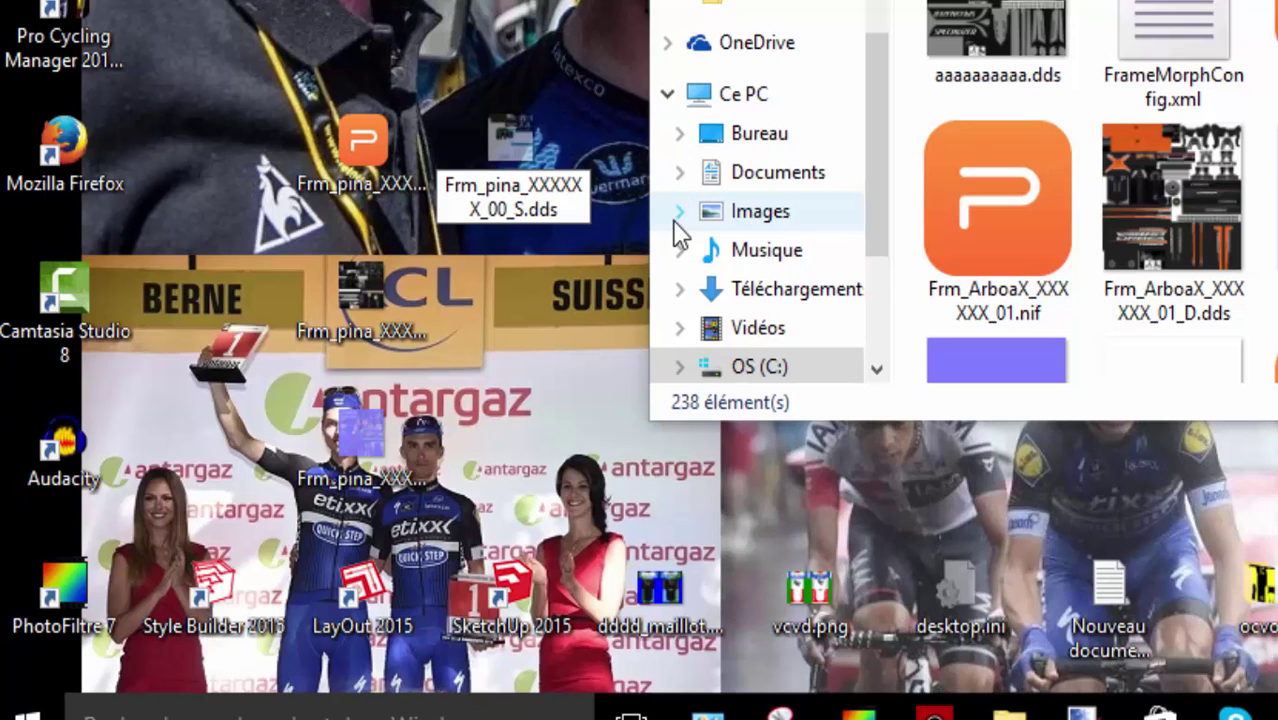
{"action": "key", "text": "Return"}
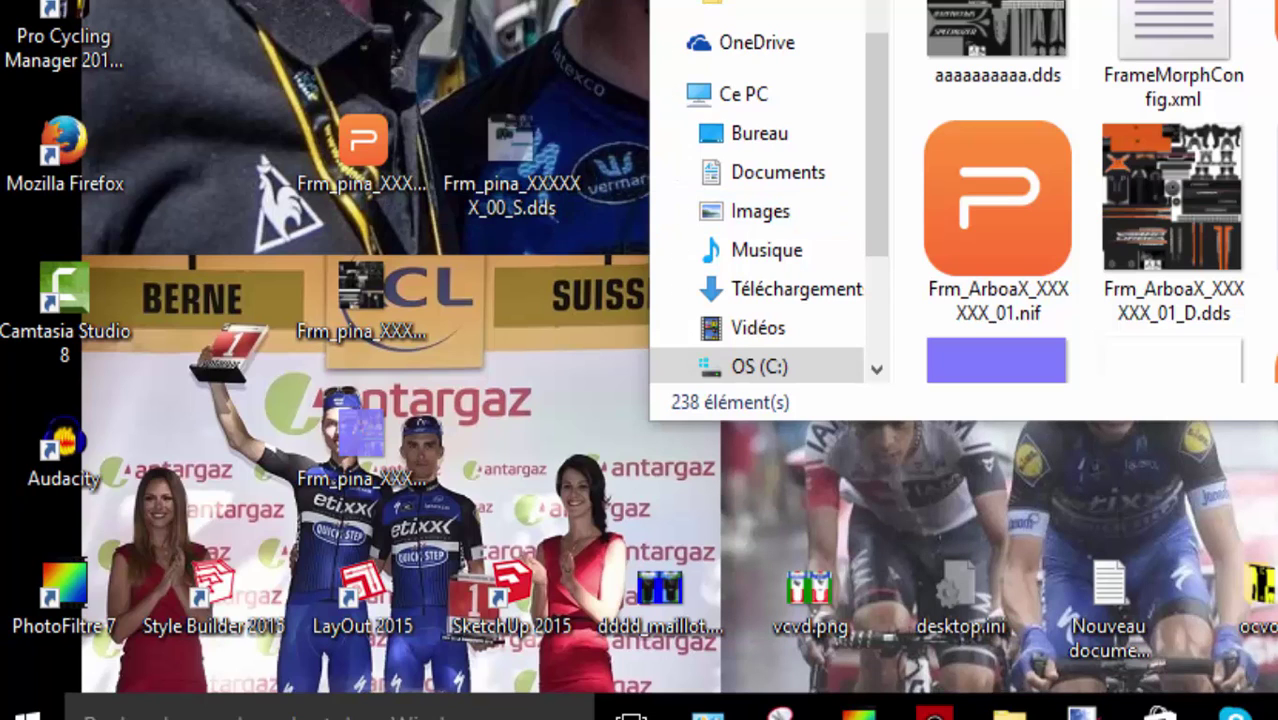
Move the renamed Frm_pina files from the desktop into the game's Frames folder and authorise the transfer.
{"action": "left_click_drag", "start_coordinate": [580, 3], "coordinate": [300, 350]}
{"action": "left_click_drag", "start_coordinate": [376, 185], "coordinate": [959, 93]}
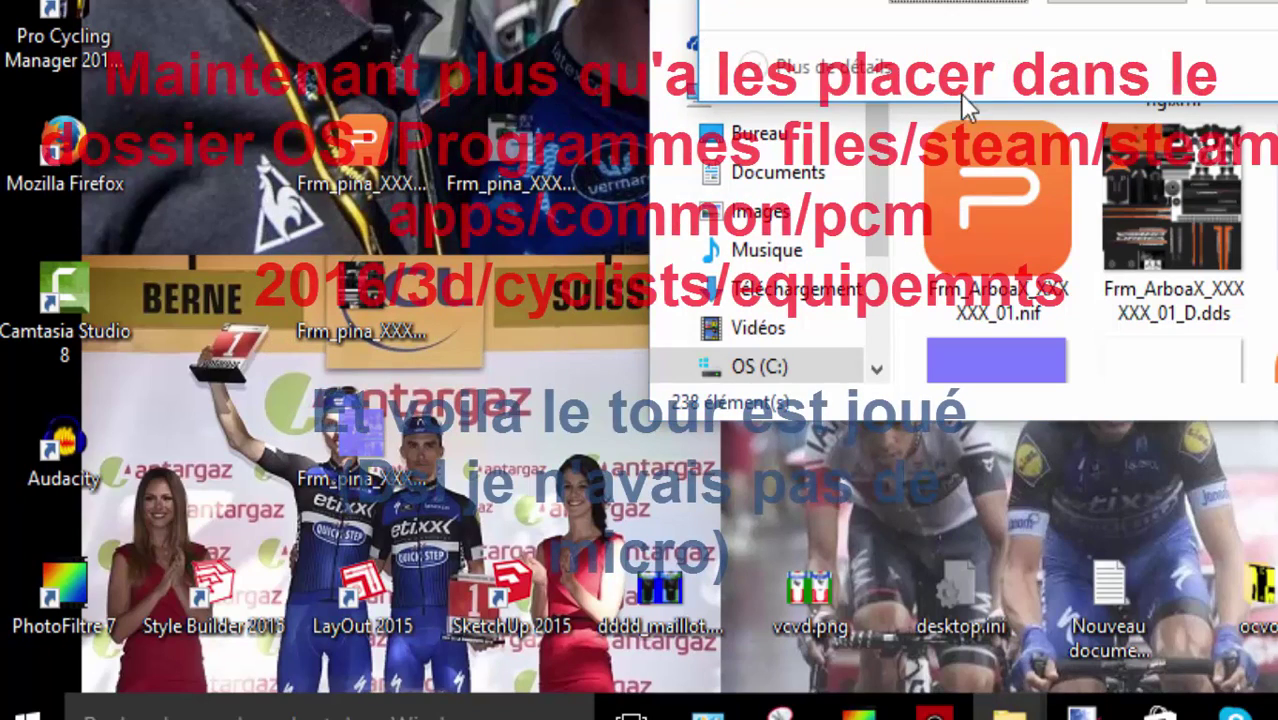
{"action": "left_click", "coordinate": [985, 5]}
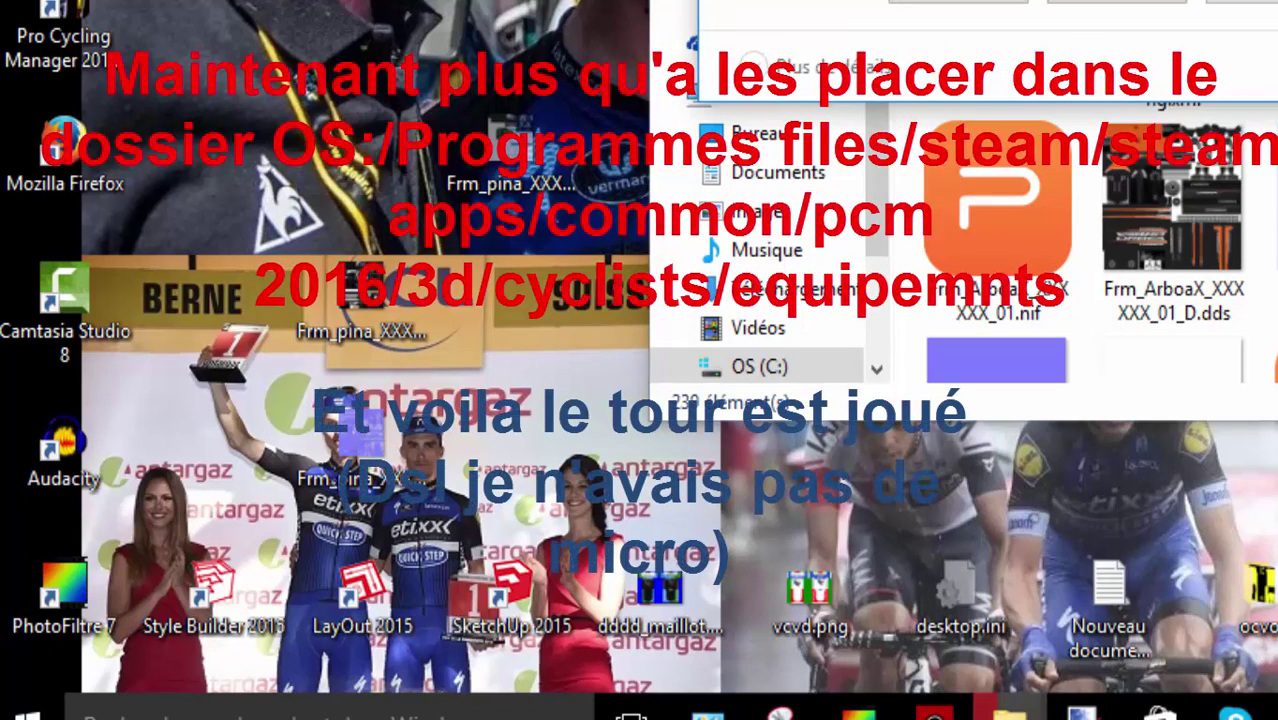